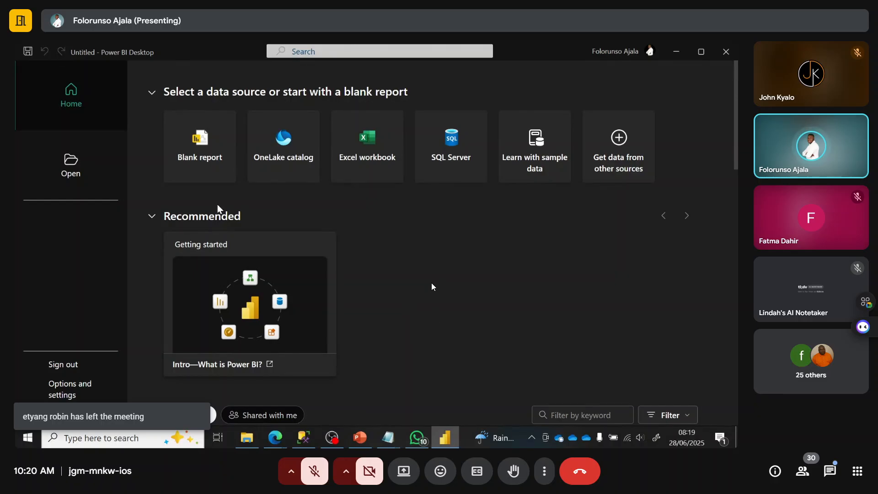
# Step: Start a blank report and open the Power Query Editor for transforming data
pyautogui.click(196, 159)
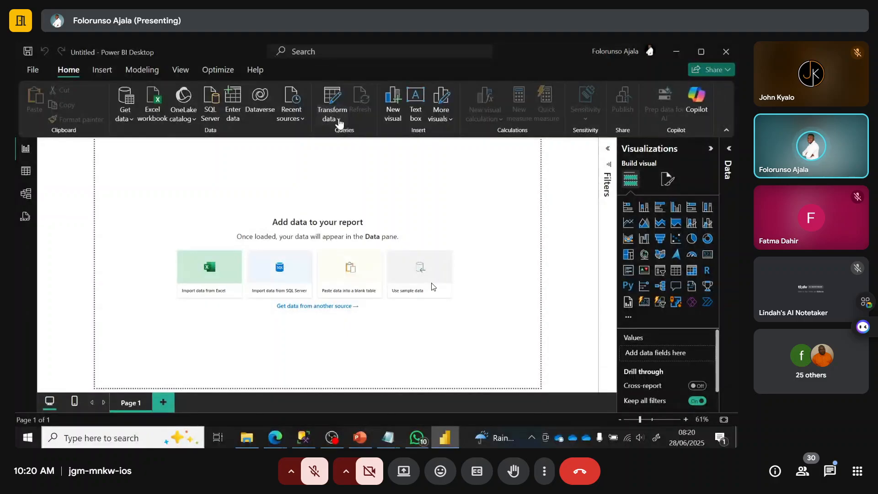
pyautogui.click(338, 122)
pyautogui.click(358, 138)
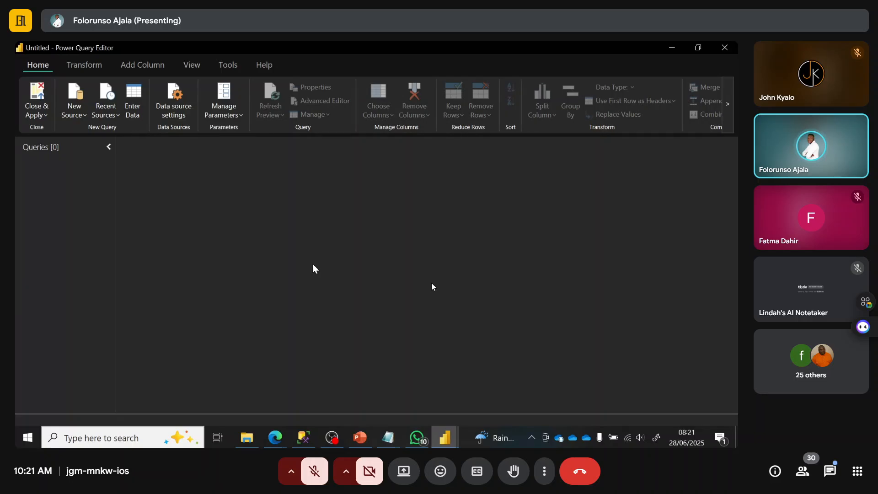
# Step: Review the Automating File Loading slide in PowerPoint and the sales workbooks in the M-code Demo folder in File Explorer
pyautogui.click(247, 439)
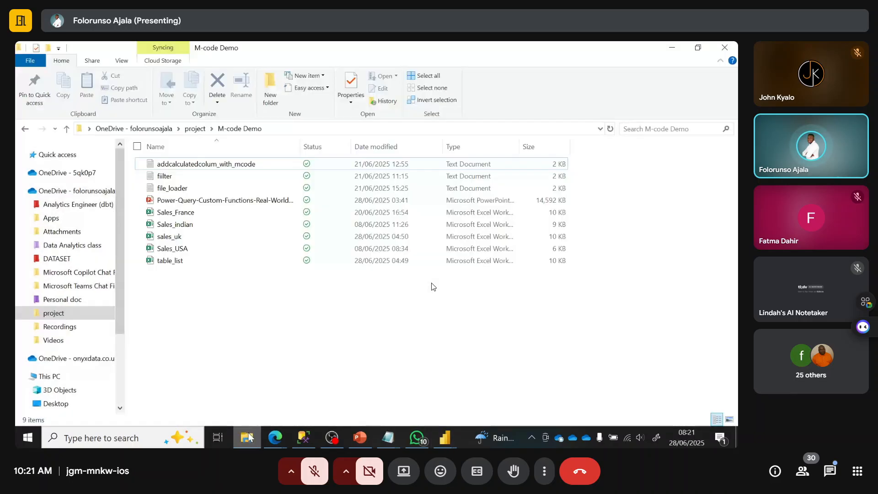
pyautogui.click(360, 438)
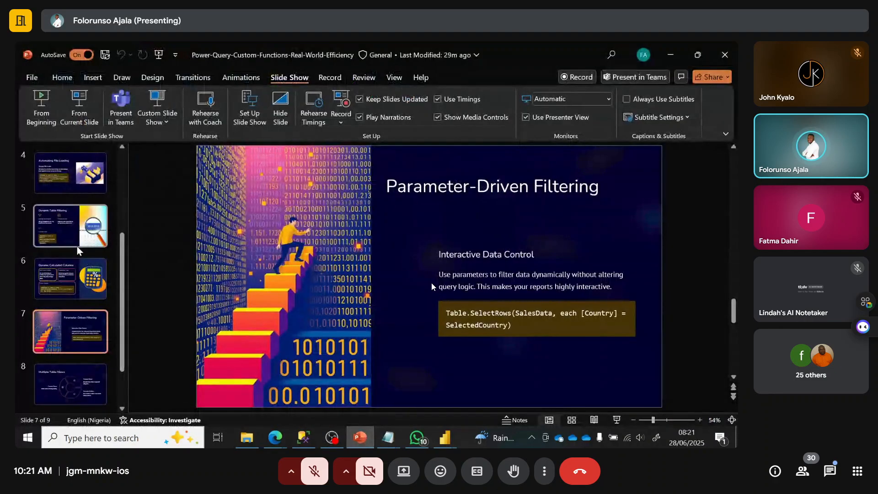
pyautogui.click(77, 267)
pyautogui.click(54, 180)
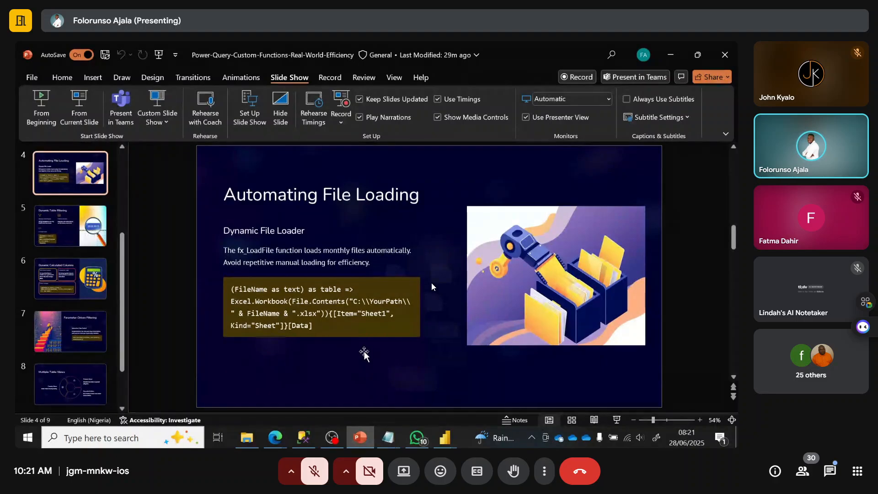
pyautogui.click(247, 436)
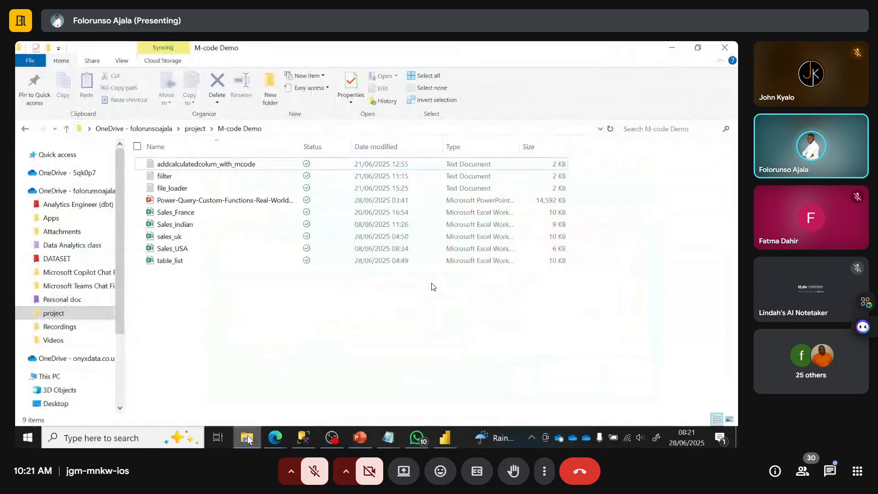
pyautogui.click(196, 129)
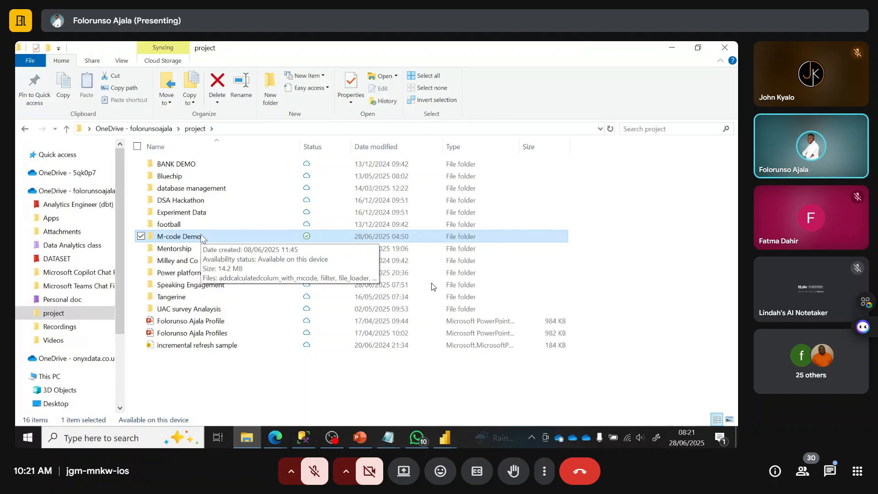
pyautogui.doubleClick(180, 237)
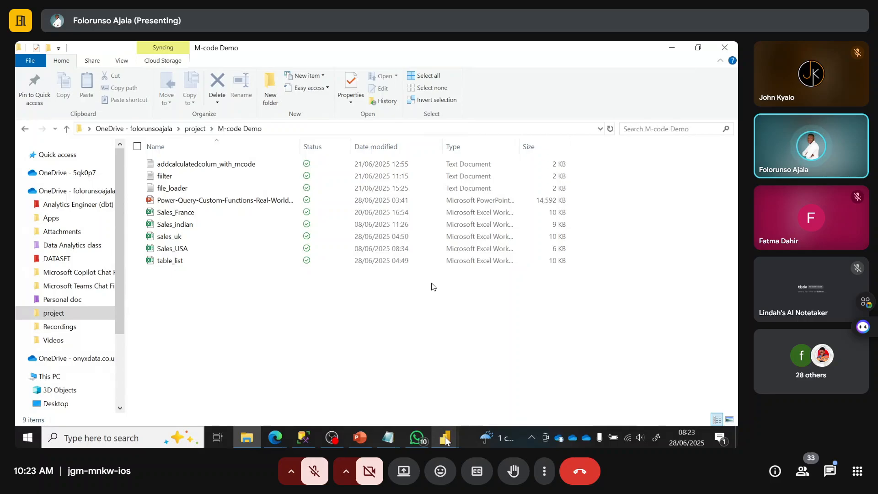
# Step: Return to the Power Query Editor and create a new blank query
pyautogui.moveTo(447, 440)
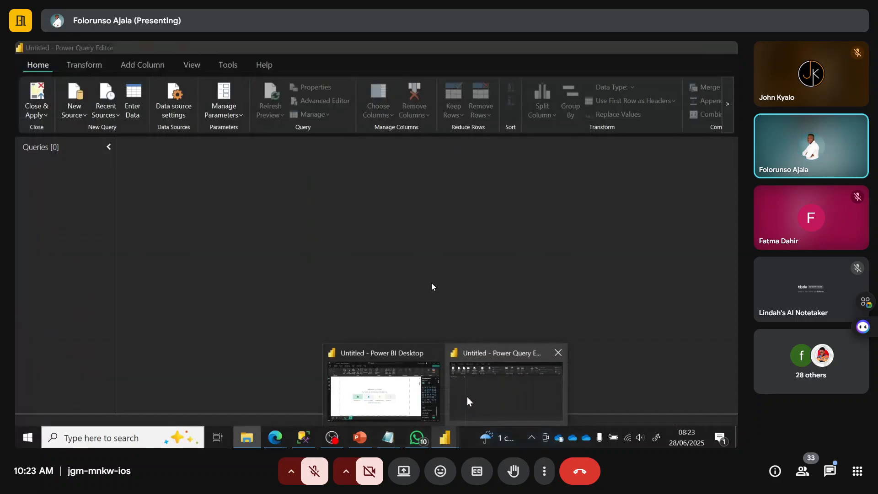
pyautogui.click(468, 402)
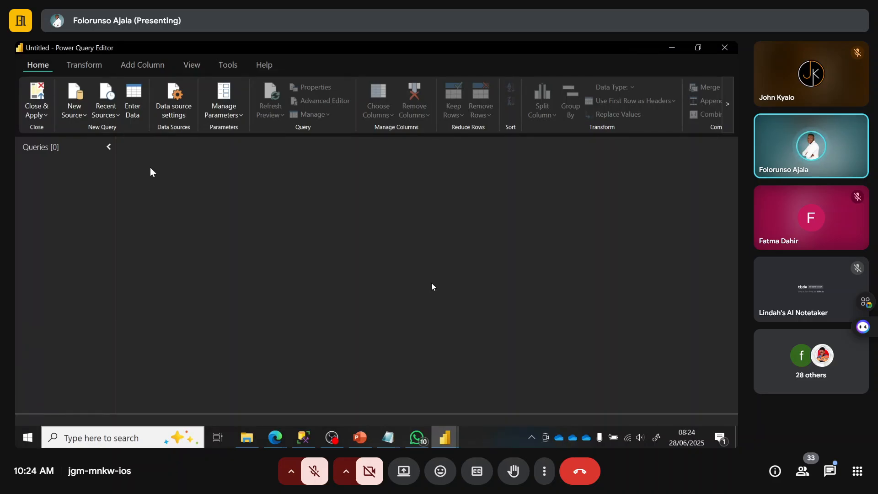
pyautogui.click(85, 118)
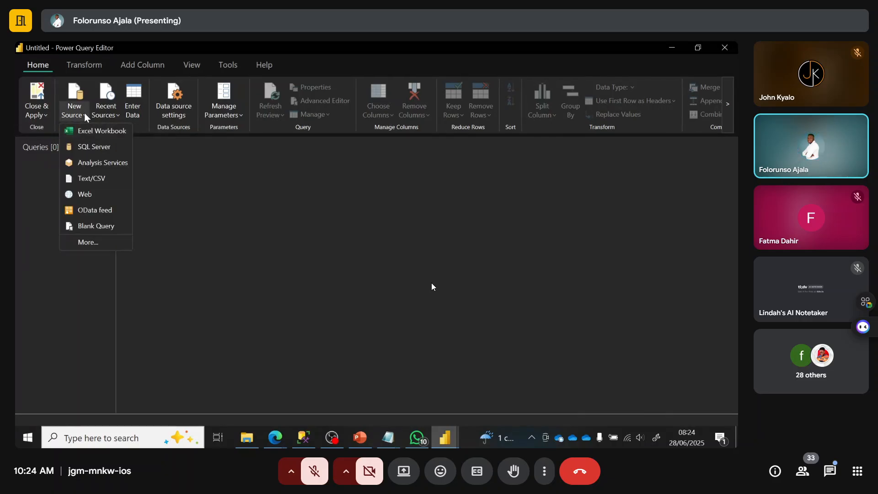
pyautogui.click(102, 231)
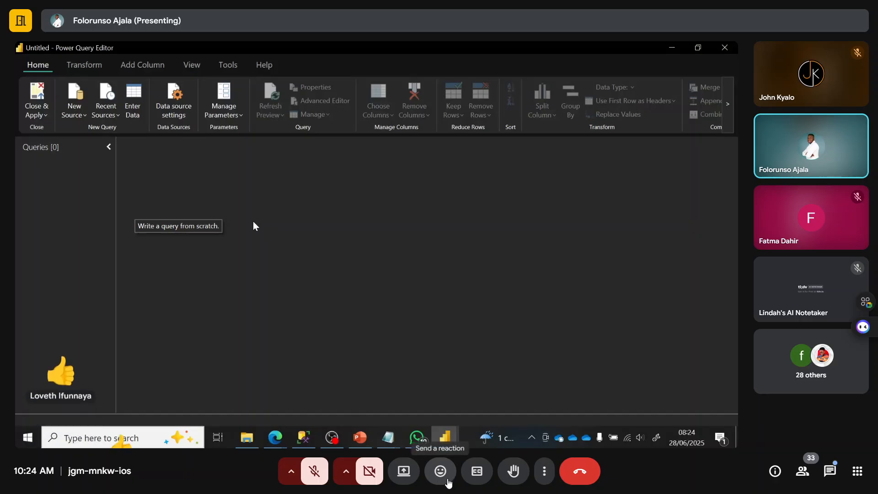
# Step: Send a thumbs-up reaction in the Google Meet call and close the reaction choices
pyautogui.click(447, 480)
pyautogui.click(374, 440)
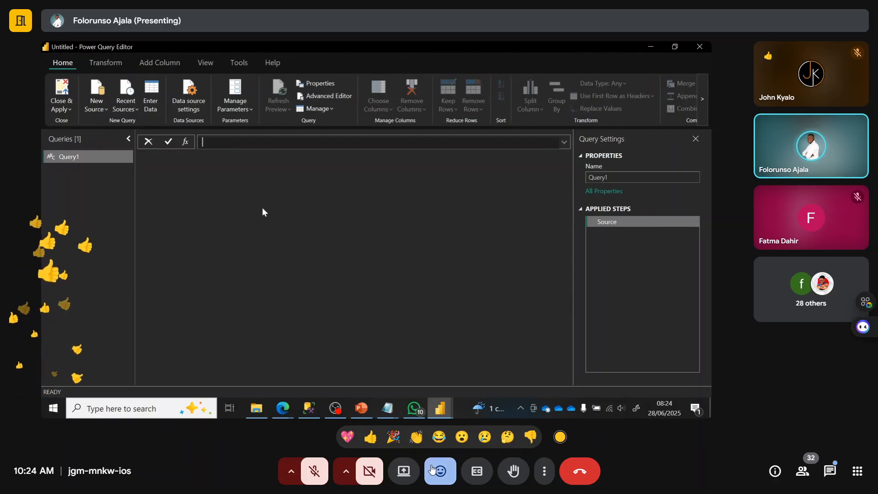
pyautogui.click(433, 469)
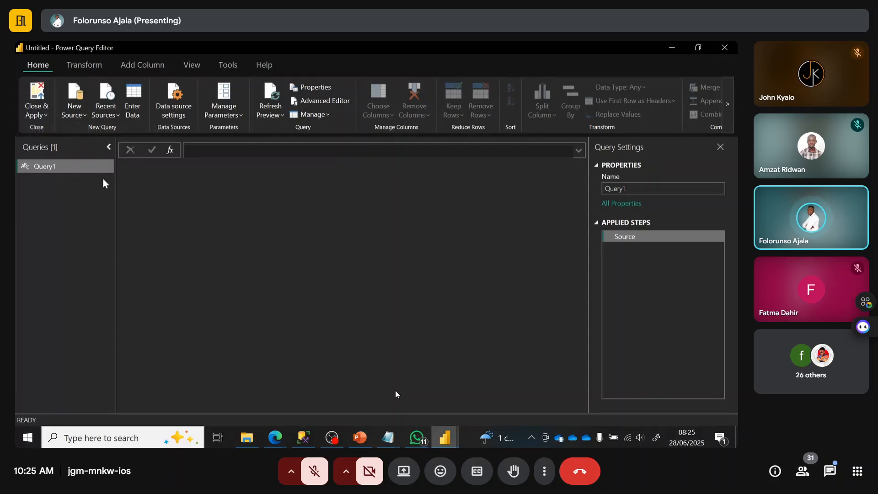
# Step: Open the code of Query1 in the Advanced Editor and delete the whole default let expression
pyautogui.click(85, 117)
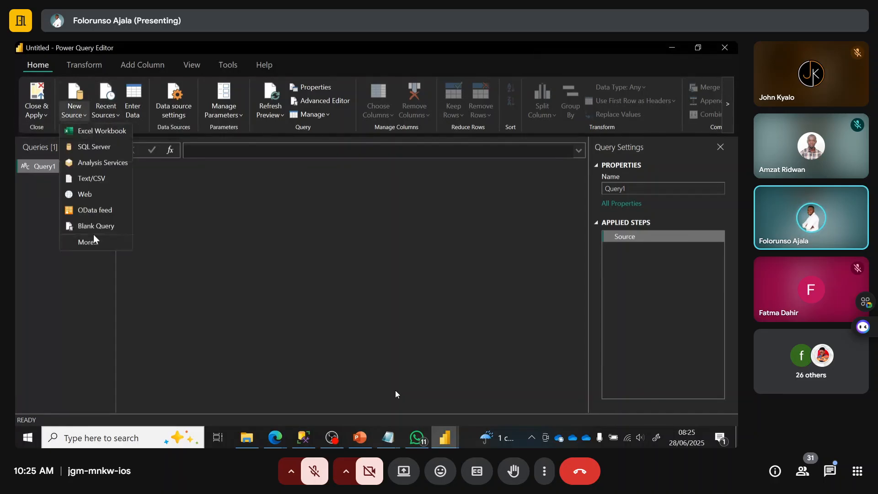
pyautogui.click(35, 206)
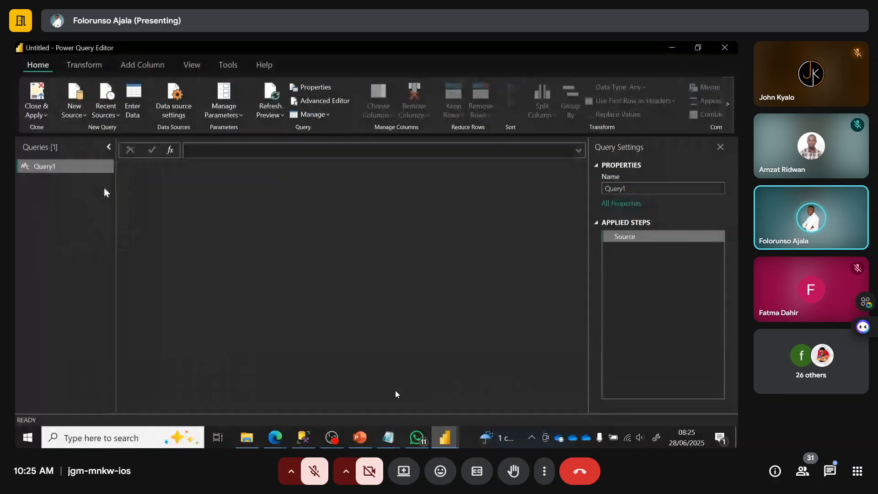
pyautogui.click(320, 102)
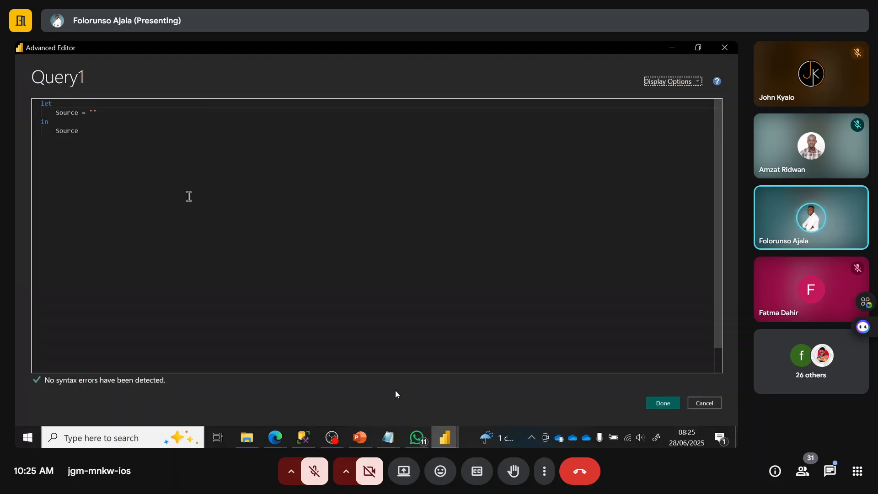
pyautogui.click(125, 167)
pyautogui.hotkey('ctrl', 'a')
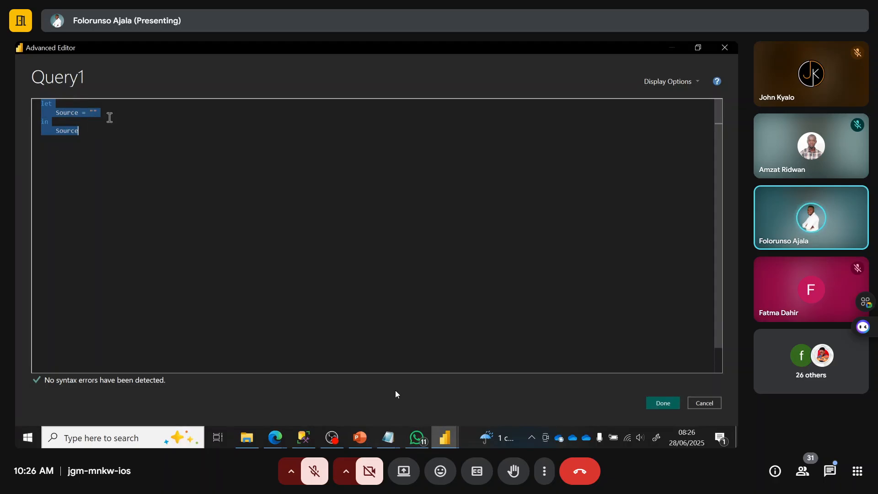
pyautogui.press('Delete')
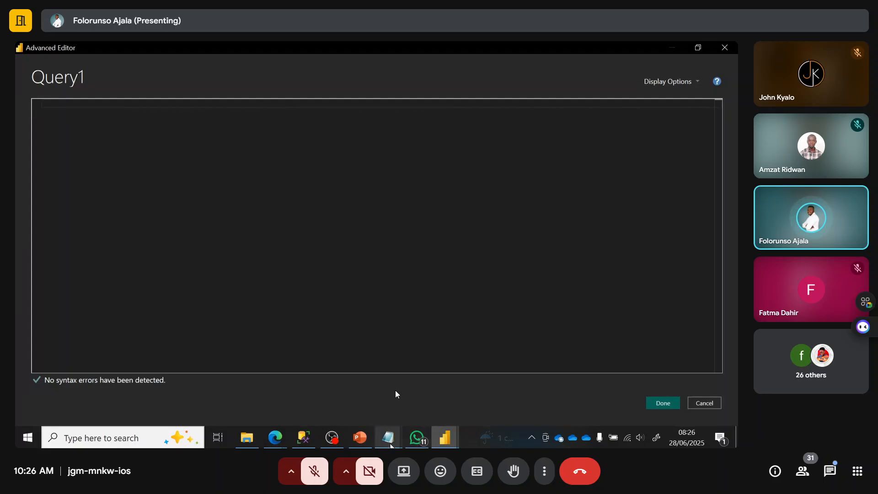
# Step: Copy the function header and FolderPath definition from the file_loader Notepad file into the empty query code
pyautogui.click(391, 445)
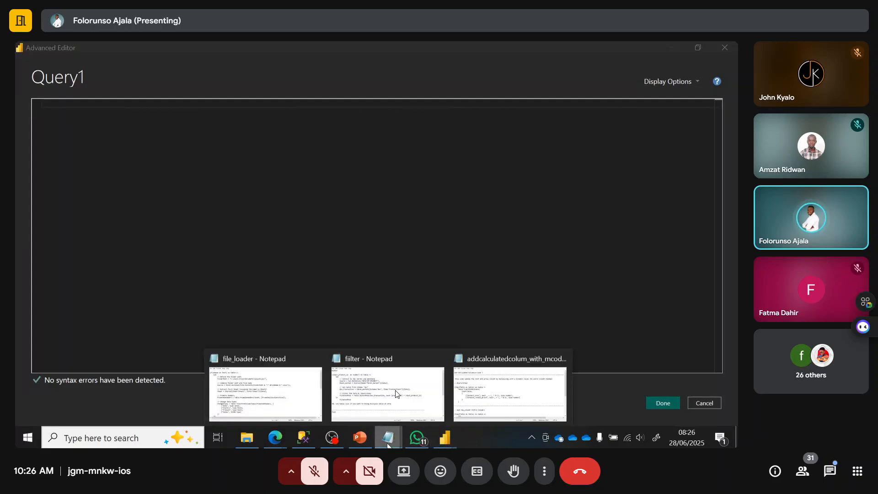
pyautogui.click(265, 393)
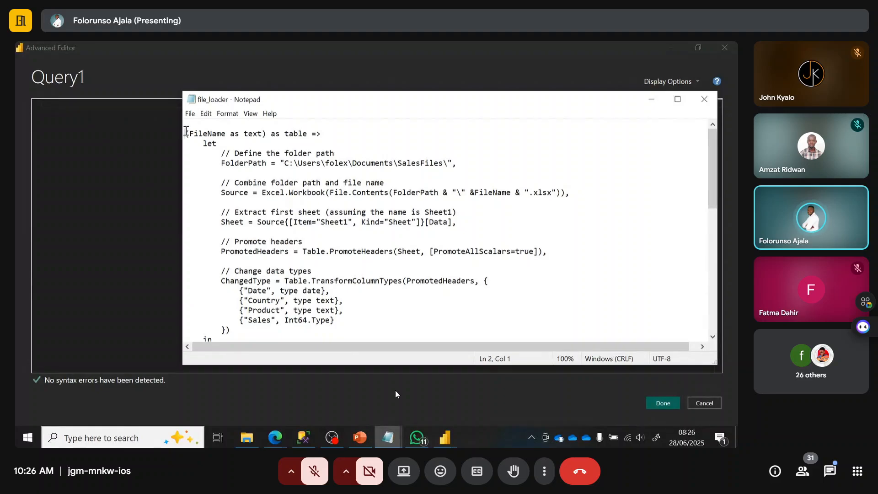
pyautogui.moveTo(185, 133); pyautogui.dragTo(474, 176)
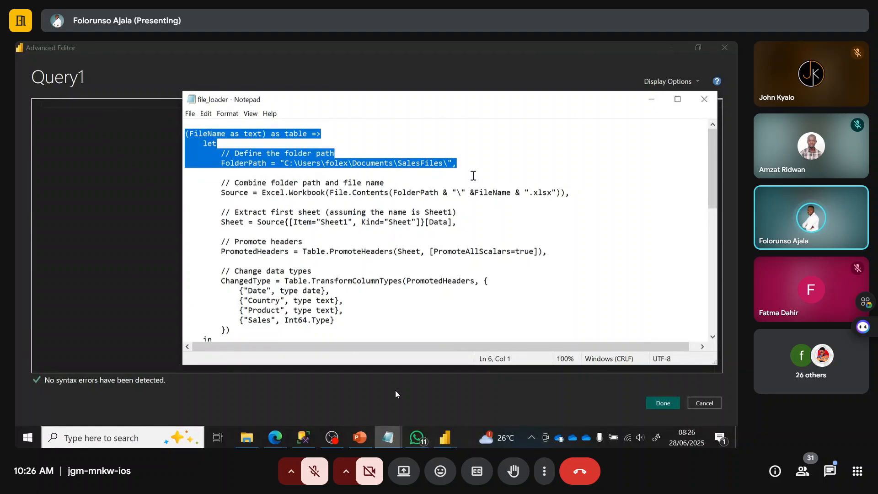
pyautogui.click(120, 201)
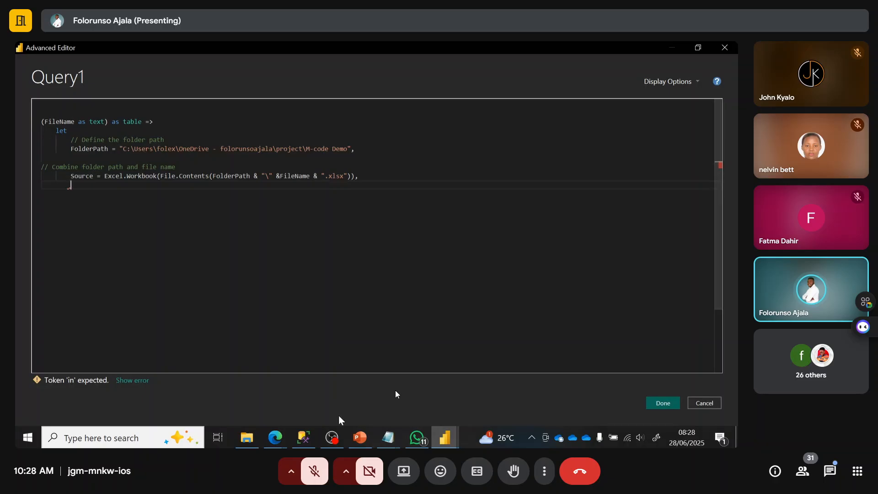
# Step: Copy the code from the first-sheet extraction comment through the final ChangedType from file_loader in Notepad to the end of the query code
pyautogui.click(247, 438)
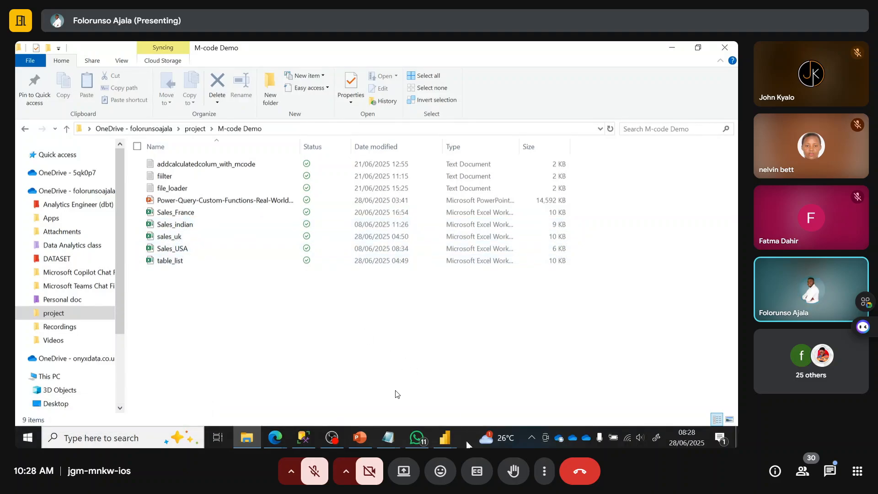
pyautogui.click(448, 441)
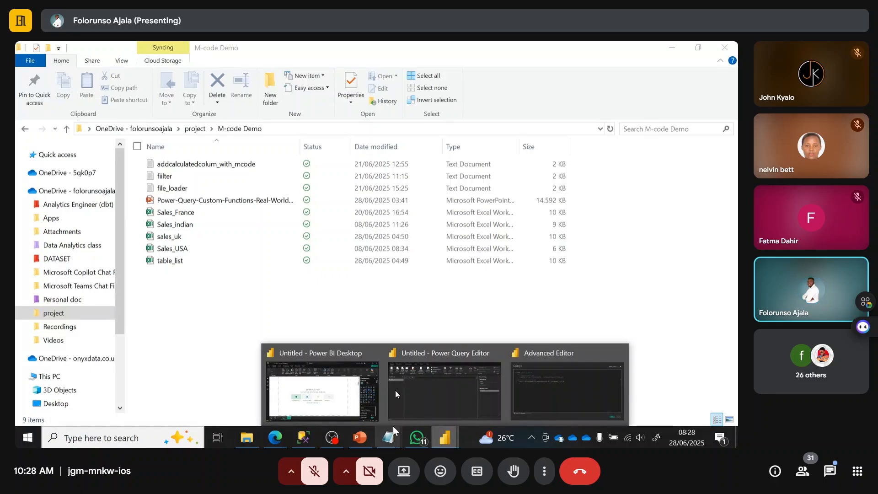
pyautogui.moveTo(393, 433)
pyautogui.click(397, 394)
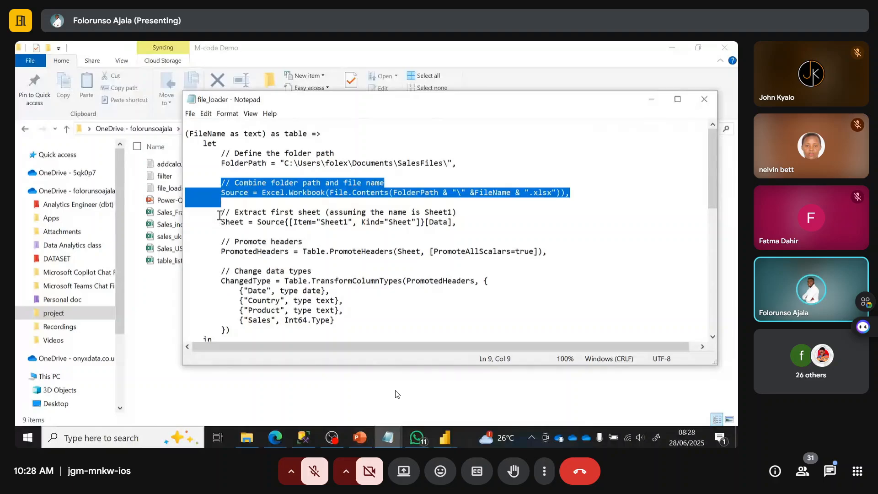
pyautogui.moveTo(221, 215); pyautogui.dragTo(259, 141)
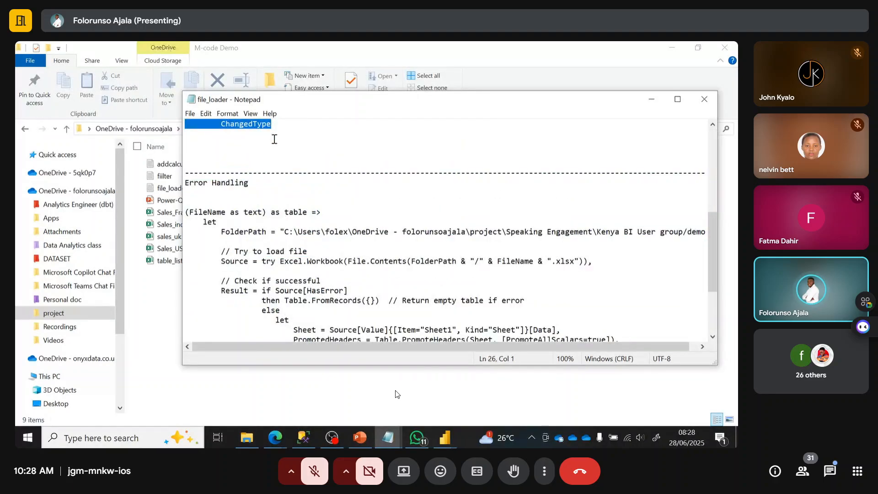
pyautogui.click(449, 438)
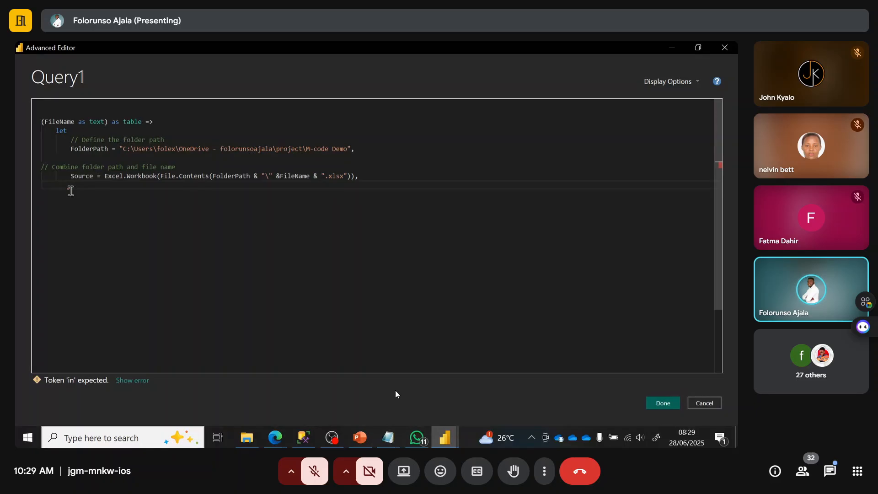
pyautogui.write('// Extract first sheet (assuming the name is Sheet1)         Sheet = Source{[Item="Sheet1", Kind="Sheet"]}[Data],          // Promote headers         PromotedHeaders = Table.PromoteHeaders(Sheet, [PromoteAllScalars=true]),          // Change data types         ChangedType = Table.TransformColumnTypes(PromotedHeaders, {             {"Date", type date},             {"Country", type text},             {"Product", type text},             {"Sales", Int64.Type}         })     in         ChangedType')
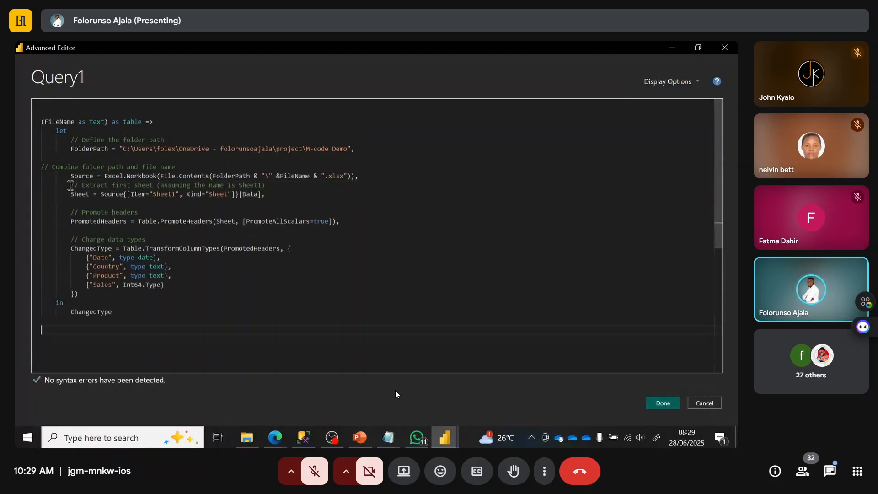
# Step: Remove the indentation before the "Extract first sheet" comment and insert a blank line above it
pyautogui.click(70, 185)
pyautogui.press('BackSpace')
pyautogui.press('BackSpace')
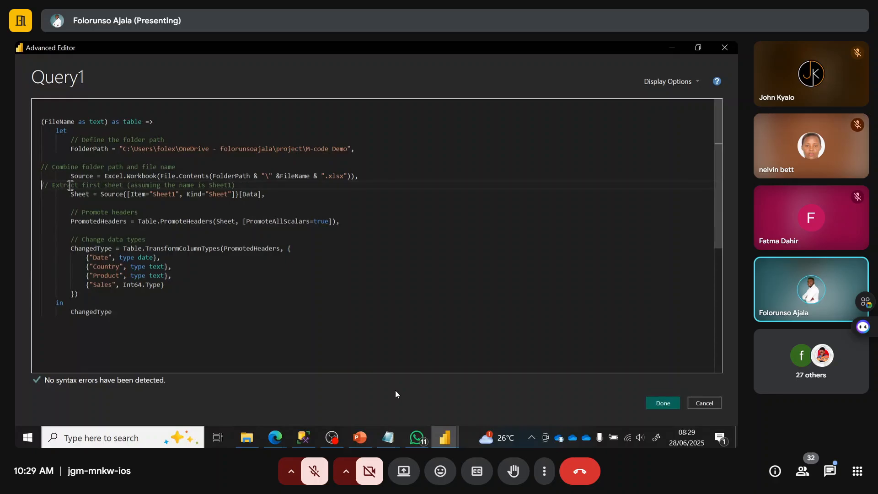
pyautogui.press('Return')
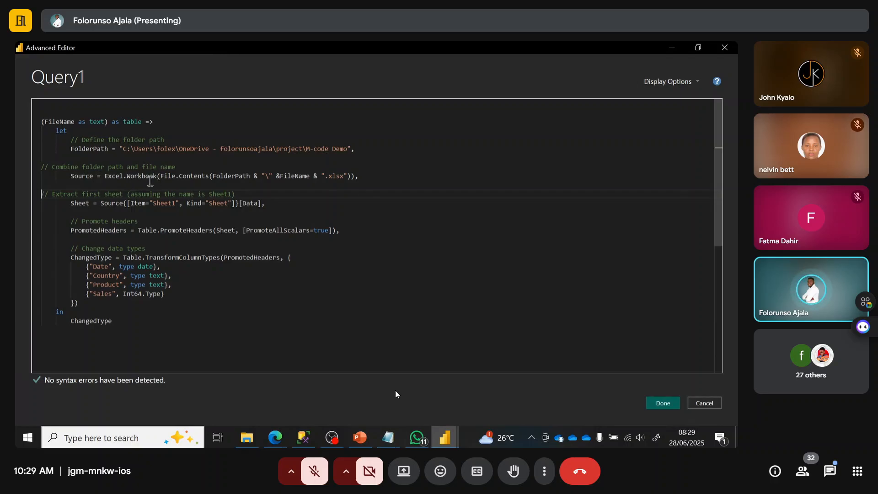
# Step: Check the Sheet1 and FileName references in the function code and apply the code to the query
pyautogui.moveTo(209, 181)
pyautogui.moveTo(176, 204); pyautogui.dragTo(158, 203)
pyautogui.click(311, 197)
pyautogui.click(311, 175)
pyautogui.moveTo(287, 174)
pyautogui.mouseDown()
pyautogui.moveTo(314, 176)
pyautogui.moveTo(280, 176)
pyautogui.moveTo(314, 177)
pyautogui.moveTo(269, 175)
pyautogui.moveTo(284, 176)
pyautogui.mouseUp()
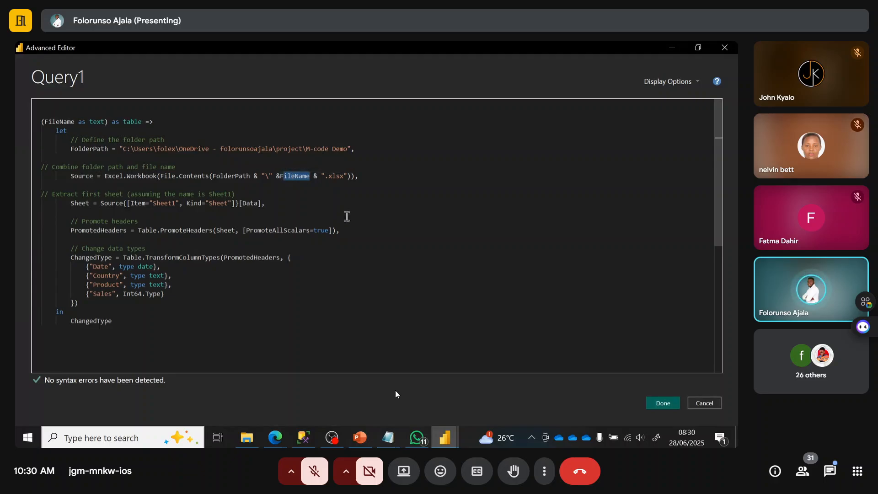
pyautogui.click(662, 403)
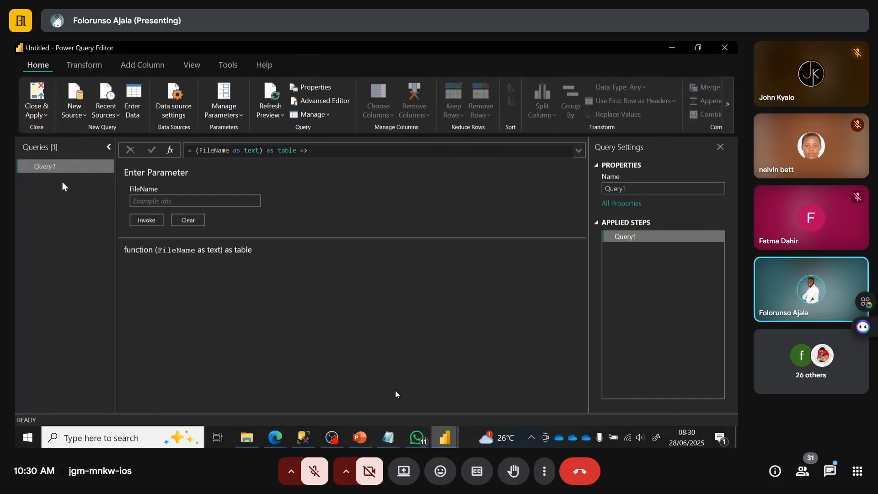
# Step: Rename the function query as fx_loader
pyautogui.click(633, 190)
pyautogui.press('BackSpace')
pyautogui.press('BackSpace')
pyautogui.press('BackSpace')
pyautogui.press('BackSpace')
pyautogui.press('BackSpace')
pyautogui.press('BackSpace')
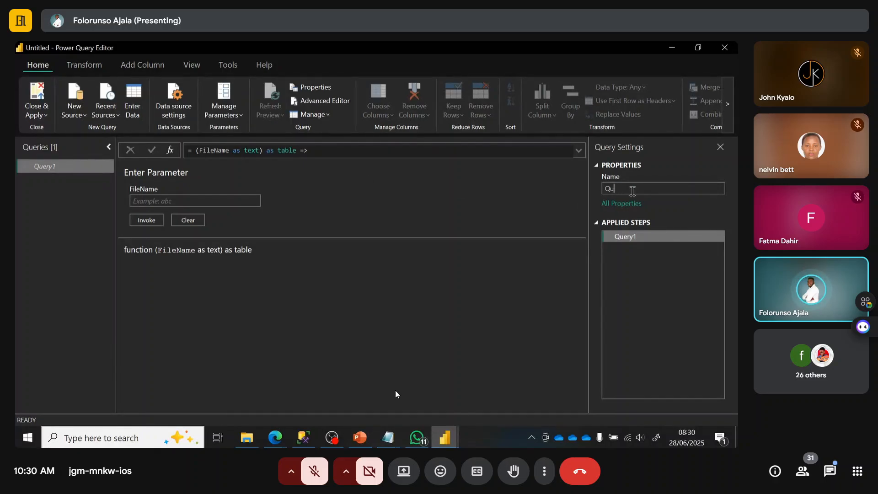
pyautogui.write('fx_loader')
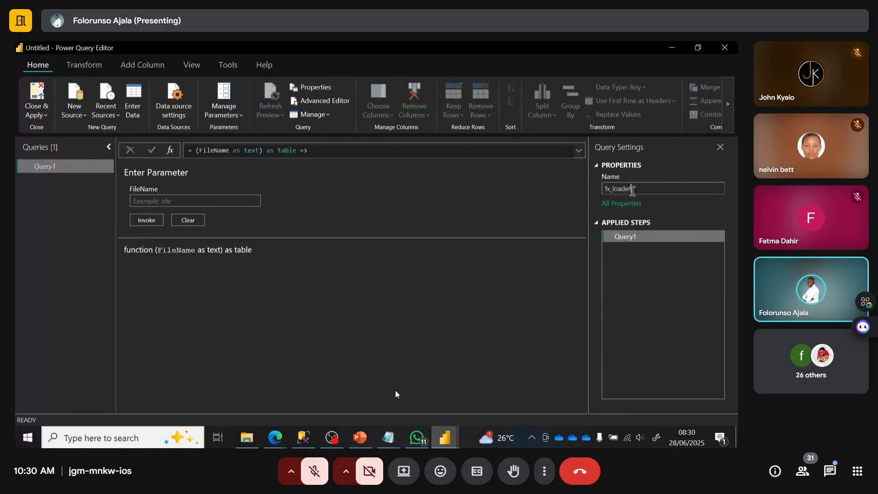
pyautogui.press('Return')
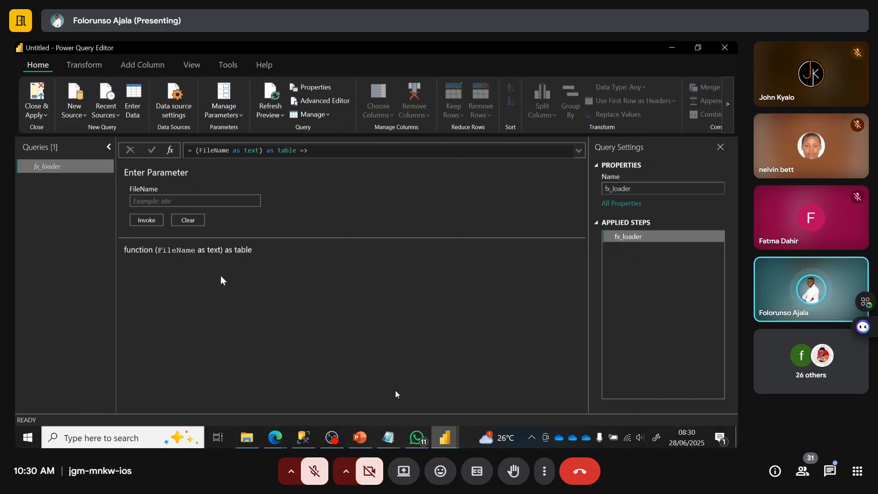
pyautogui.click(133, 102)
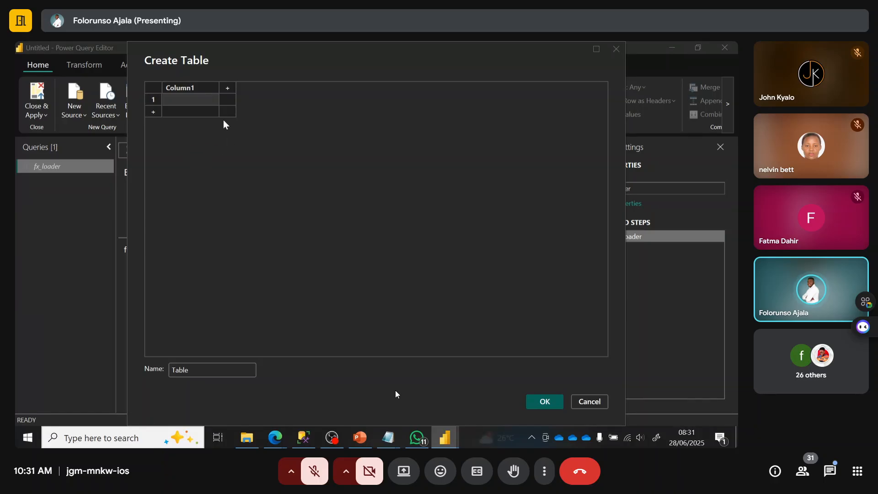
pyautogui.moveTo(226, 56)
pyautogui.mouseDown()
pyautogui.moveTo(196, 70)
pyautogui.moveTo(245, 114)
pyautogui.moveTo(214, 105)
pyautogui.moveTo(235, 69)
pyautogui.mouseUp()
pyautogui.click(589, 415)
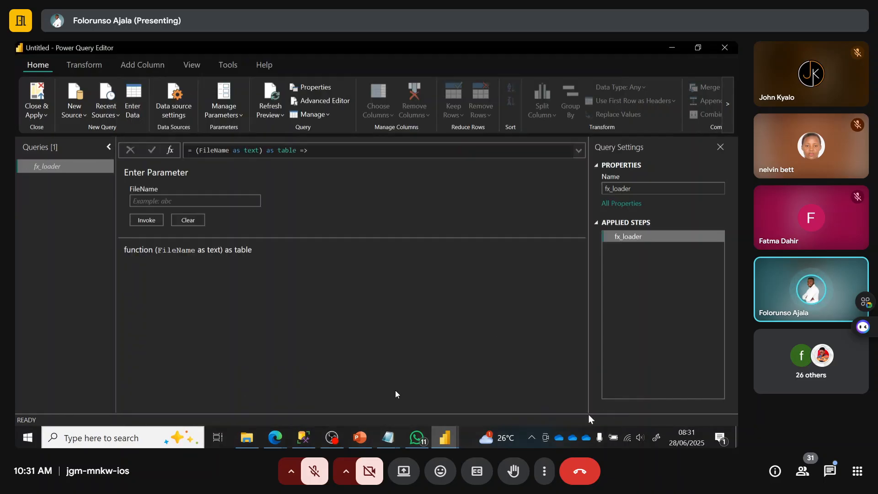
# Step: Open the table_list Excel workbook from the OneDrive project/M-code Demo folder as a new source
pyautogui.click(83, 116)
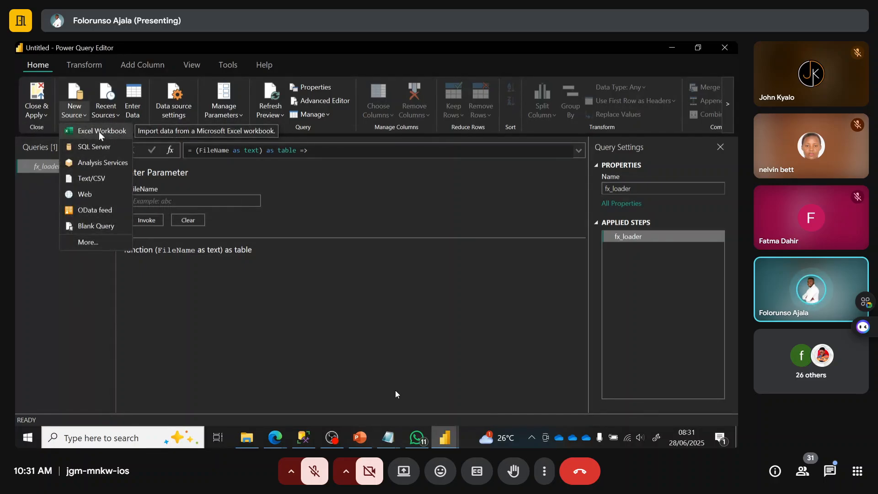
pyautogui.click(99, 130)
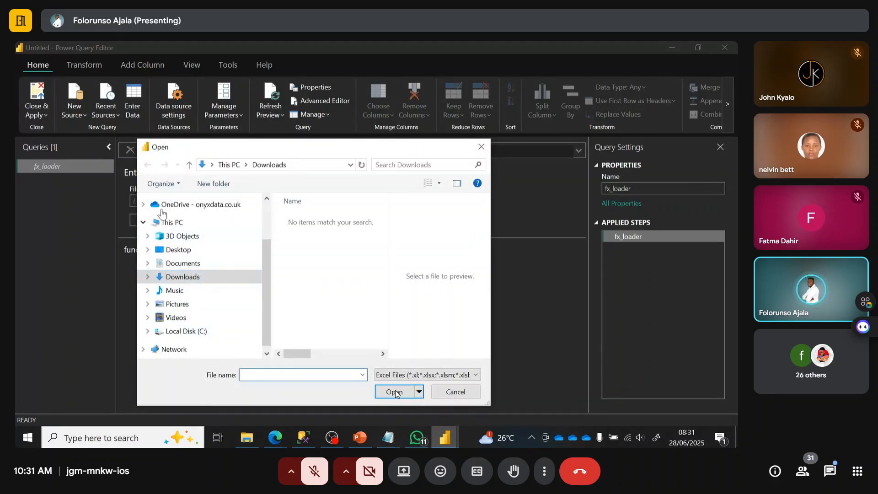
pyautogui.click(164, 222)
pyautogui.click(144, 223)
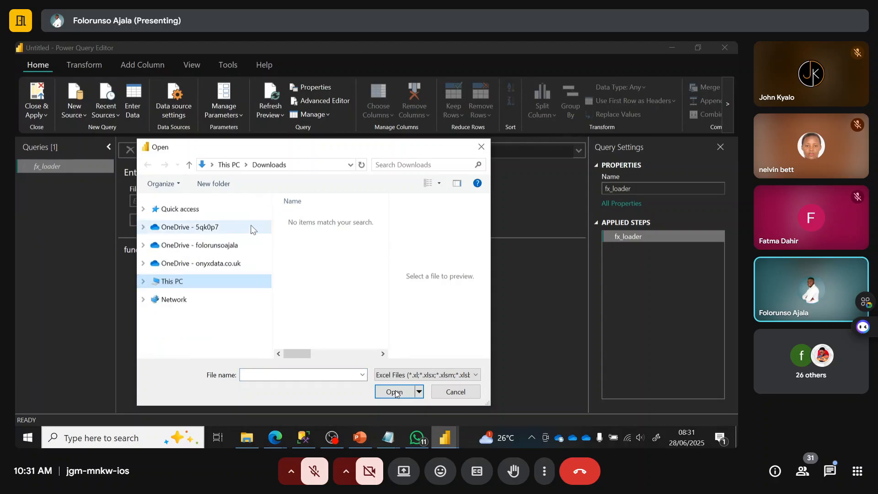
pyautogui.click(207, 249)
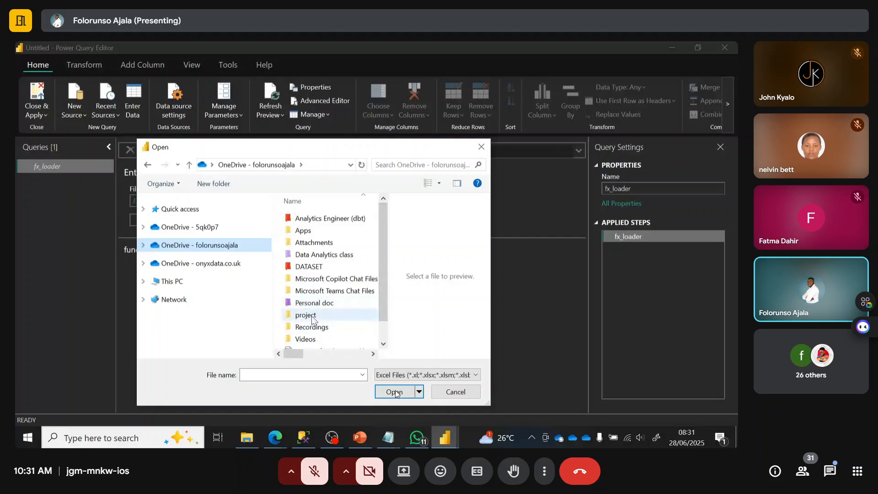
pyautogui.doubleClick(307, 316)
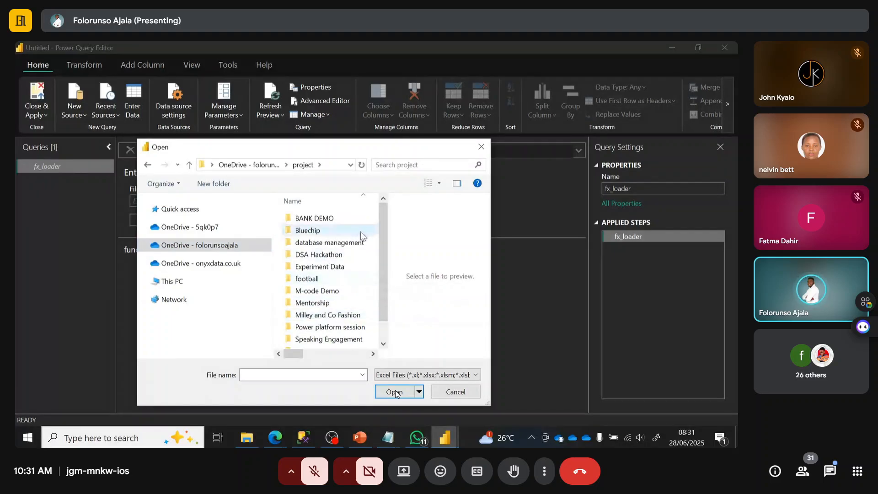
pyautogui.scroll(-1, 384, 240)
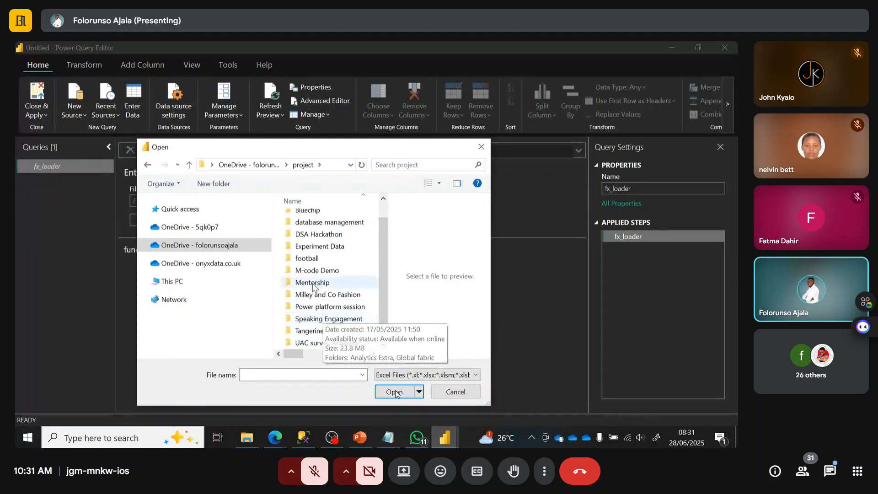
pyautogui.doubleClick(315, 270)
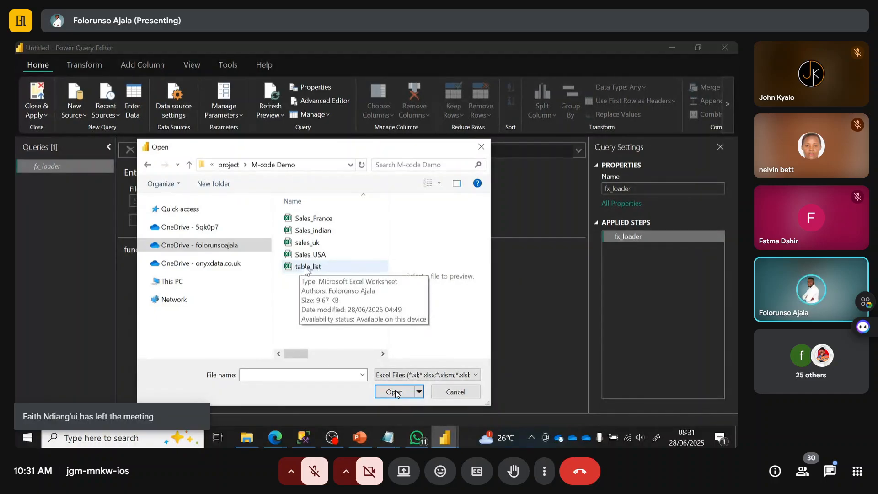
pyautogui.click(305, 268)
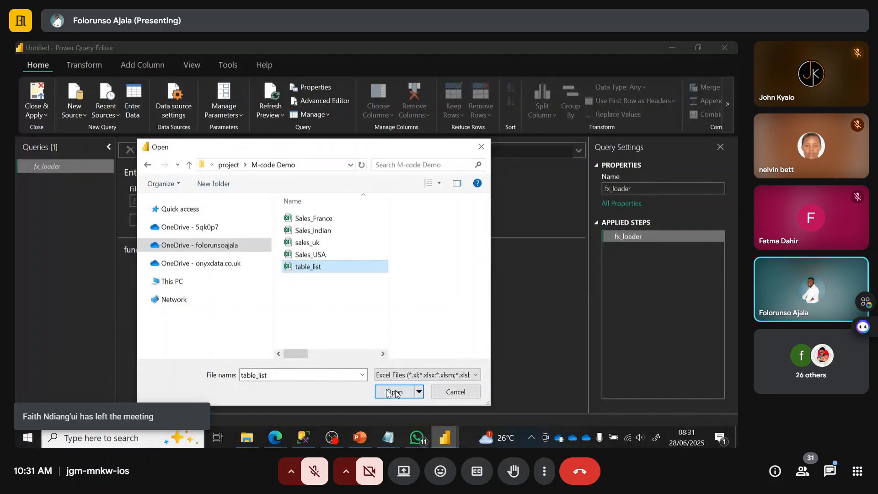
pyautogui.click(395, 393)
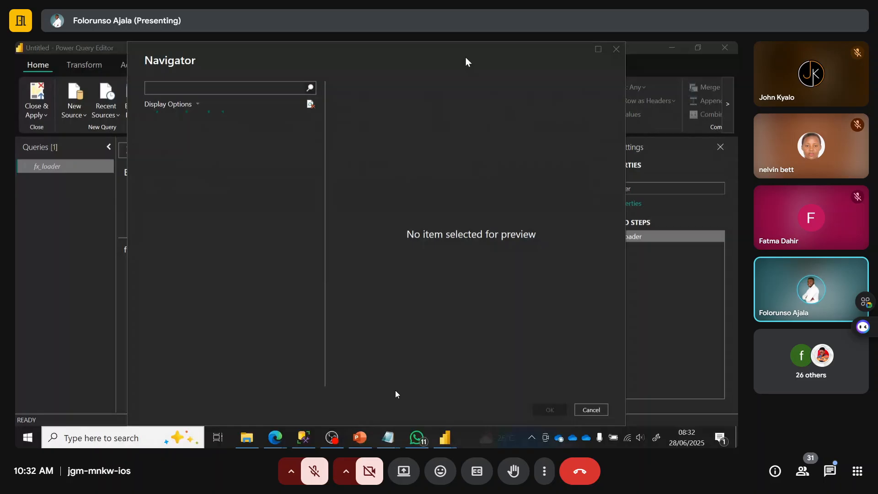
# Step: Load Sheet1 of table_list.xlsx as a query and promote its first row to headers
pyautogui.moveTo(466, 57); pyautogui.dragTo(422, 69)
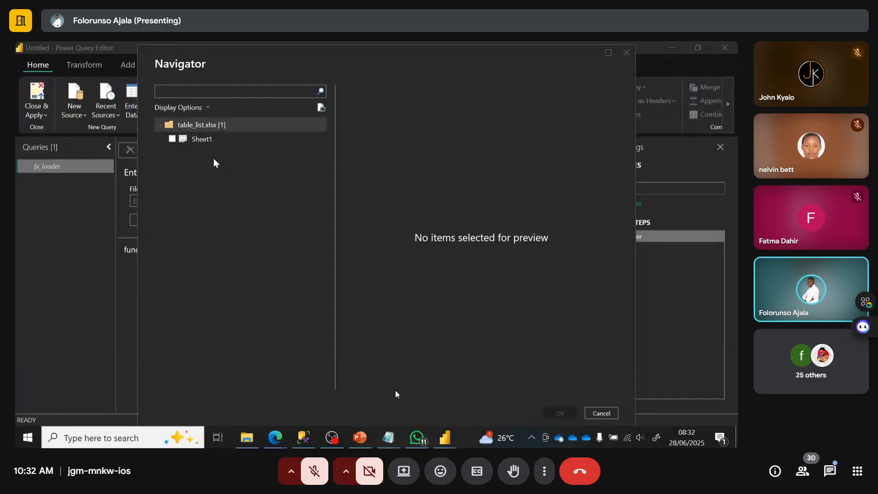
pyautogui.click(176, 141)
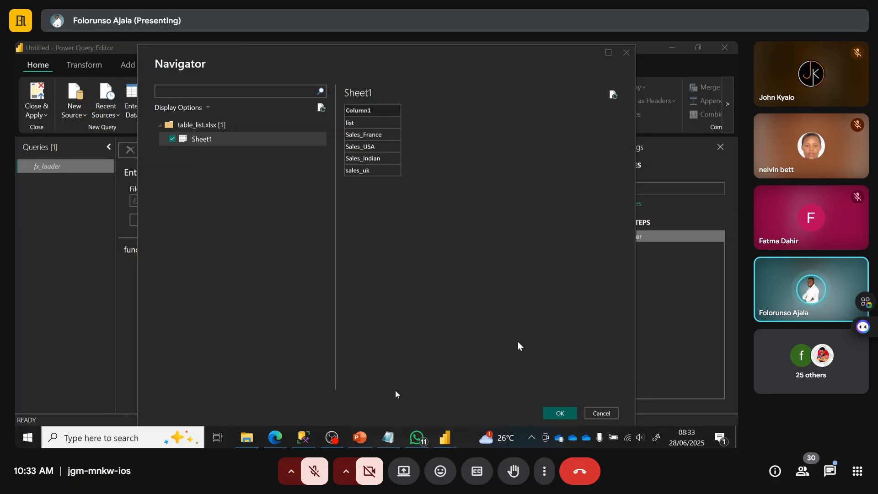
pyautogui.click(560, 413)
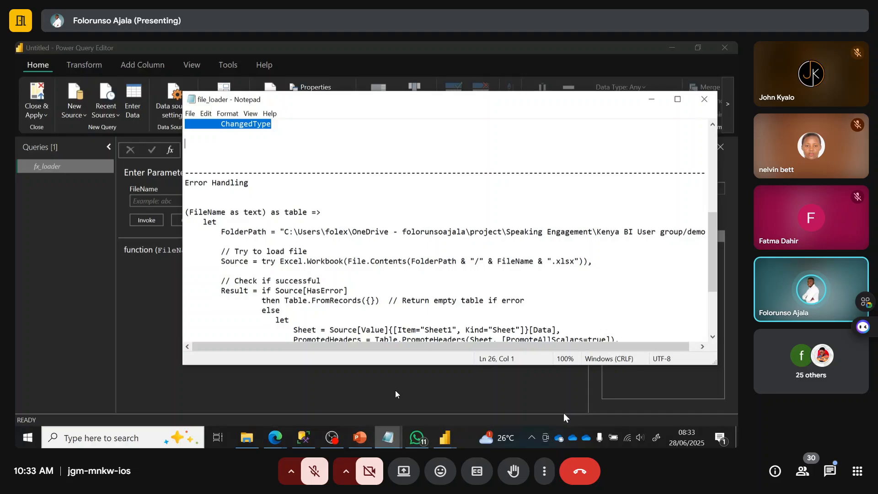
pyautogui.click(563, 417)
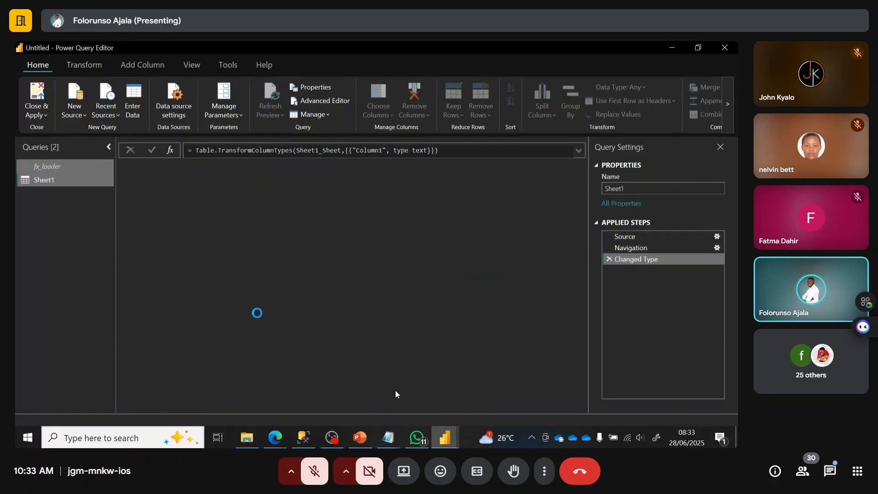
pyautogui.click(671, 102)
pyautogui.click(627, 114)
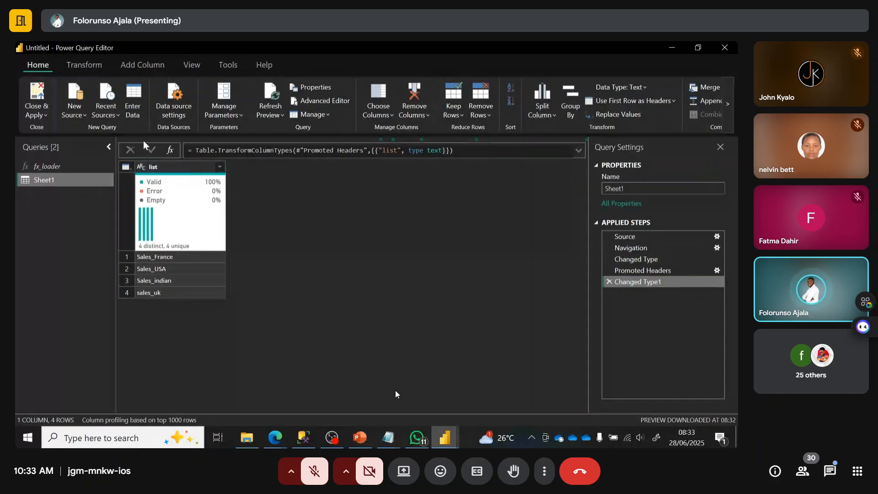
# Step: Invoke the fx_loader custom function on each row as a new fx_loader column, using the list column as FileName
pyautogui.click(66, 168)
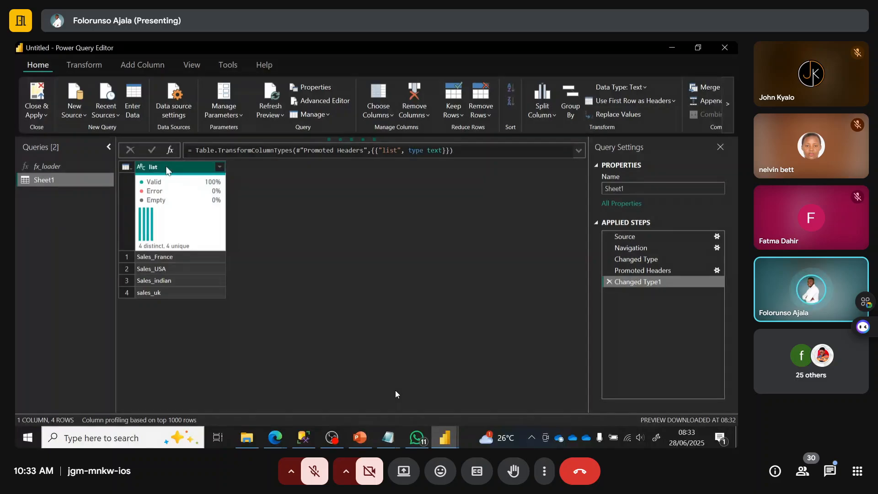
pyautogui.click(136, 58)
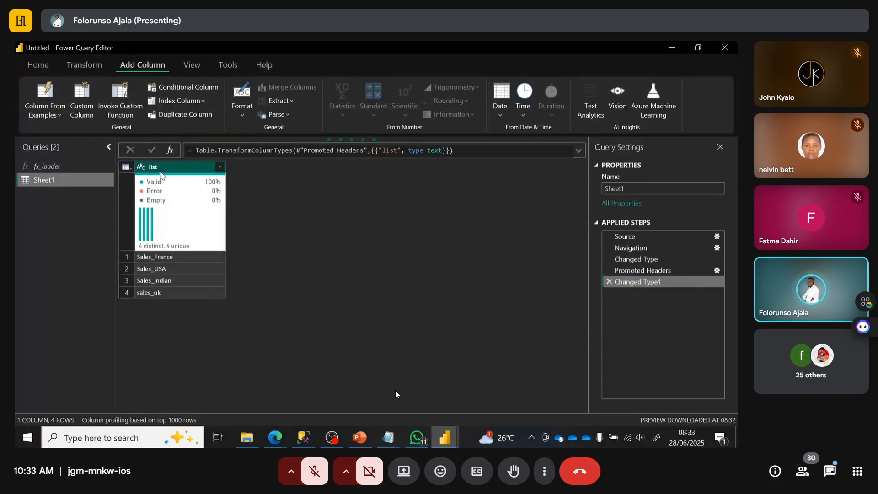
pyautogui.click(128, 112)
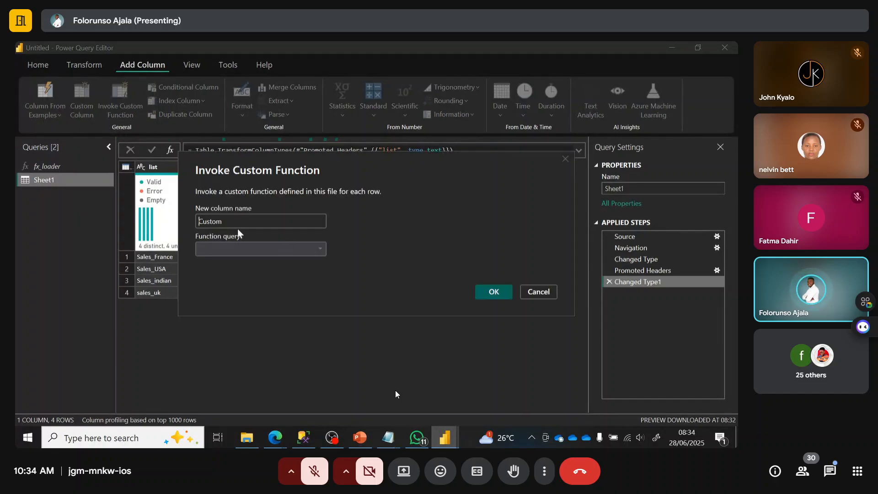
pyautogui.click(322, 249)
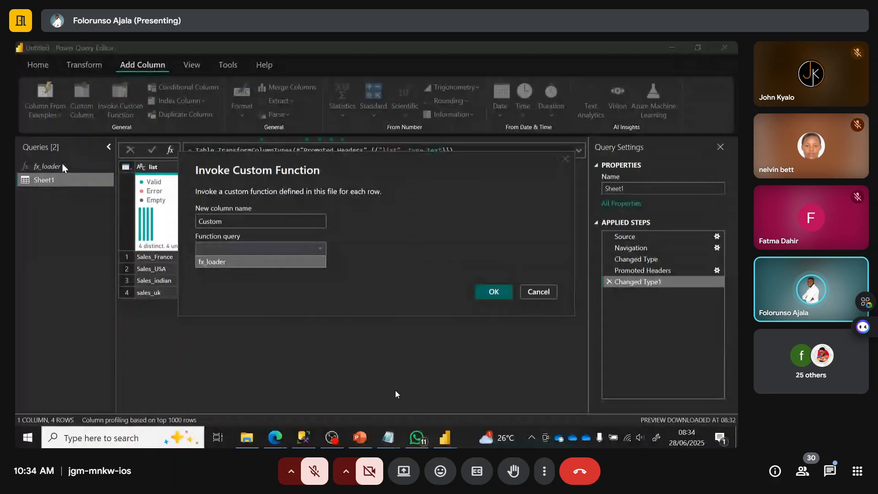
pyautogui.click(226, 263)
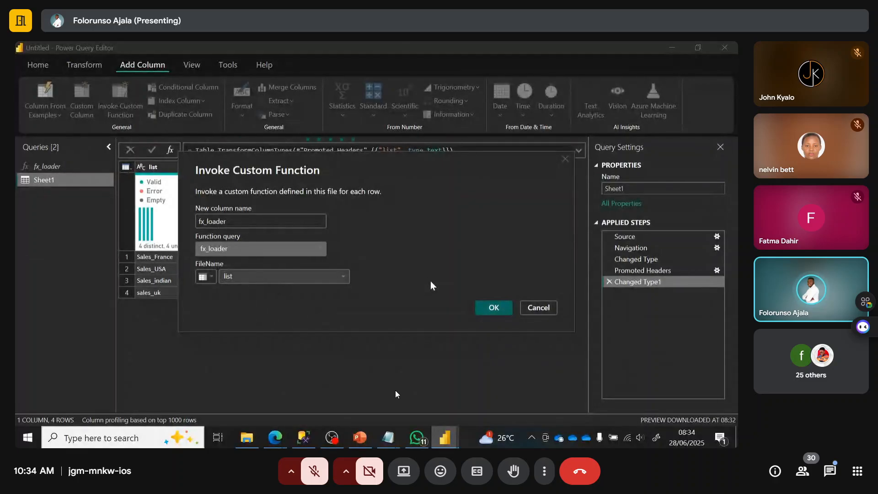
pyautogui.click(496, 308)
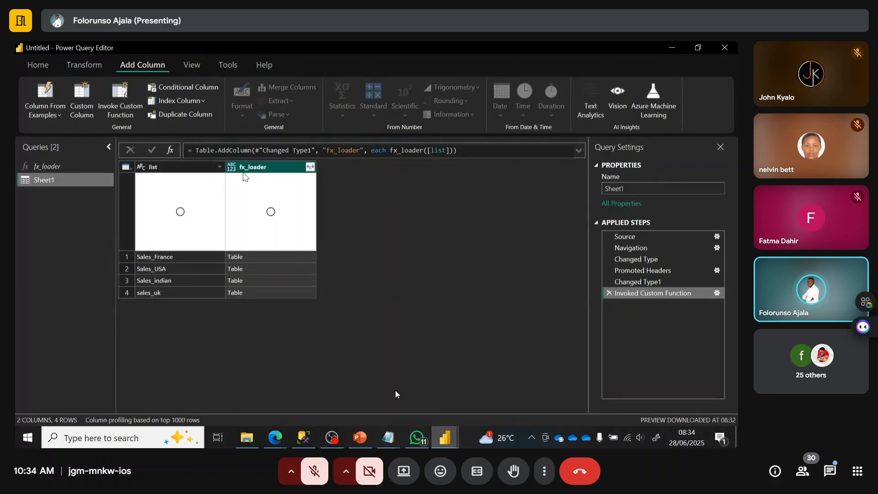
# Step: Expand all columns of fx_loader without the original column name as prefix, and check the distinct Country values
pyautogui.click(311, 167)
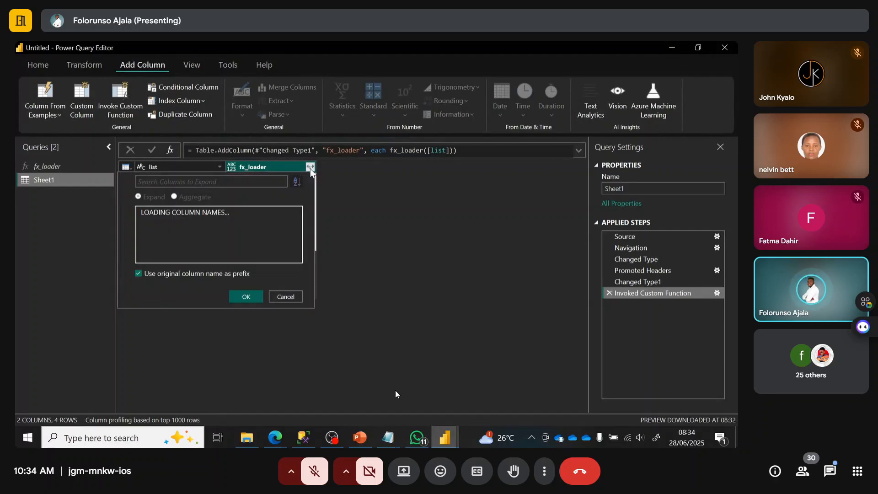
pyautogui.click(138, 273)
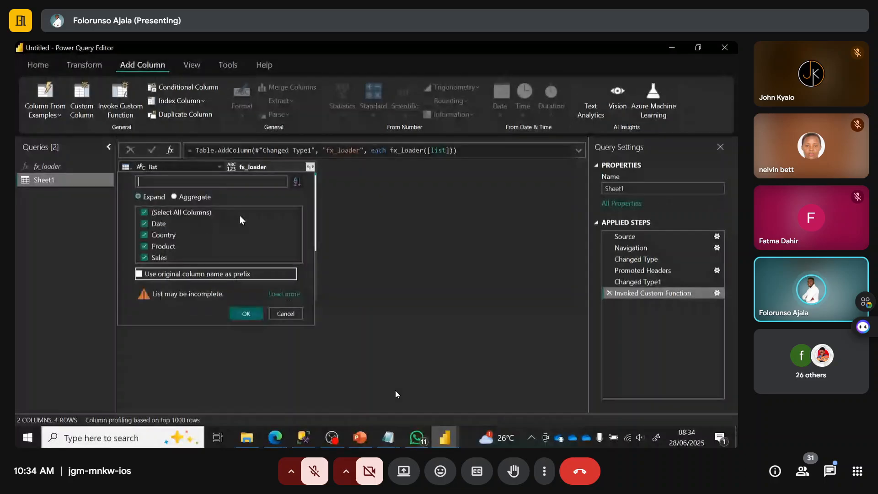
pyautogui.click(245, 314)
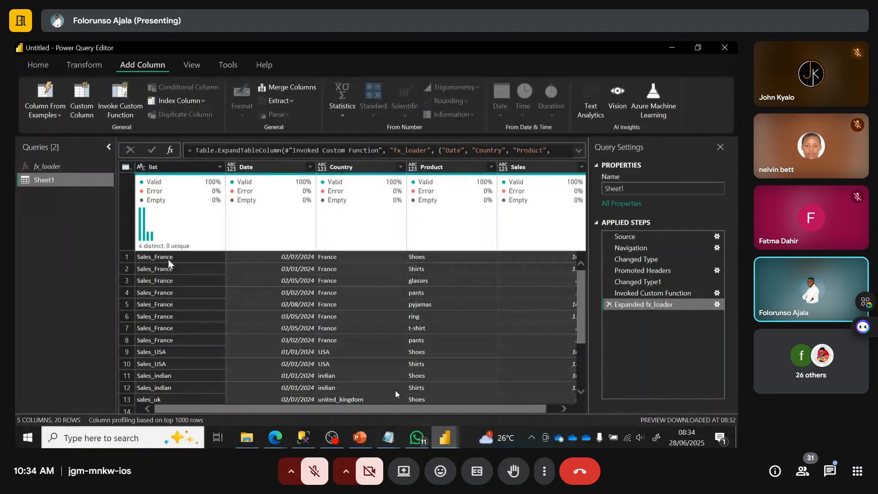
pyautogui.click(220, 168)
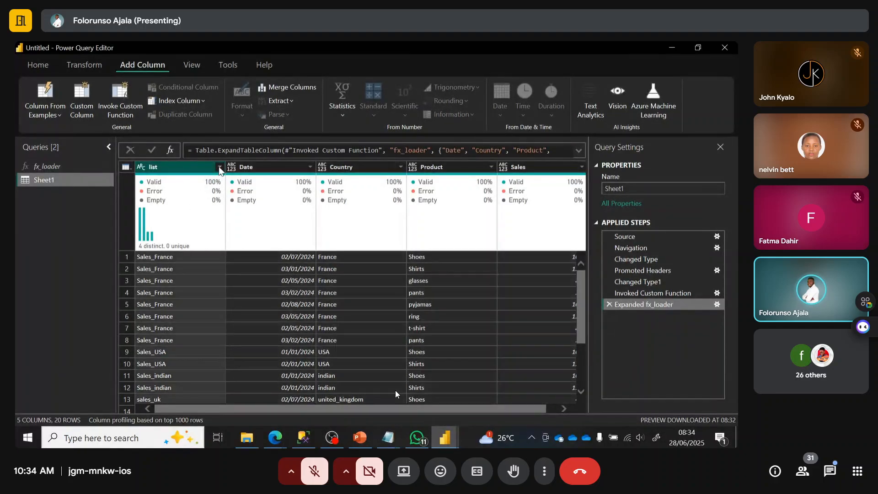
pyautogui.click(401, 167)
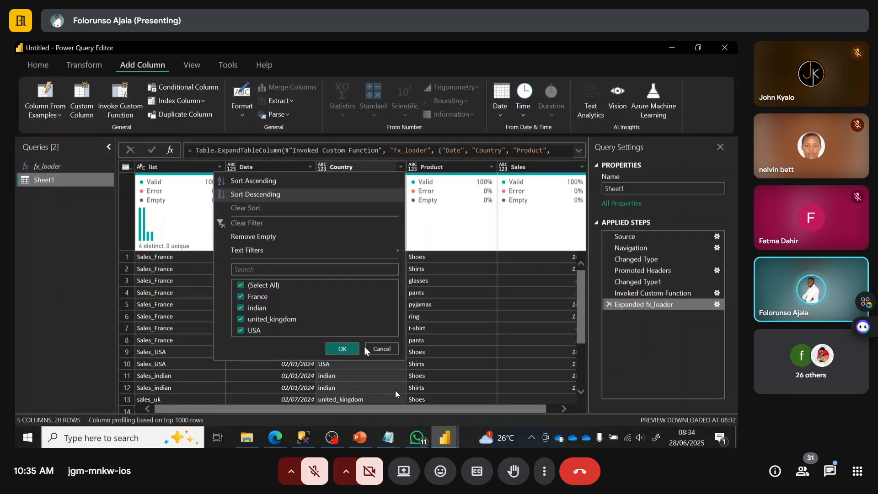
pyautogui.click(381, 349)
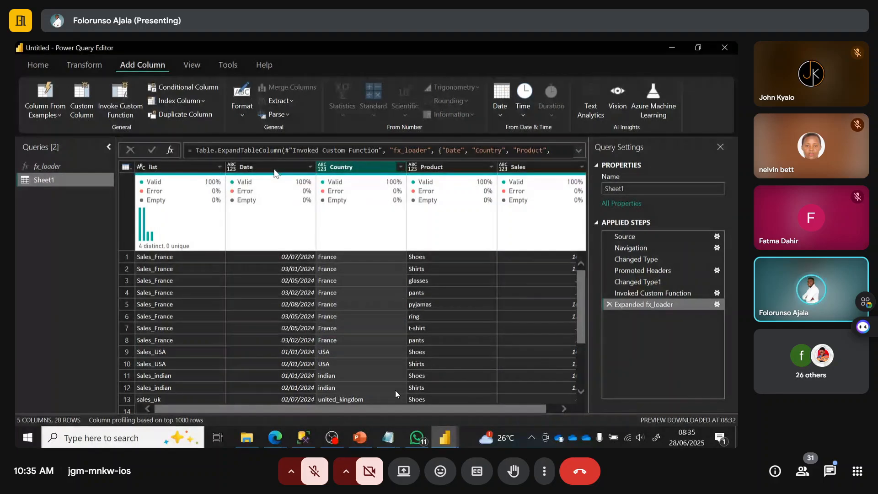
# Step: Remove the list column and set the Date column's data type to Date
pyautogui.click(187, 168)
pyautogui.rightClick(187, 167)
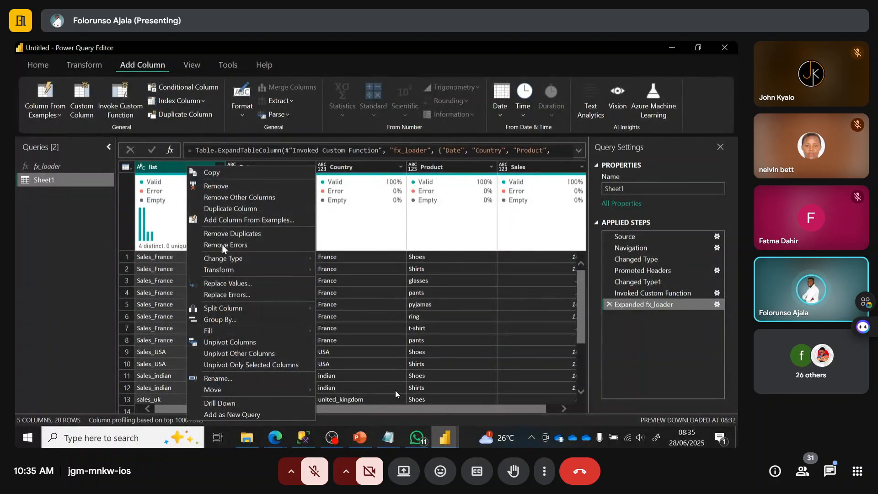
pyautogui.click(215, 186)
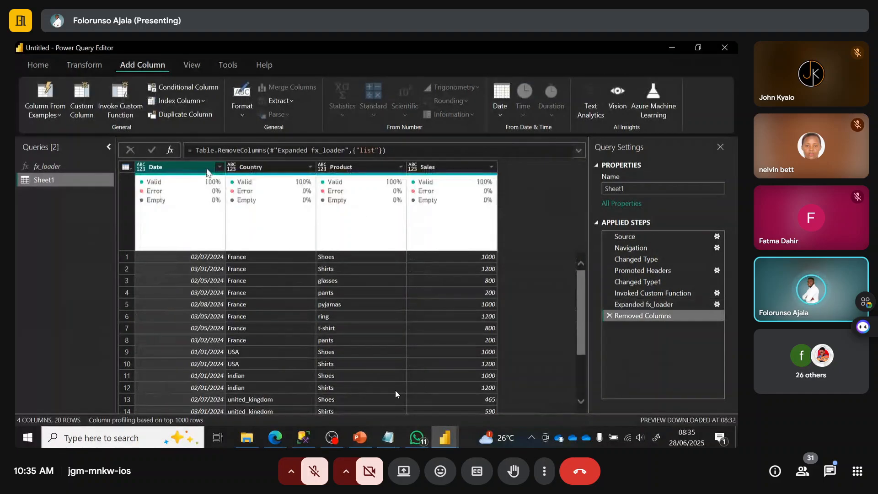
pyautogui.click(141, 167)
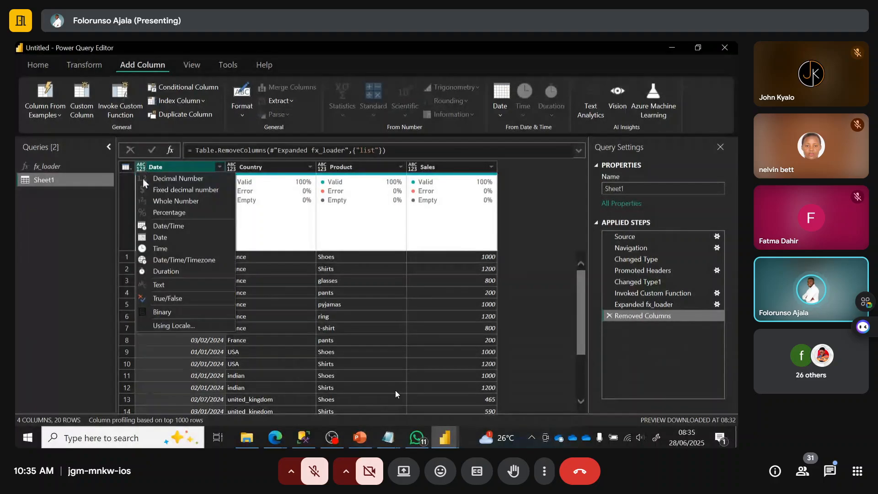
pyautogui.click(166, 238)
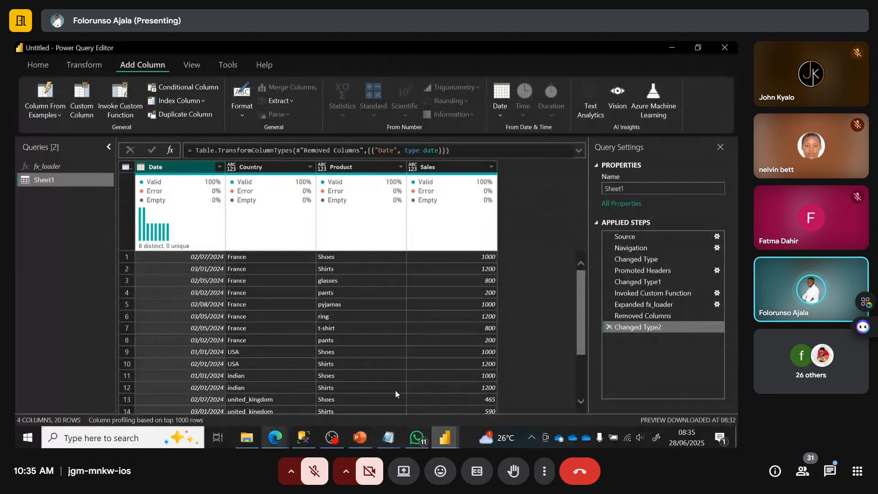
# Step: Switch to File Explorer, duplicate the Sales_France workbook in the M-code Demo folder and rename the copy kenya_sales
pyautogui.click(247, 439)
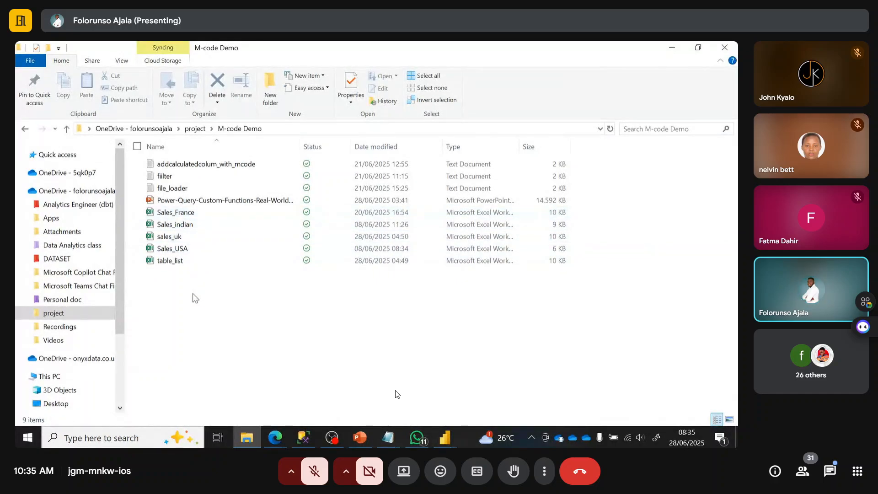
pyautogui.click(180, 216)
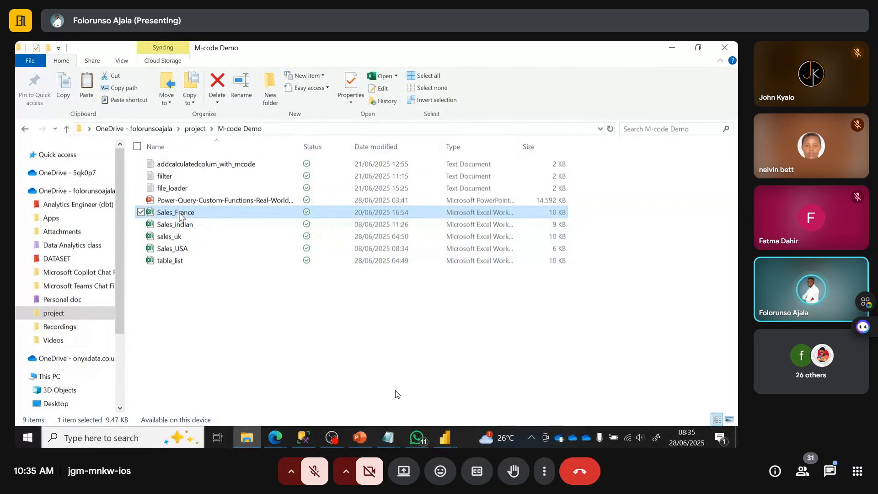
pyautogui.hotkey('ctrl', 'c')
pyautogui.hotkey('ctrl', 'v')
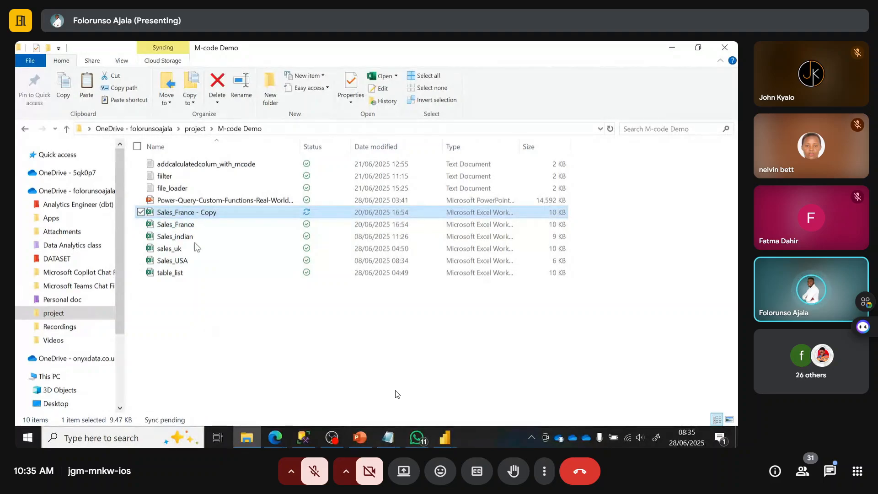
pyautogui.click(240, 100)
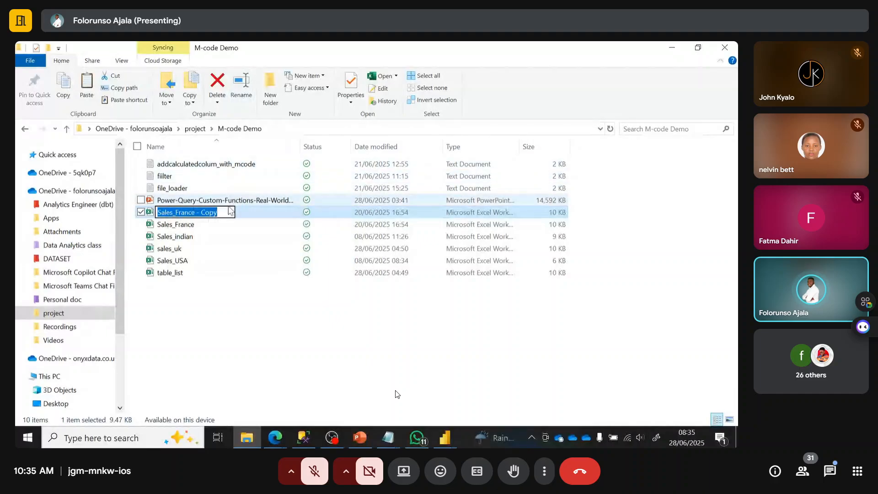
pyautogui.press('BackSpace')
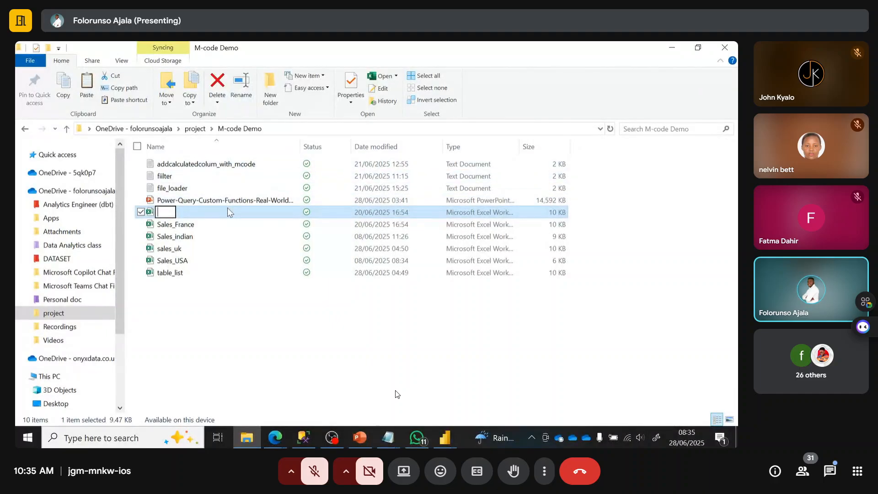
pyautogui.write('kenya')
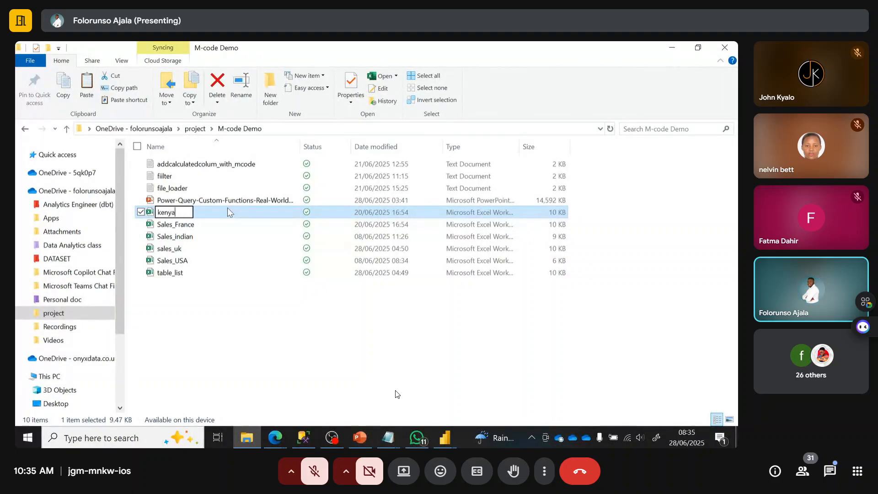
pyautogui.write('_sales')
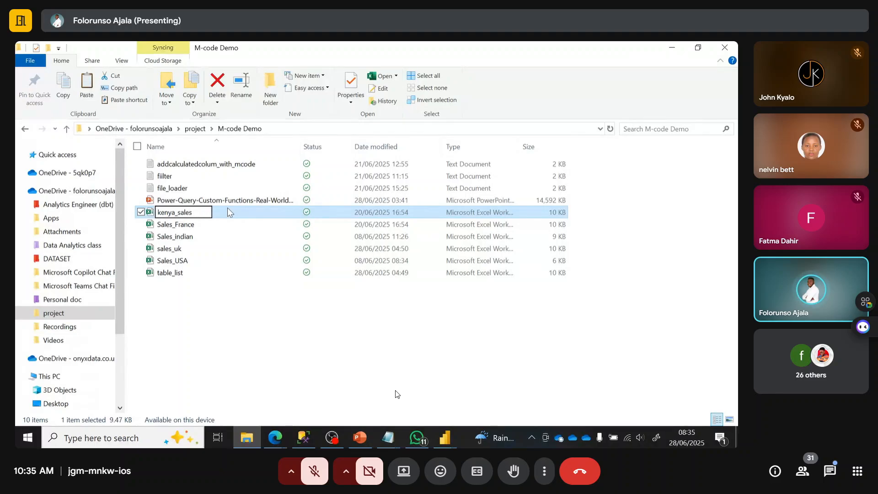
pyautogui.press('Return')
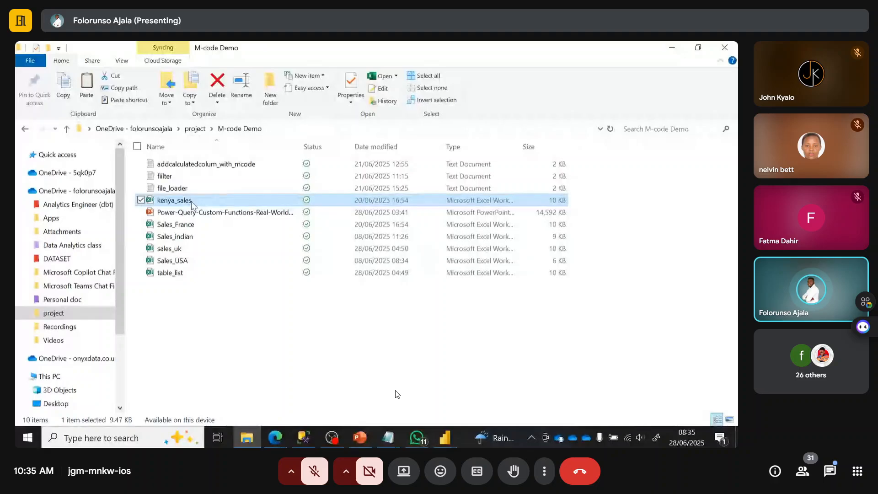
# Step: Open the kenya_sales workbook in Excel and replace the Country values in B2:B9 with kenya
pyautogui.doubleClick(206, 201)
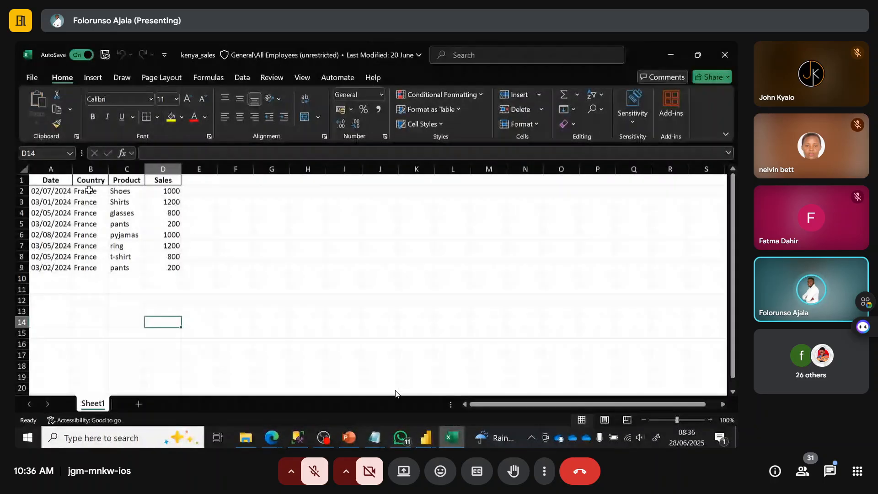
pyautogui.click(88, 189)
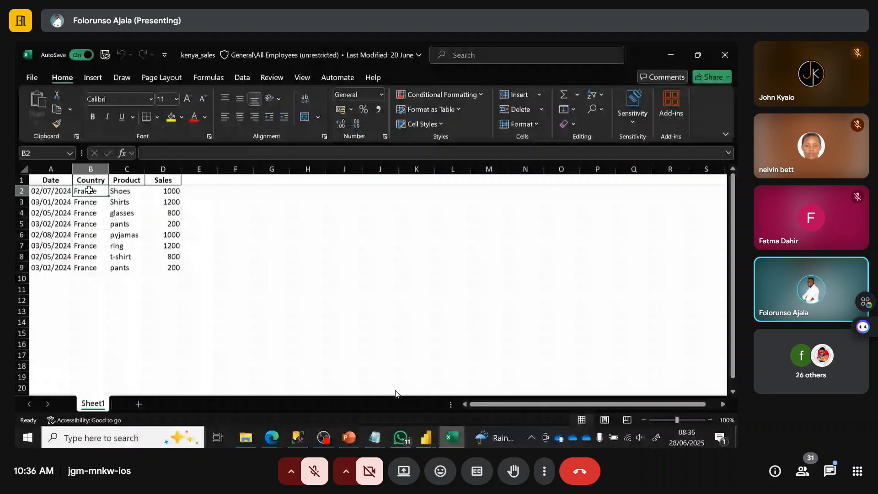
pyautogui.doubleClick(97, 191)
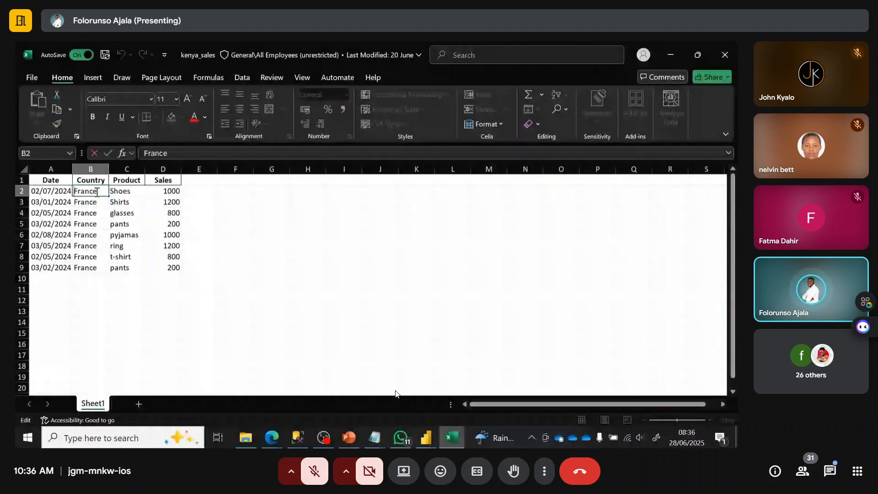
pyautogui.press('BackSpace')
pyautogui.press('BackSpace')
pyautogui.press('BackSpace')
pyautogui.press('BackSpace')
pyautogui.press('BackSpace')
pyautogui.press('BackSpace')
pyautogui.write('kenya')
pyautogui.press('Return')
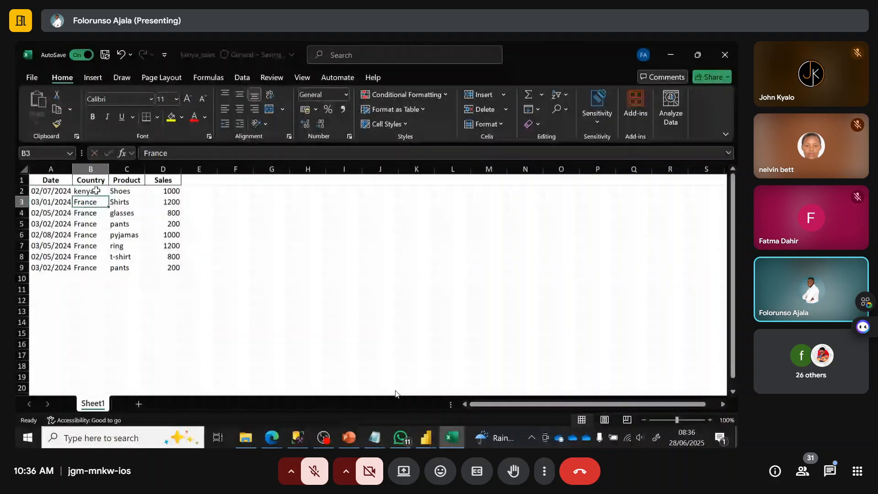
pyautogui.click(96, 191)
pyautogui.moveTo(109, 196); pyautogui.dragTo(109, 272)
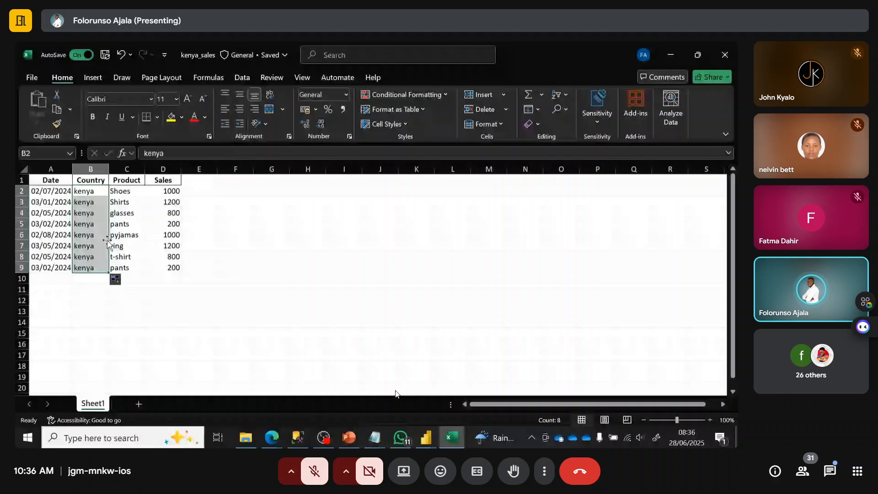
# Step: Enter =RANDBETWEEN(300,1500) in D2 and fill it down the Sales column to D9
pyautogui.moveTo(169, 191)
pyautogui.mouseDown()
pyautogui.moveTo(173, 249)
pyautogui.moveTo(176, 202)
pyautogui.mouseUp()
pyautogui.doubleClick(177, 191)
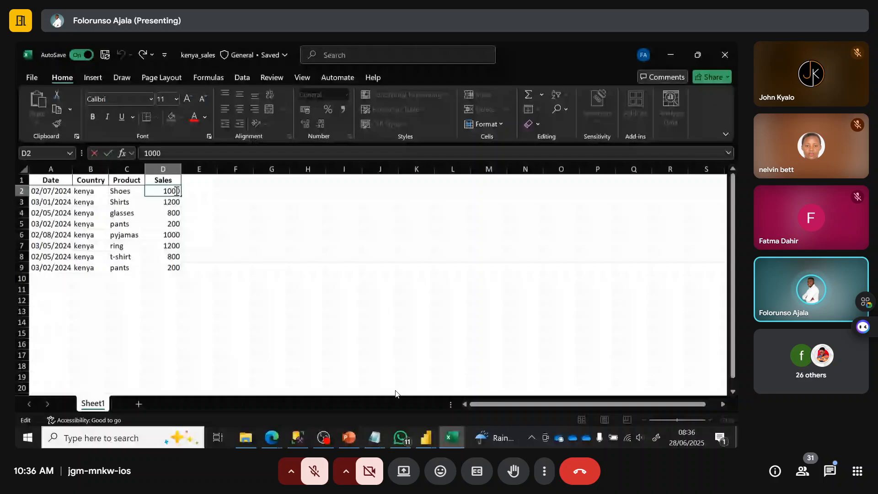
pyautogui.doubleClick(177, 192)
pyautogui.press('BackSpace')
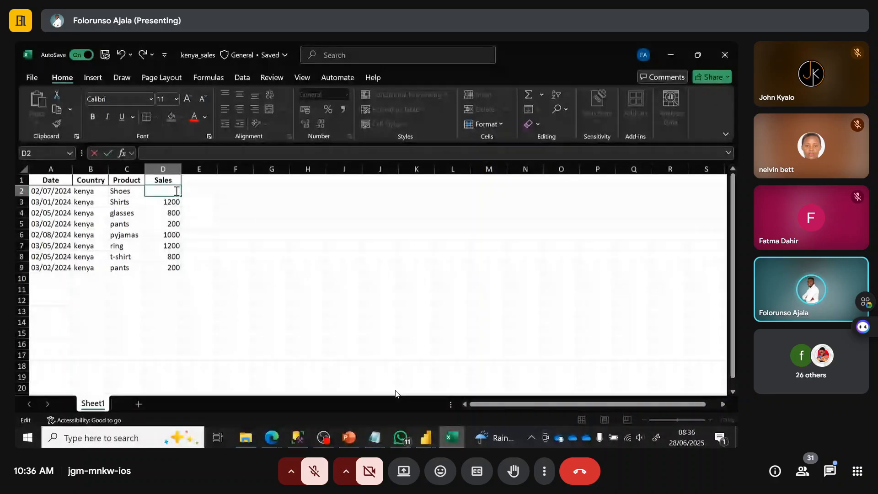
pyautogui.write('=')
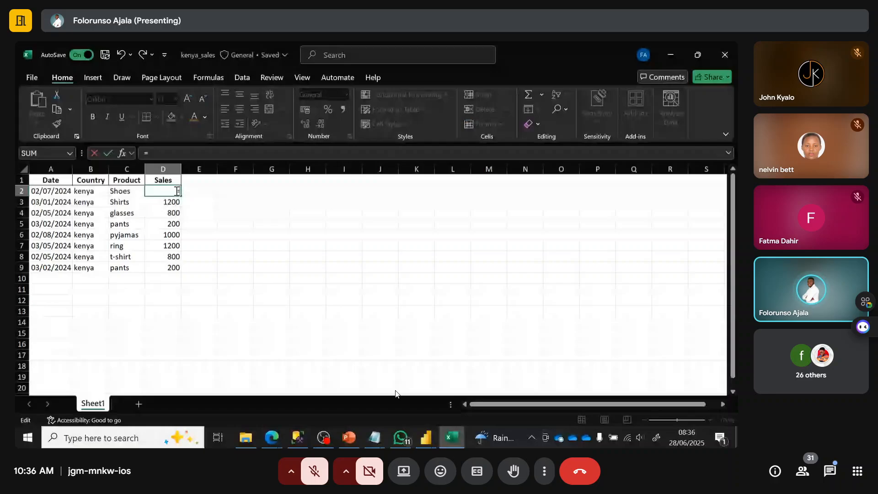
pyautogui.write('ran')
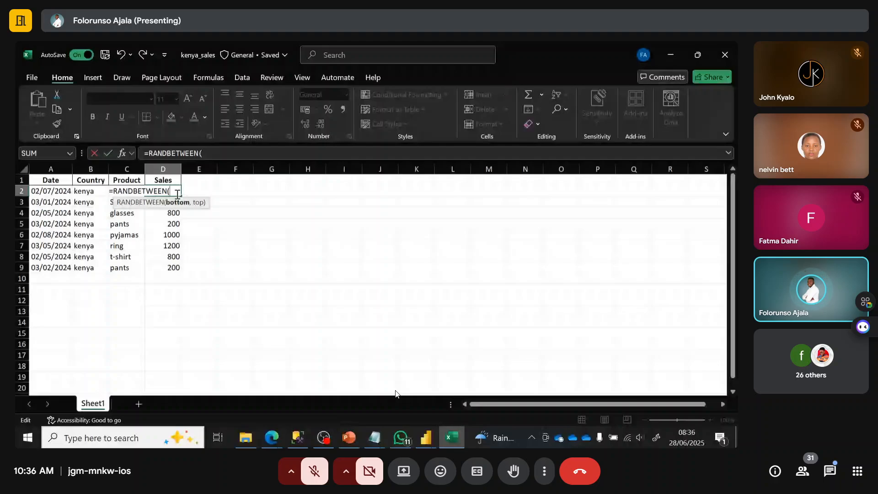
pyautogui.write('300,1500')
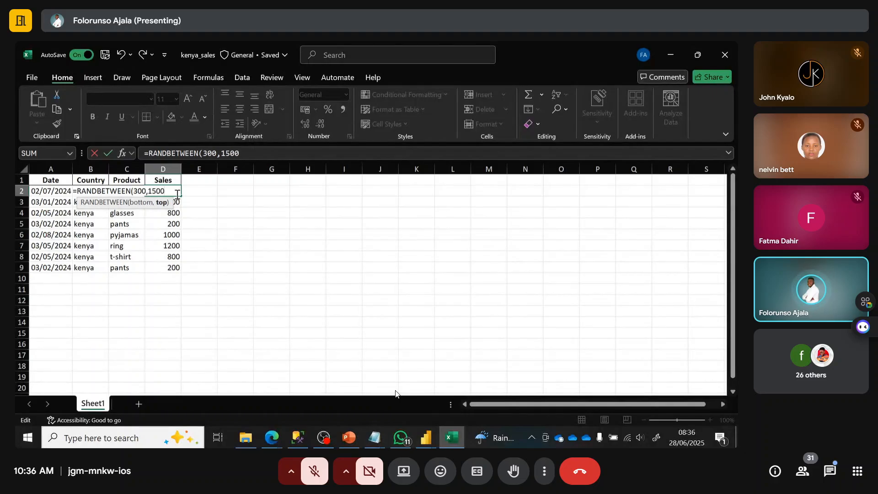
pyautogui.write(')')
pyautogui.press('Return')
pyautogui.press('Up')
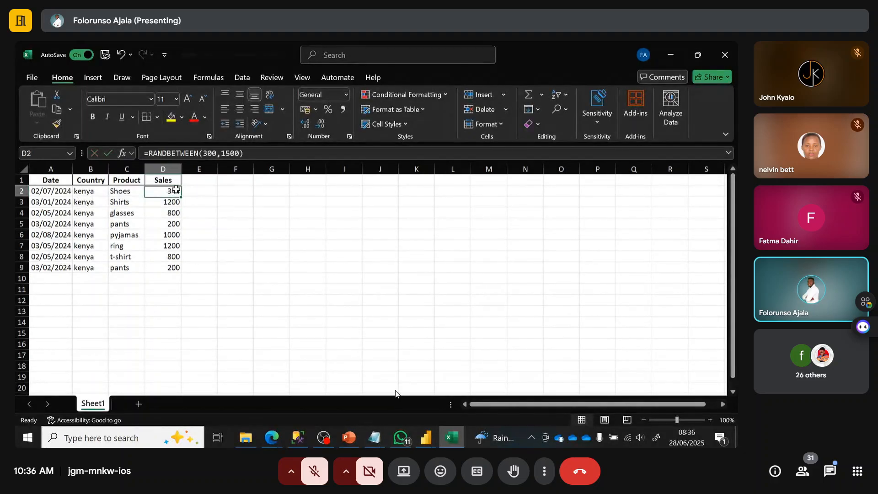
pyautogui.moveTo(182, 195); pyautogui.dragTo(178, 276)
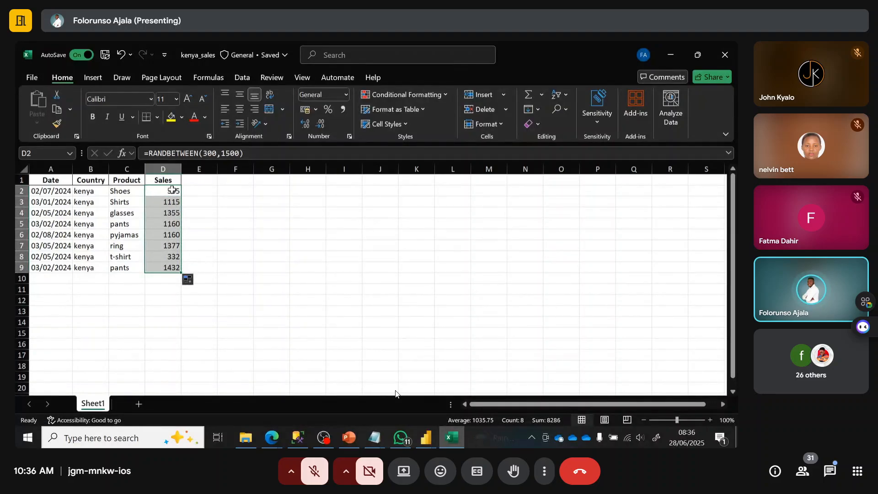
# Step: Convert the Sales formulas in D2:D9 to static values using Paste Special Values, and close the workbook
pyautogui.hotkey('ctrl', 'c')
pyautogui.click(36, 120)
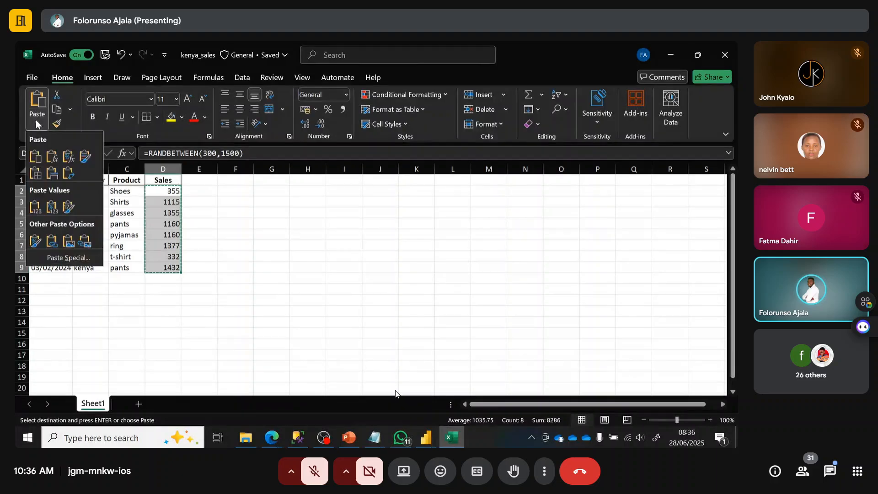
pyautogui.click(57, 257)
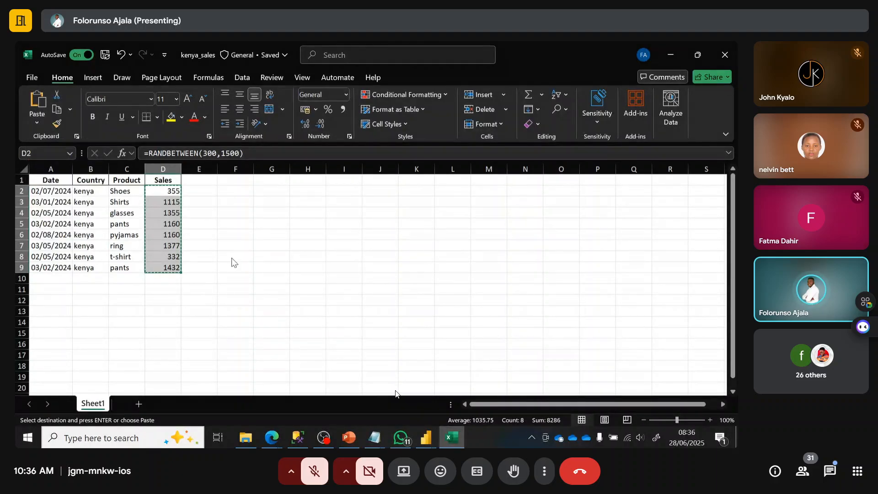
pyautogui.click(348, 212)
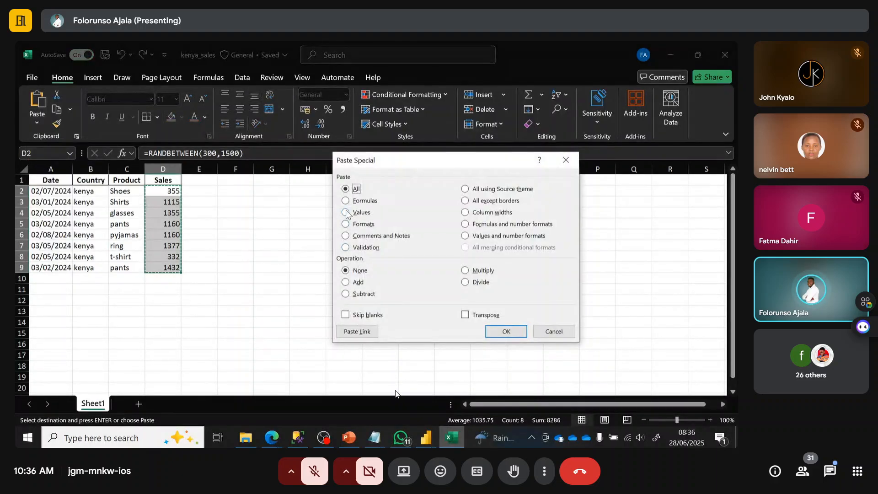
pyautogui.click(506, 332)
pyautogui.click(271, 278)
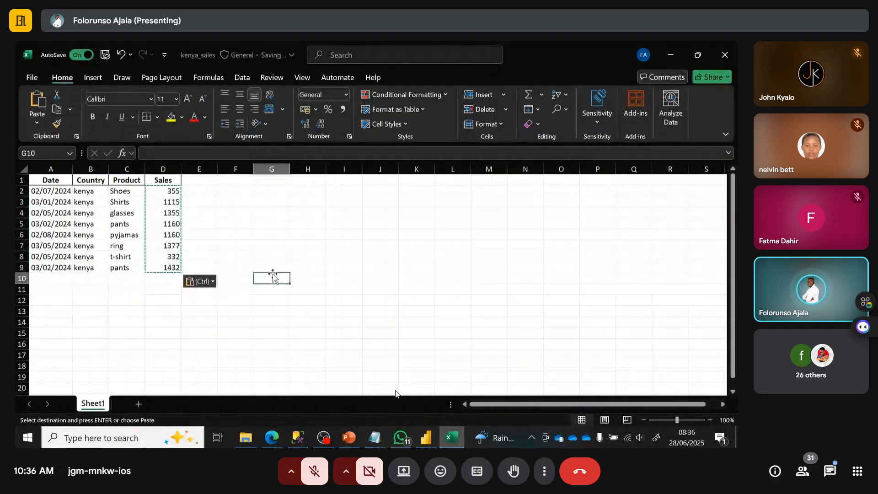
pyautogui.click(88, 206)
pyautogui.click(162, 212)
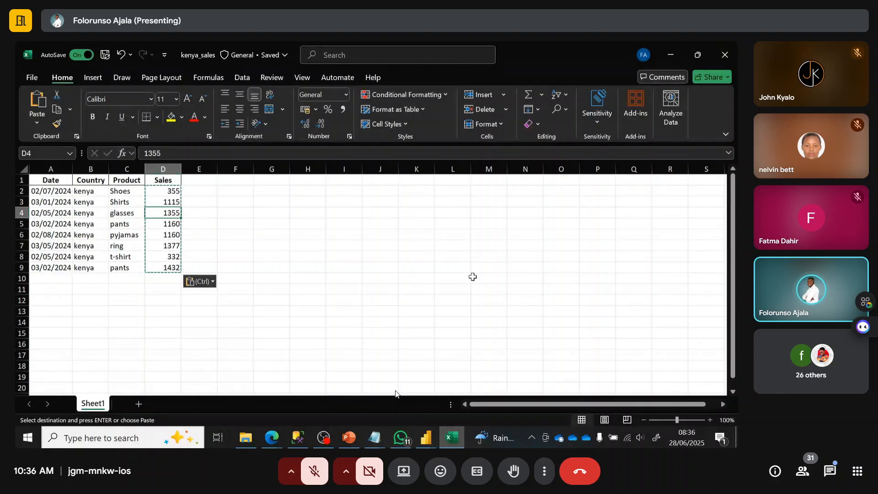
pyautogui.press('Escape')
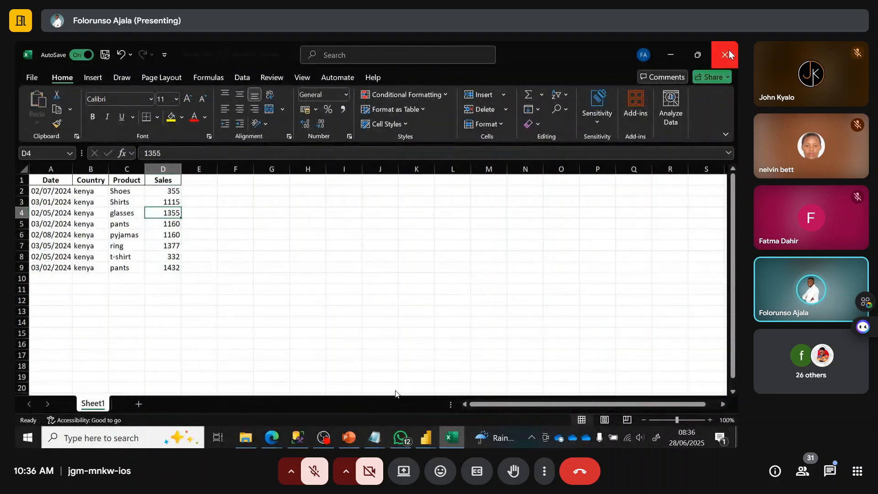
pyautogui.click(726, 55)
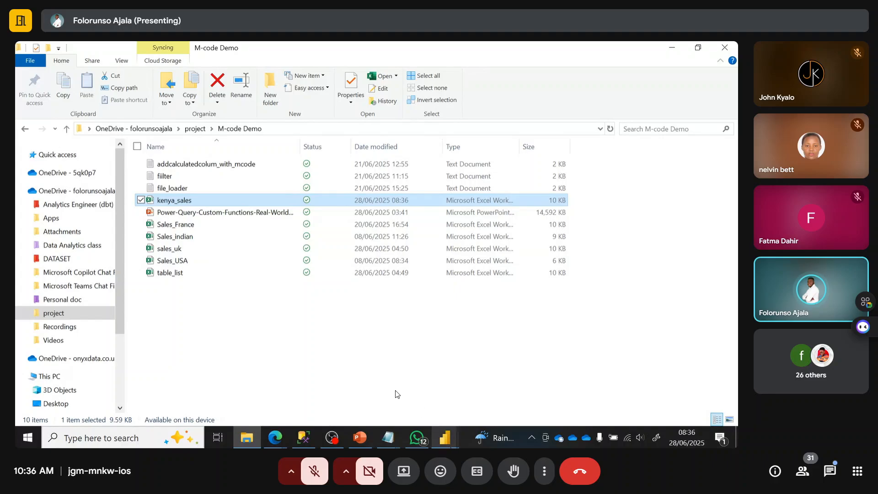
# Step: Switch to the Power Query Editor, refresh the Sheet1 query's preview and check the distinct Country values
pyautogui.moveTo(445, 438)
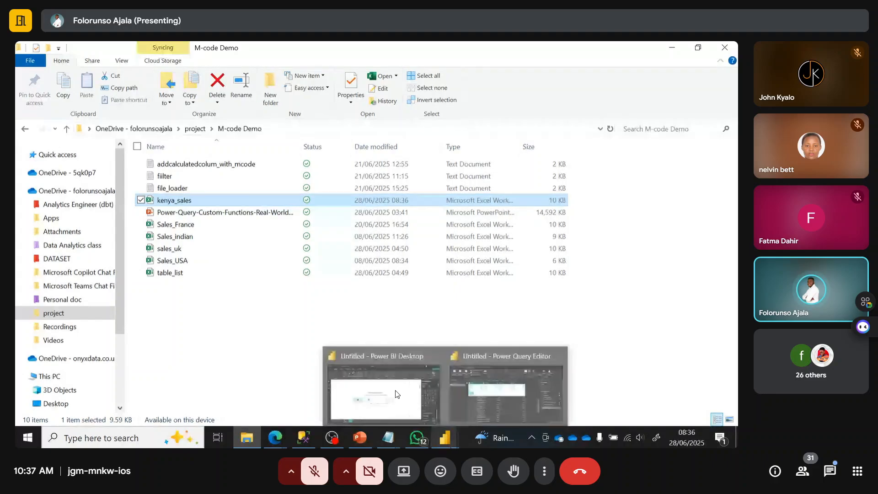
pyautogui.click(493, 394)
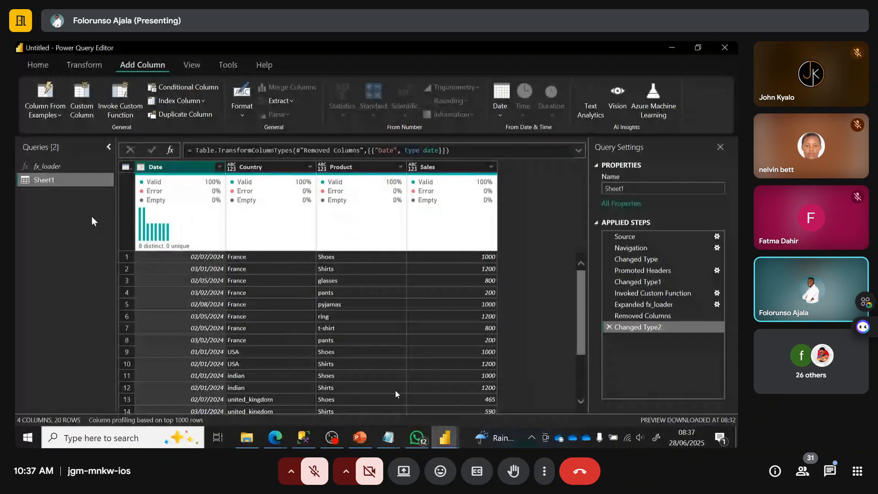
pyautogui.click(310, 166)
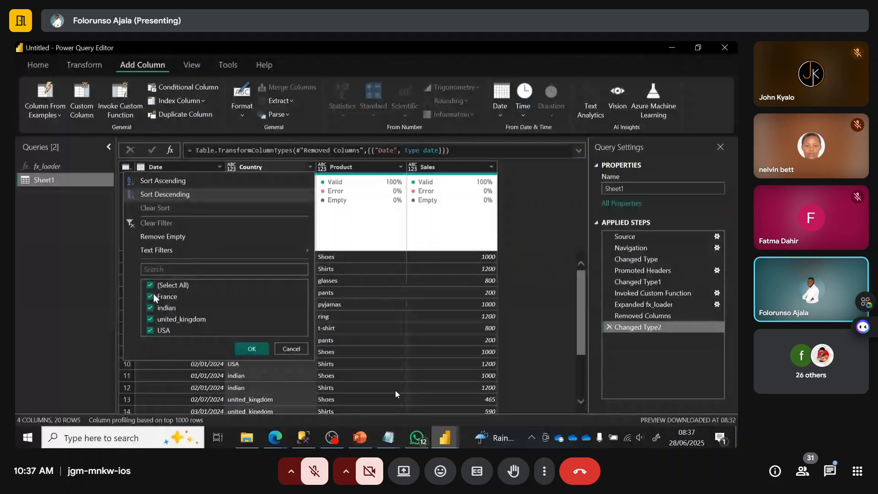
pyautogui.click(42, 66)
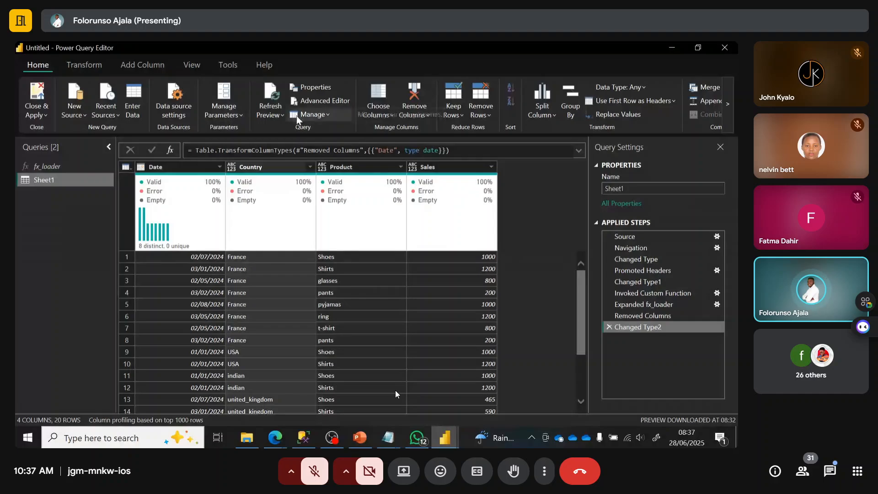
pyautogui.click(275, 94)
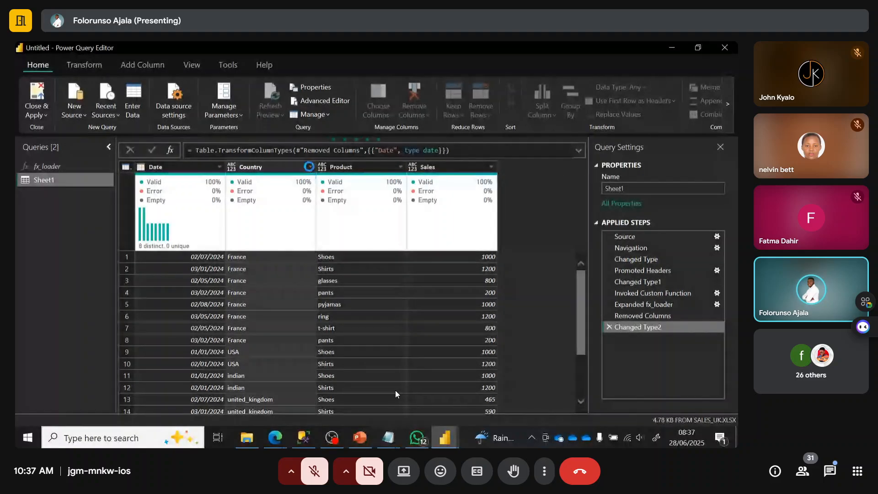
pyautogui.click(310, 168)
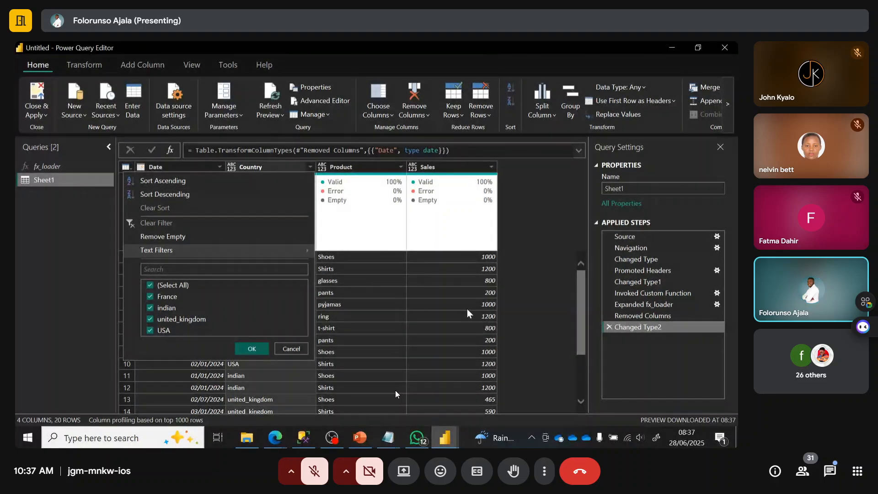
pyautogui.click(512, 271)
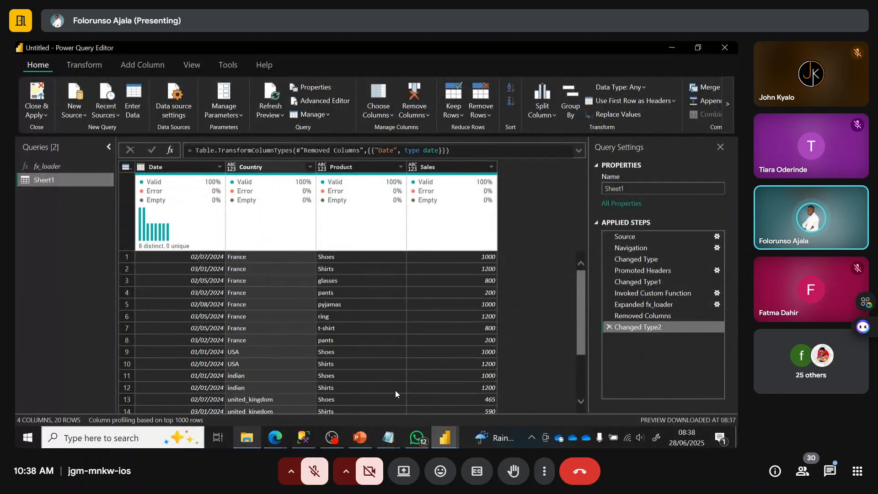
# Step: Open the table_list workbook from the M-code Demo folder, add the copied file name kenya_sales in A6, and close the workbook
pyautogui.click(240, 414)
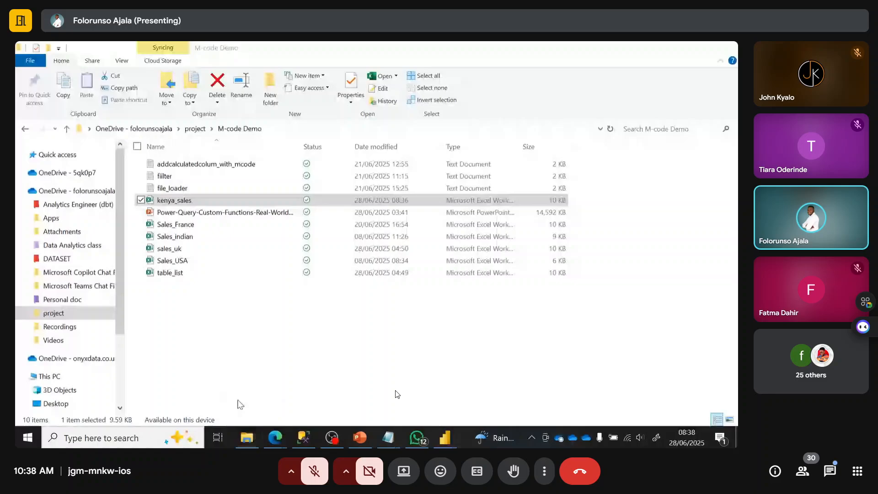
pyautogui.doubleClick(169, 273)
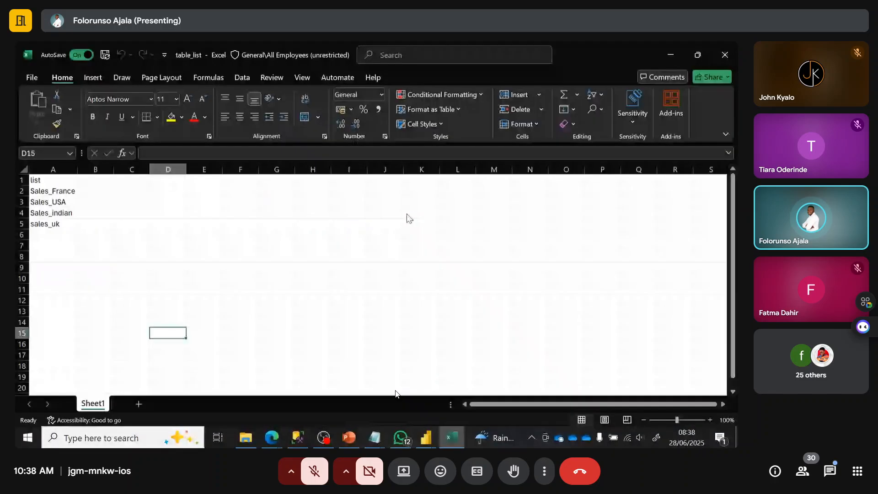
pyautogui.click(256, 440)
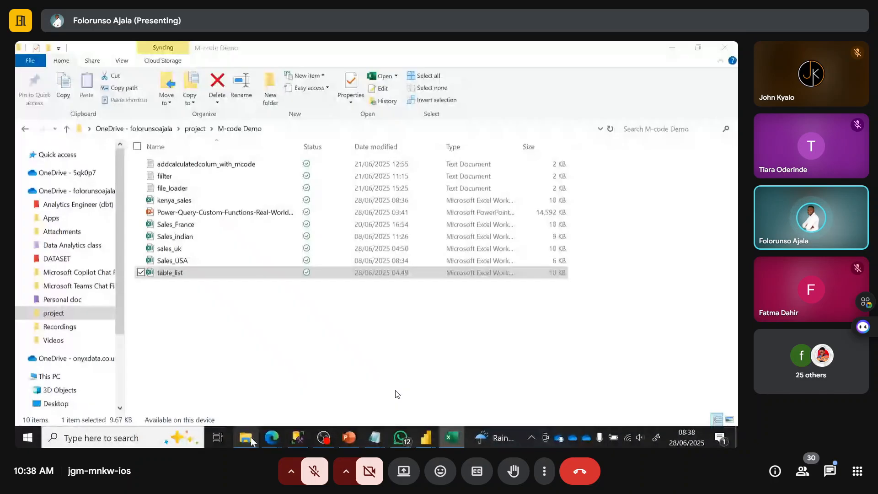
pyautogui.click(185, 202)
pyautogui.click(241, 87)
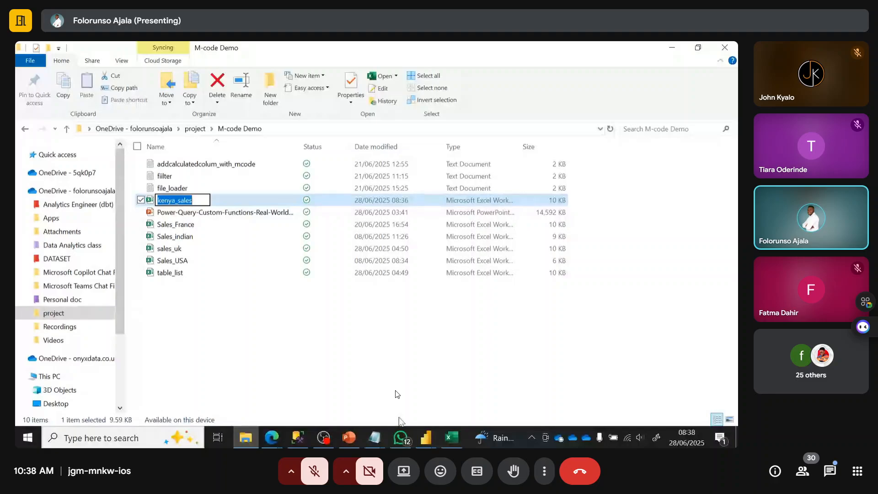
pyautogui.click(461, 437)
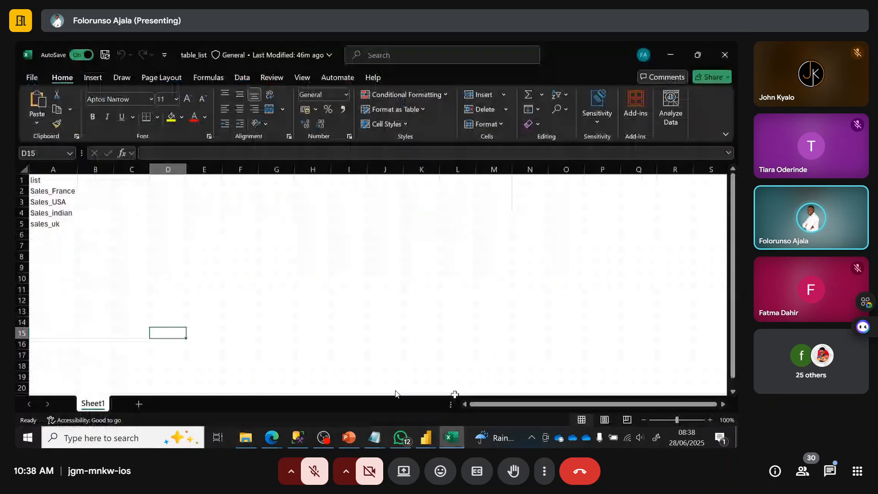
pyautogui.click(45, 235)
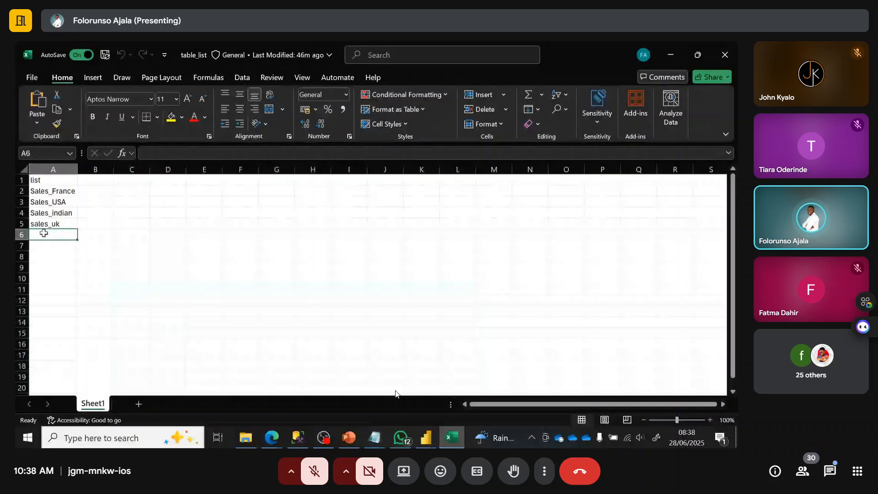
pyautogui.hotkey('ctrl', 'v')
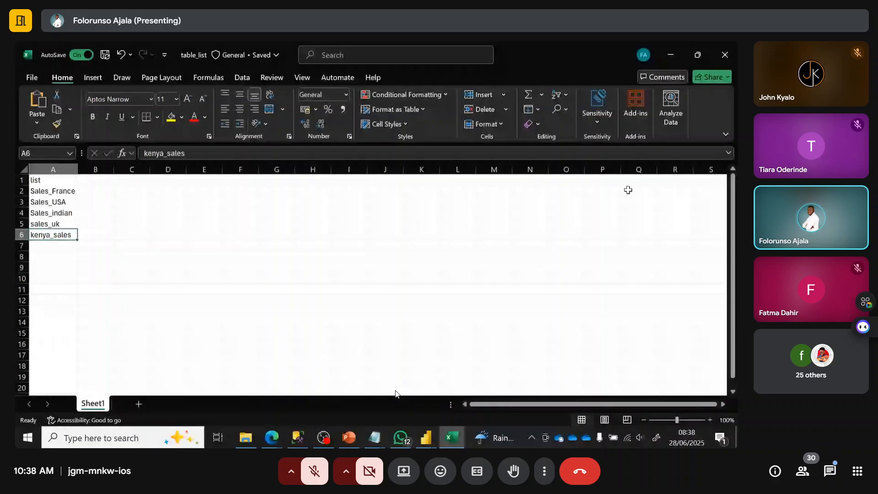
pyautogui.click(724, 54)
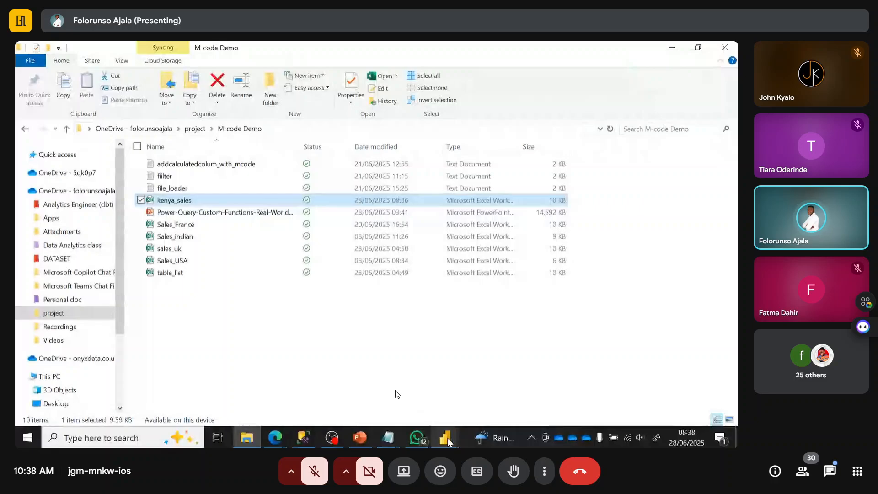
# Step: Switch to the Power Query Editor, refresh the Sheet1 preview, and apply the Country filter with all values selected to review the kenya rows
pyautogui.moveTo(447, 439)
pyautogui.click(534, 388)
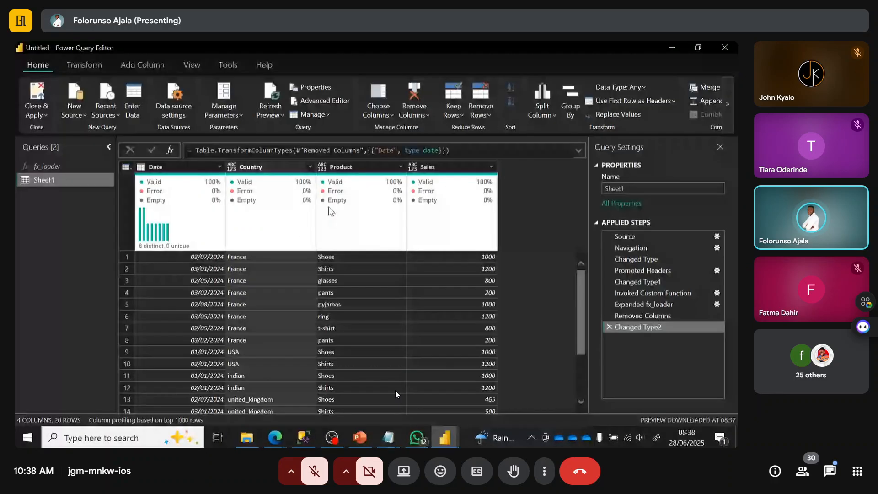
pyautogui.click(310, 167)
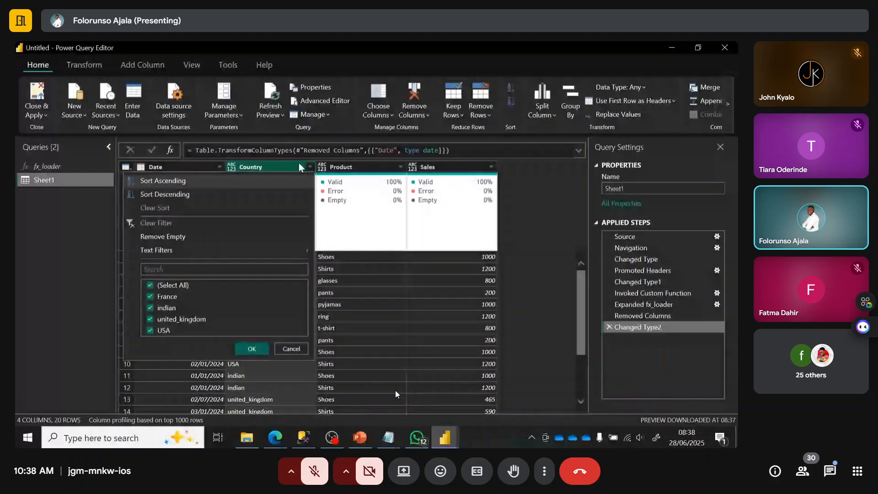
pyautogui.click(277, 98)
pyautogui.click(276, 96)
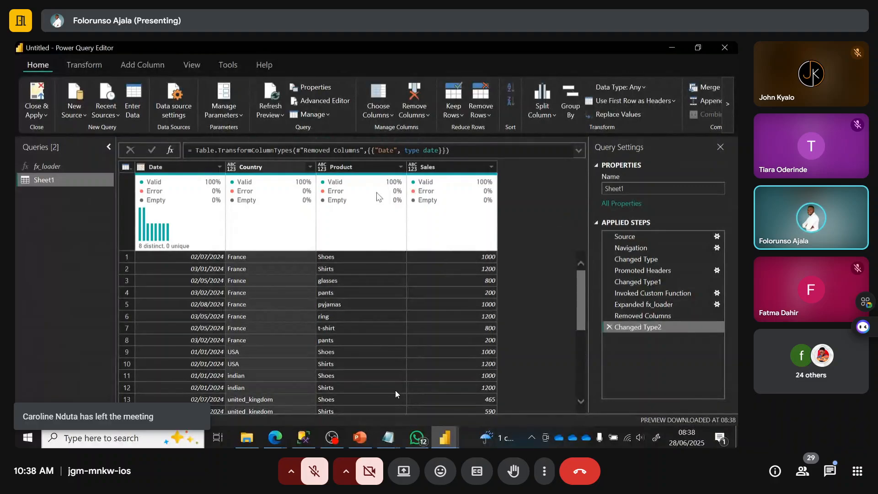
pyautogui.click(311, 167)
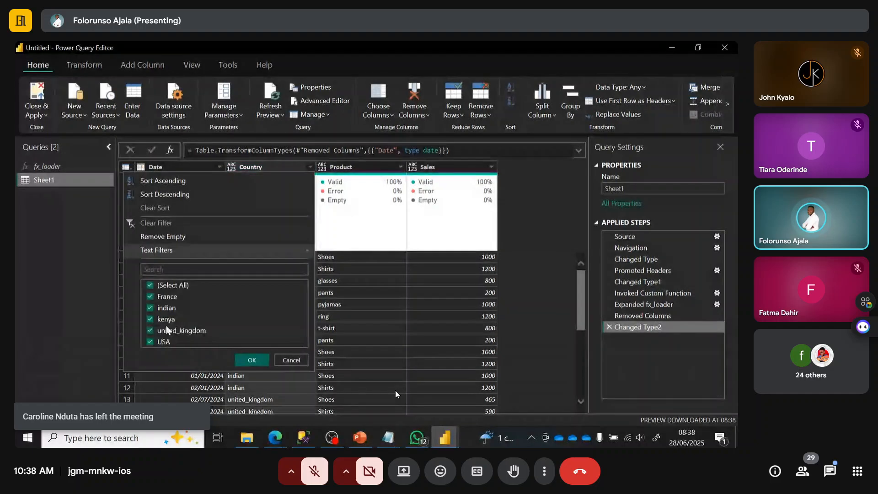
pyautogui.click(251, 360)
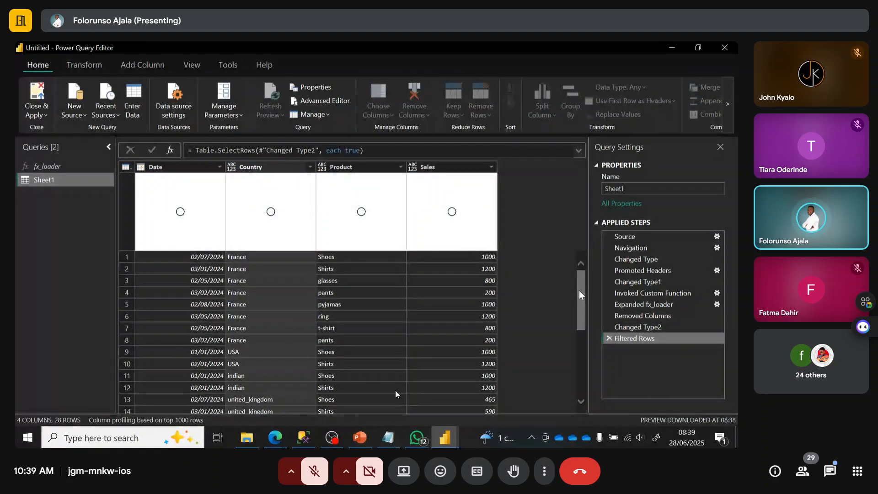
pyautogui.moveTo(579, 290); pyautogui.dragTo(577, 403)
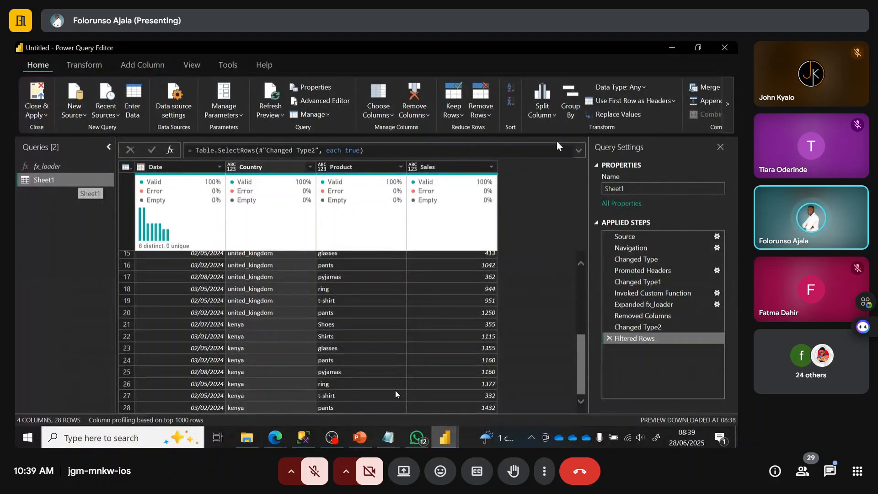
# Step: Rename the Sheet1 query as all_sales
pyautogui.click(637, 189)
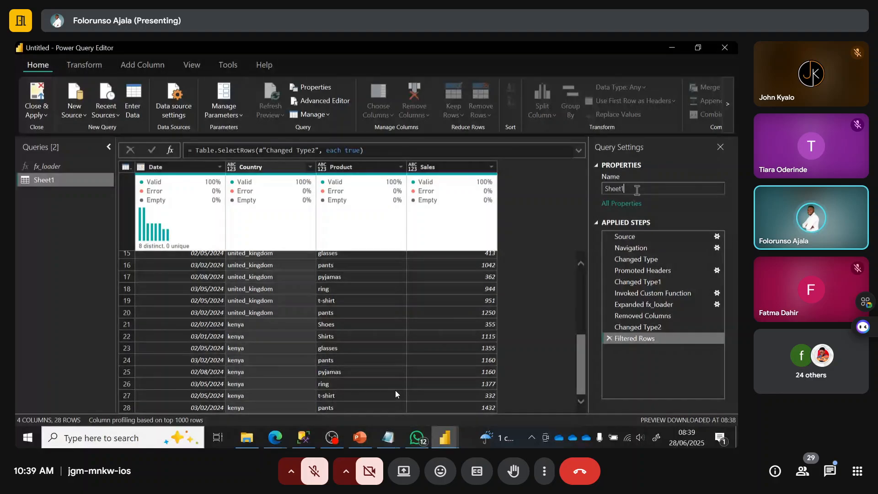
pyautogui.press('BackSpace')
pyautogui.press('BackSpace')
pyautogui.press('BackSpace')
pyautogui.press('BackSpace')
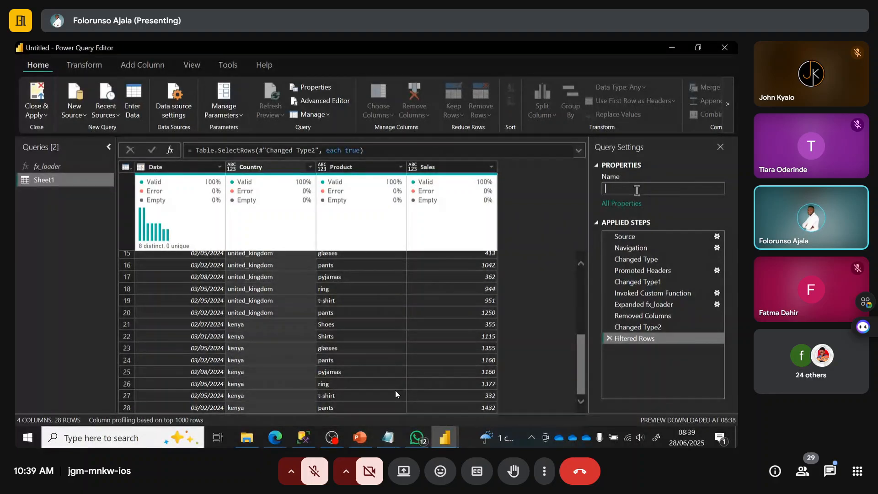
pyautogui.write('a')
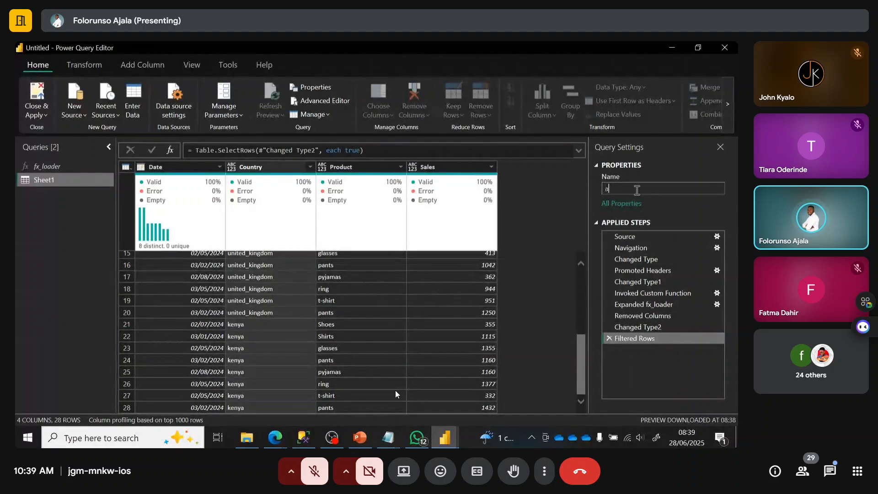
pyautogui.write('ll+')
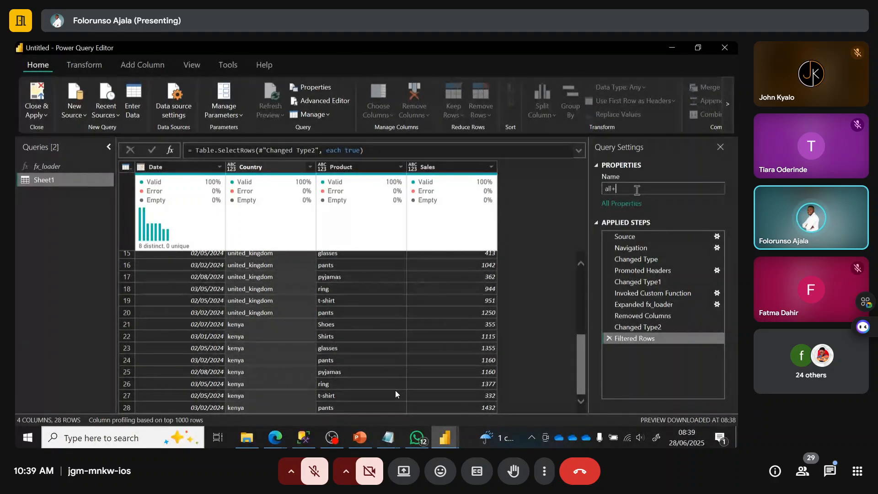
pyautogui.press('BackSpace')
pyautogui.write('_sales')
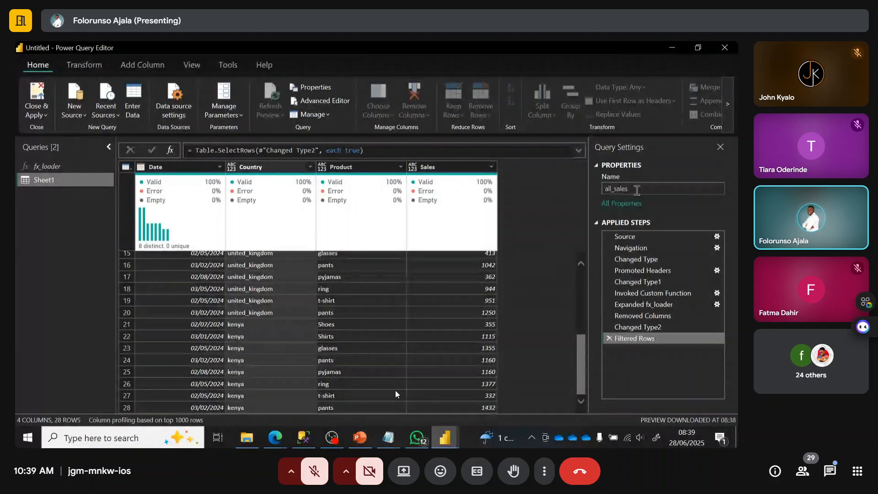
pyautogui.press('Return')
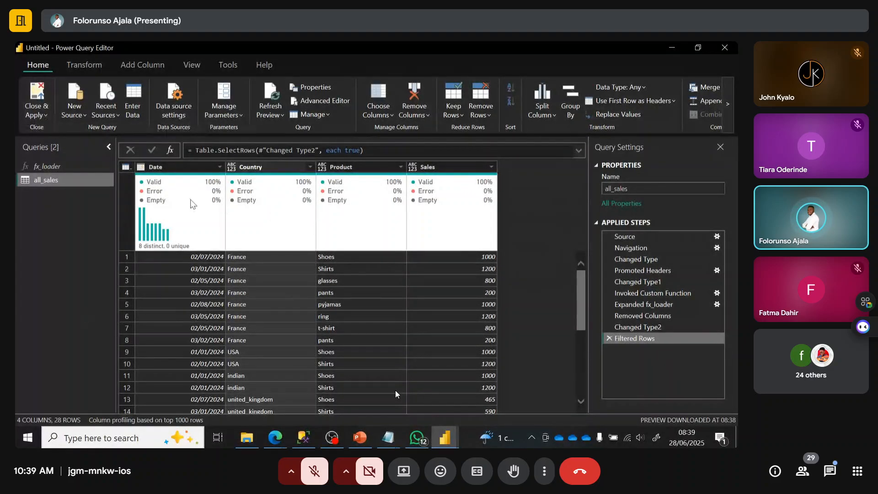
# Step: Close the Power Query Editor, apply the pending query changes to load the data, and expand the all_sales table's fields
pyautogui.click(45, 113)
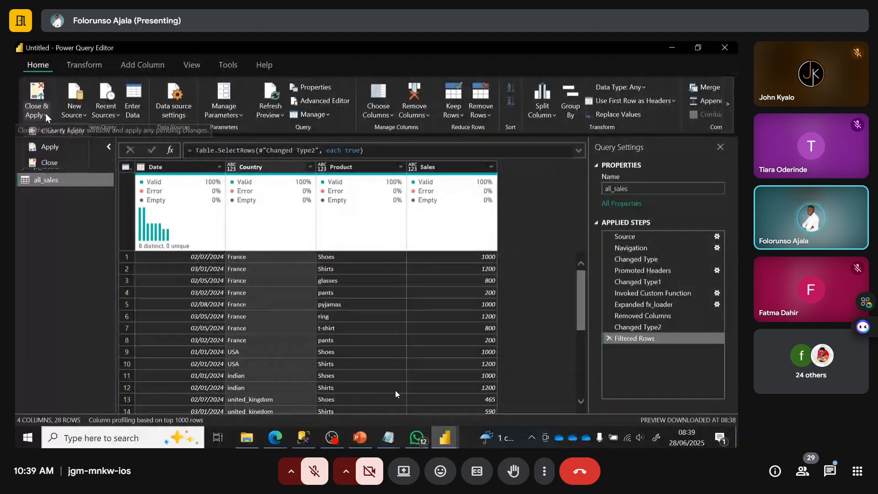
pyautogui.click(63, 129)
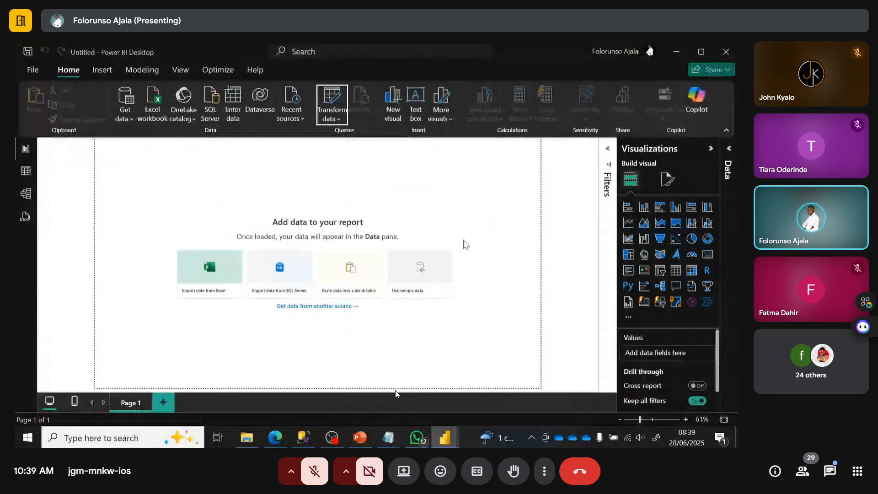
pyautogui.click(730, 150)
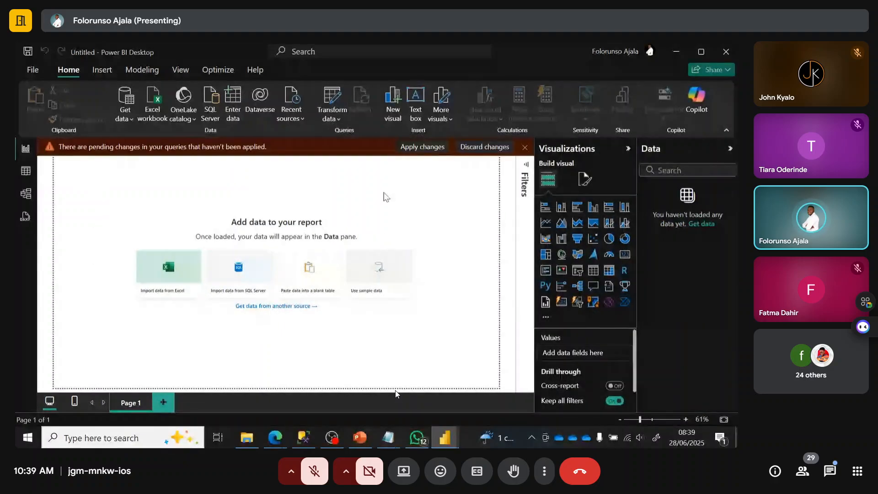
pyautogui.click(422, 147)
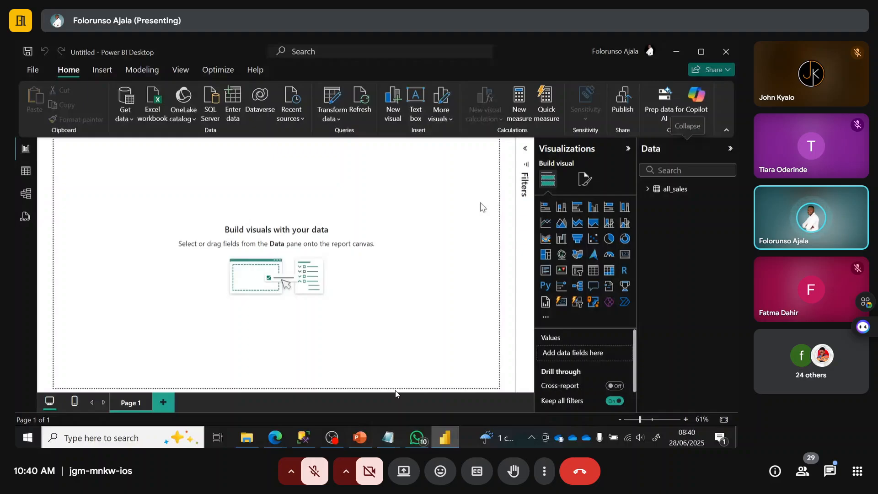
pyautogui.click(647, 189)
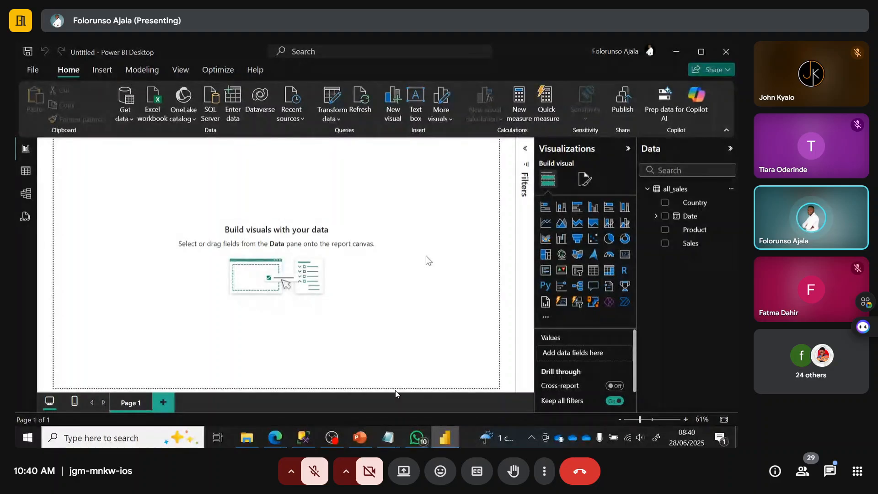
# Step: Delete only the Sales_USA workbook from the M-code Demo folder in File Explorer
pyautogui.click(247, 438)
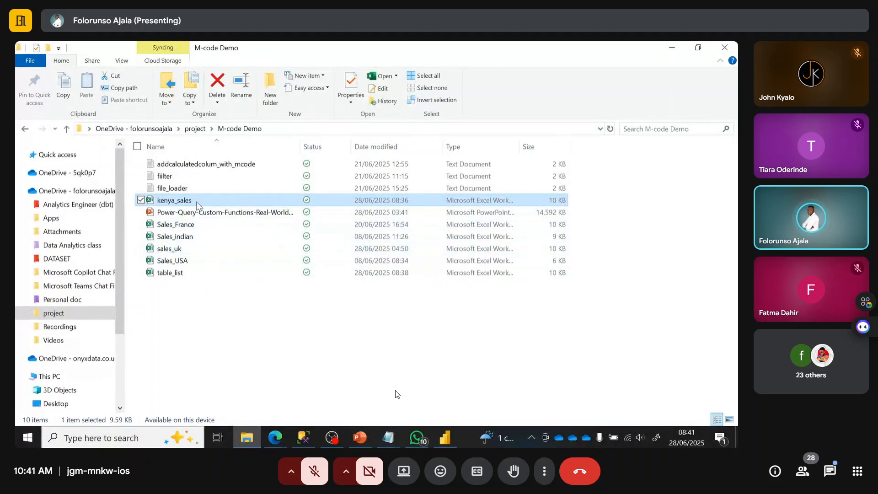
pyautogui.click(141, 262)
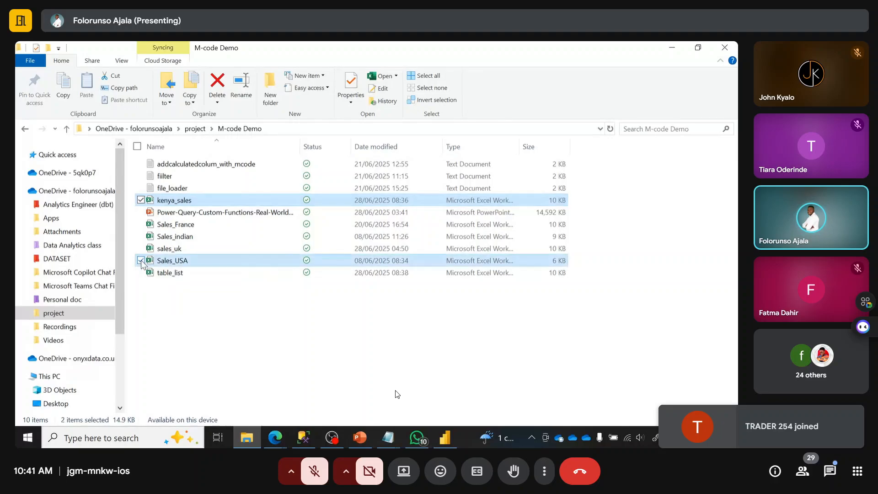
pyautogui.click(142, 201)
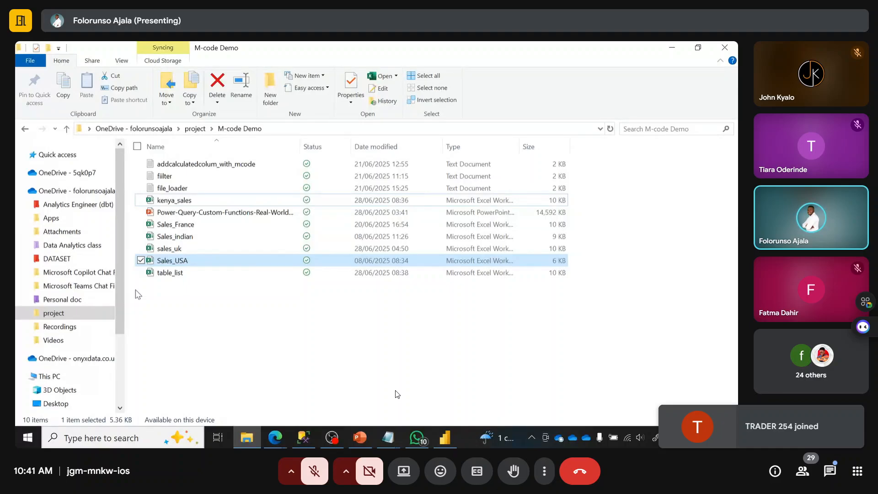
pyautogui.press('Delete')
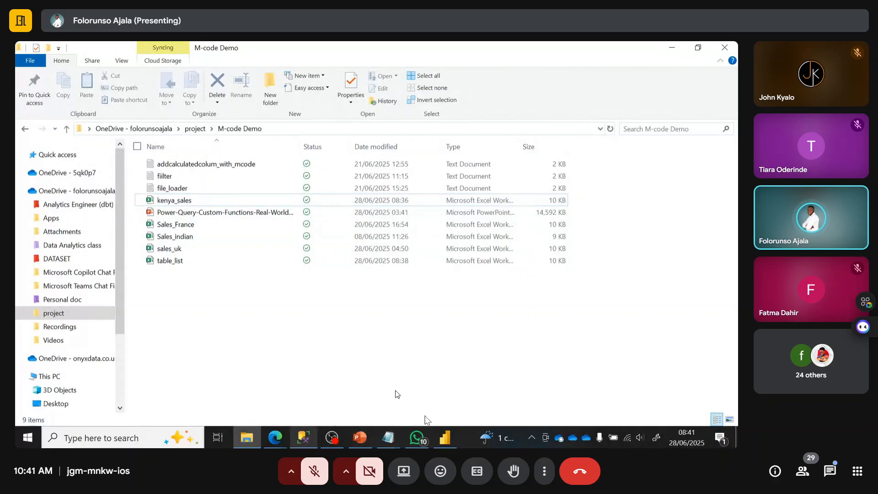
# Step: Switch to Power BI Desktop, refresh the report data, and dismiss the refresh dialog
pyautogui.click(447, 434)
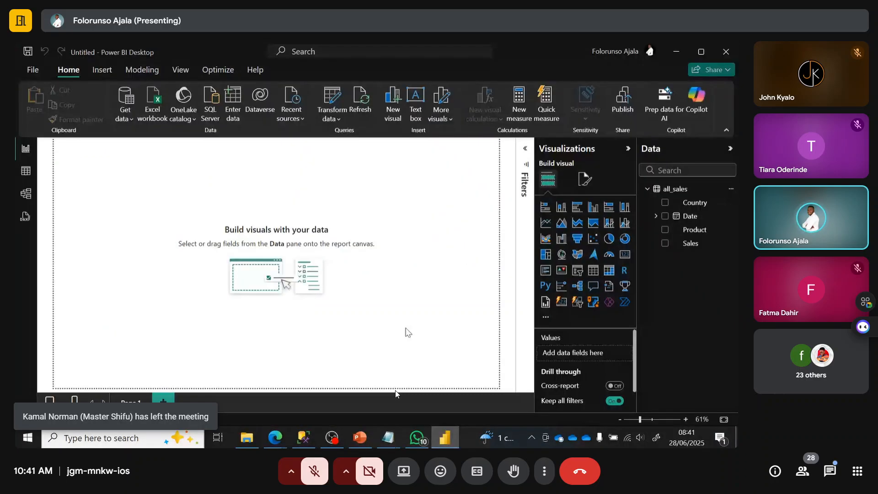
pyautogui.click(362, 104)
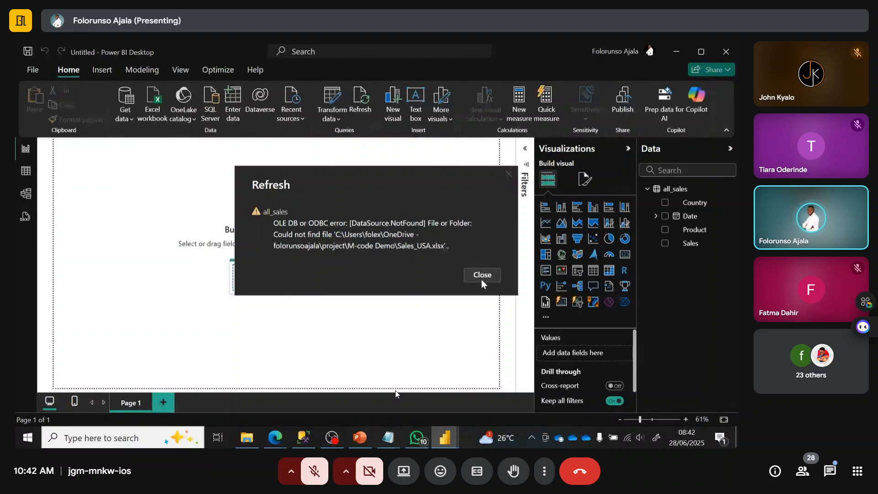
pyautogui.click(510, 174)
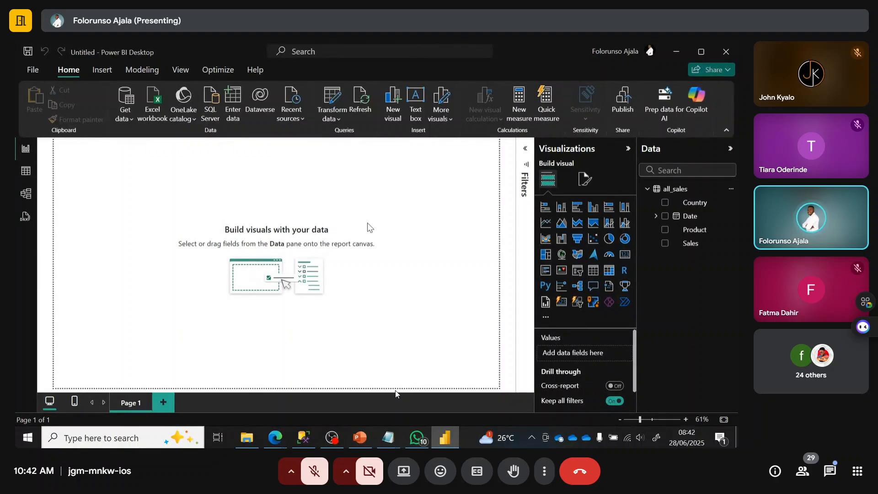
# Step: Reopen the Power Query Editor, and copy the complete Error Handling version of the function from the file_loader Notepad file
pyautogui.click(339, 120)
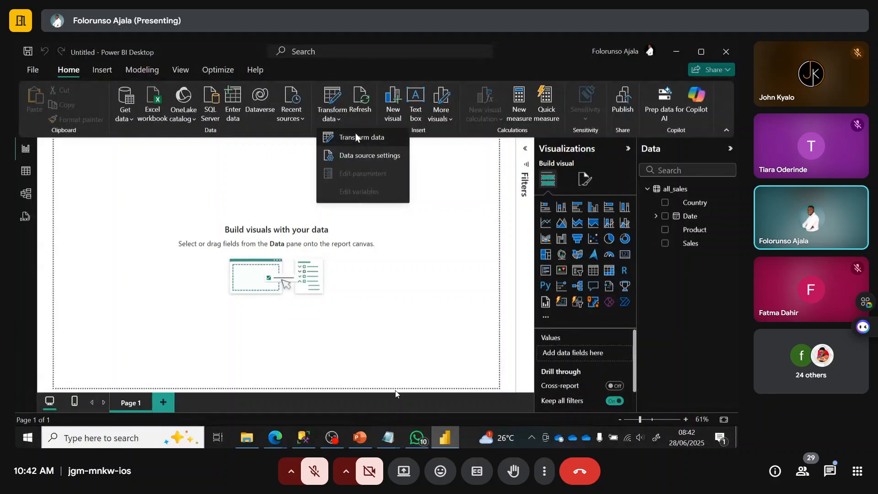
pyautogui.click(356, 137)
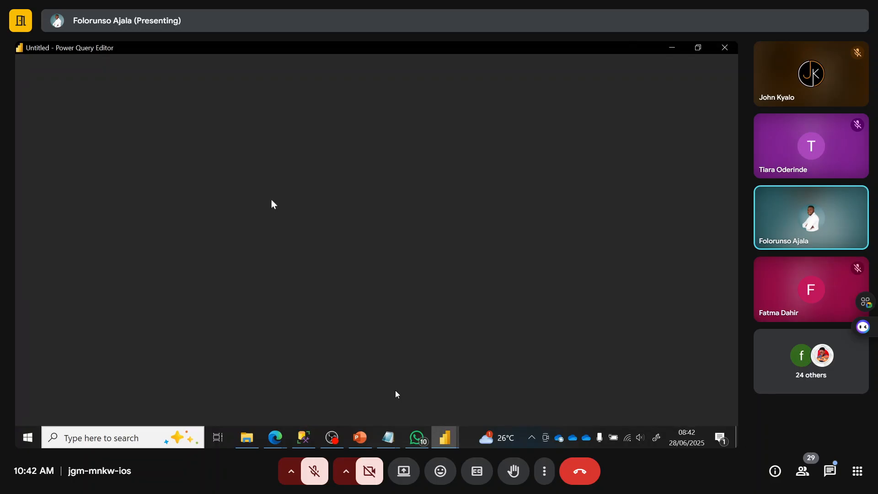
pyautogui.click(387, 438)
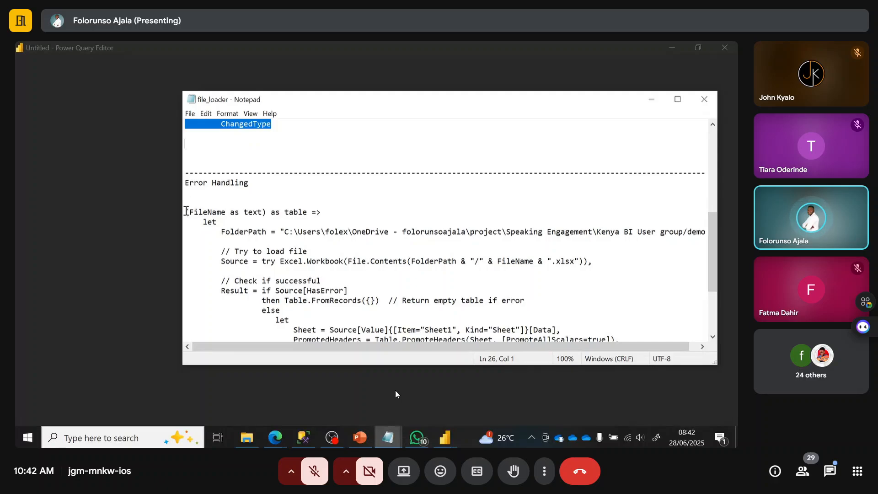
pyautogui.moveTo(185, 212); pyautogui.dragTo(282, 330)
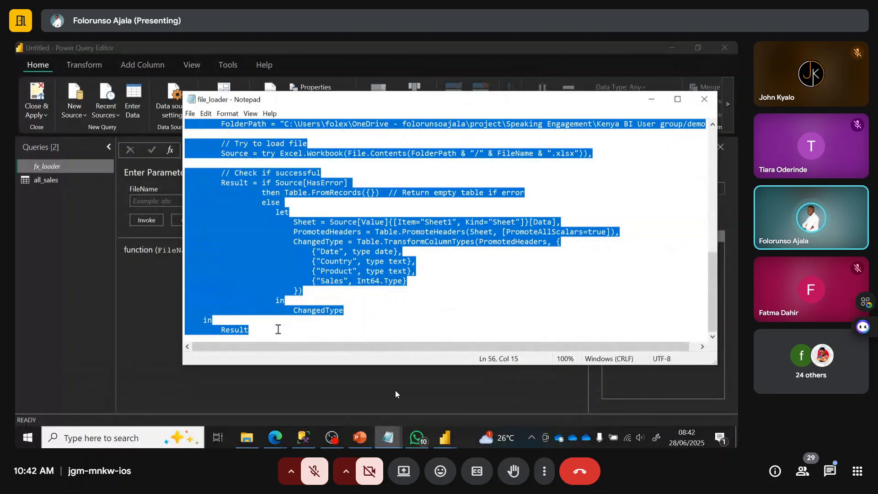
# Step: Paste the copied error-handling function a few lines below the existing code in fx_loader's Advanced Editor
pyautogui.click(142, 312)
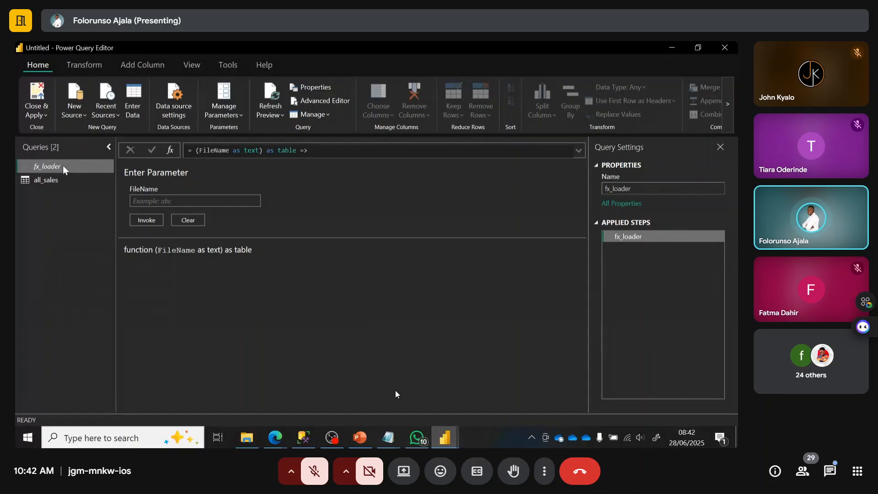
pyautogui.click(331, 96)
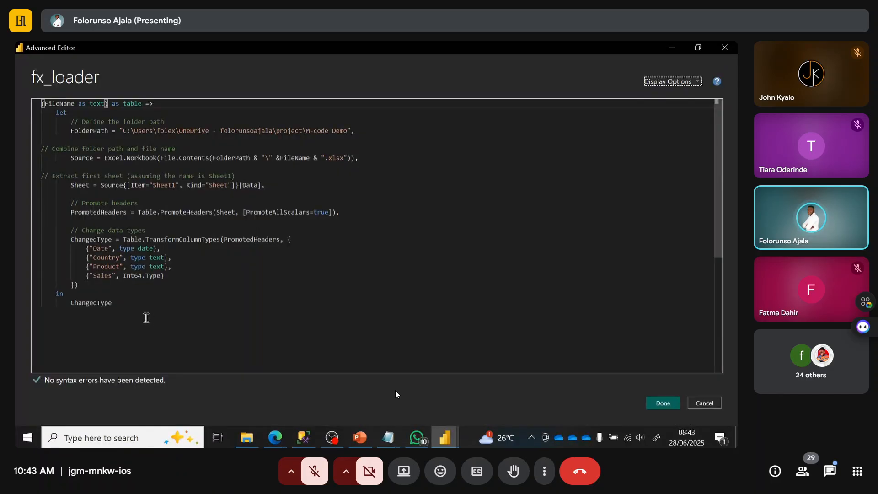
pyautogui.press('Return')
pyautogui.press('Return')
pyautogui.press('Return')
pyautogui.press('Return')
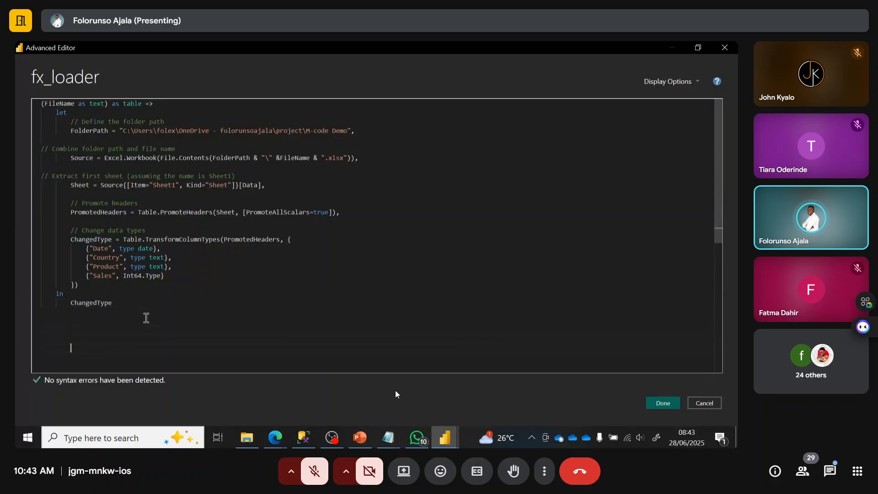
pyautogui.hotkey('ctrl', 'v')
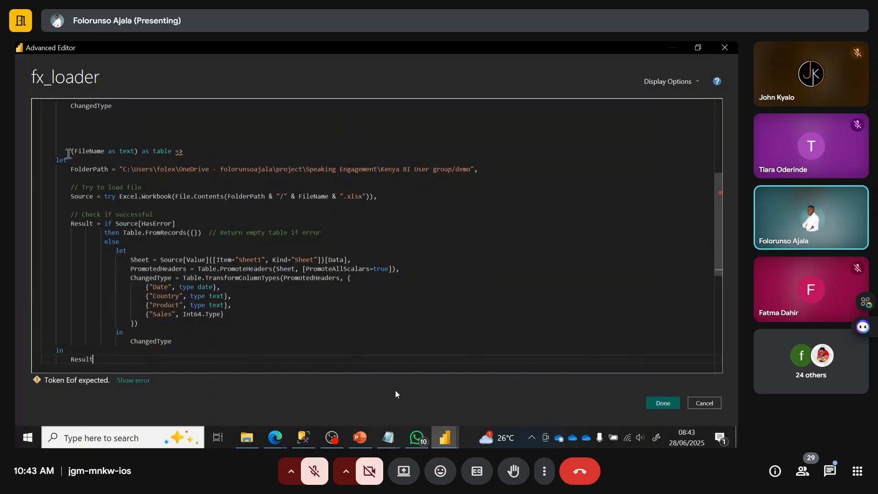
# Step: Copy the M-code Demo folder path from the original FolderPath line and return to the pasted function's FolderPath line
pyautogui.moveTo(69, 150); pyautogui.dragTo(105, 151)
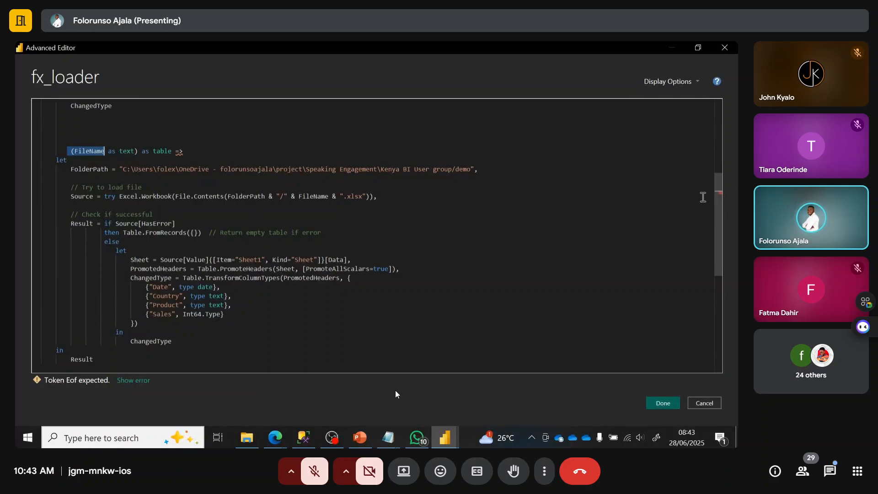
pyautogui.scroll(6, 712, 204)
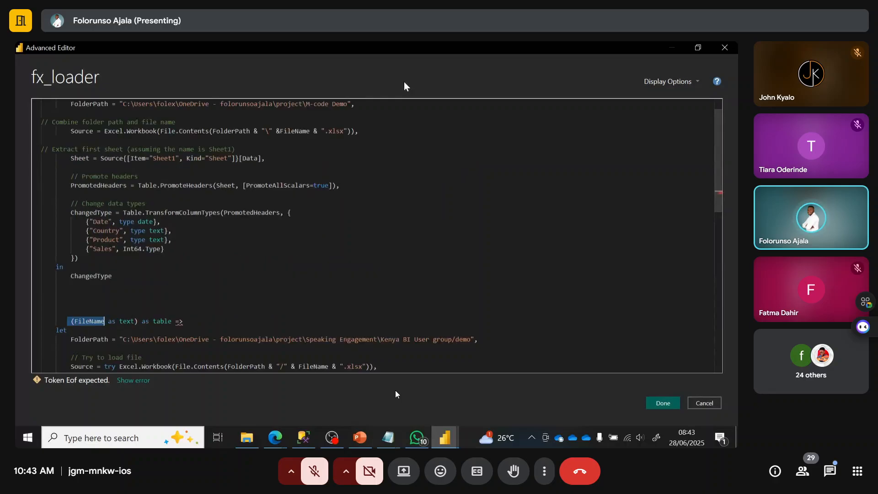
pyautogui.moveTo(348, 104); pyautogui.dragTo(224, 100)
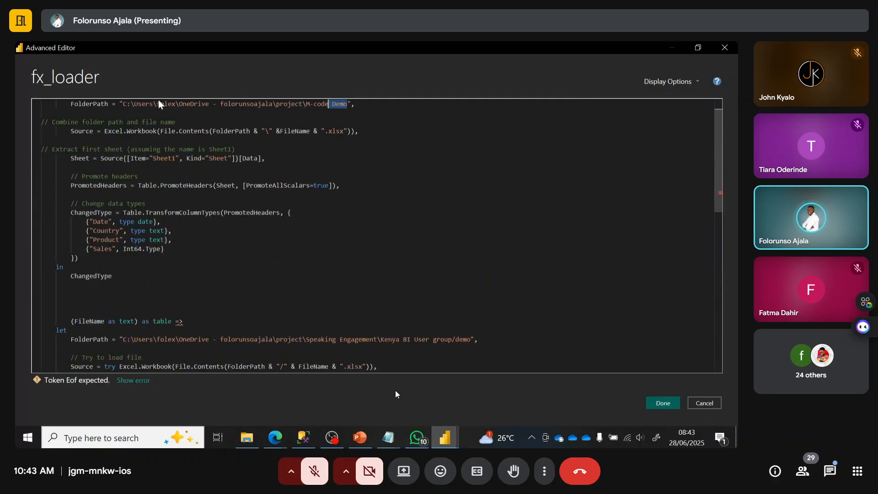
pyautogui.moveTo(159, 104); pyautogui.dragTo(123, 132)
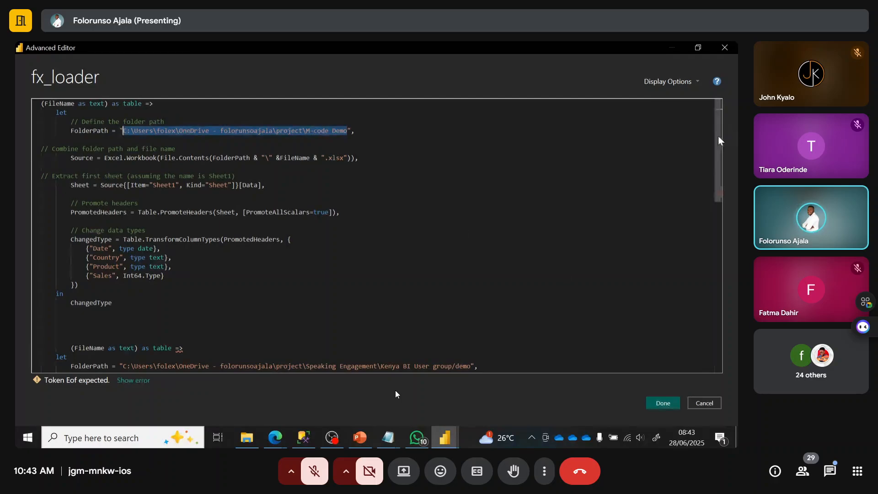
pyautogui.moveTo(719, 137); pyautogui.dragTo(720, 227)
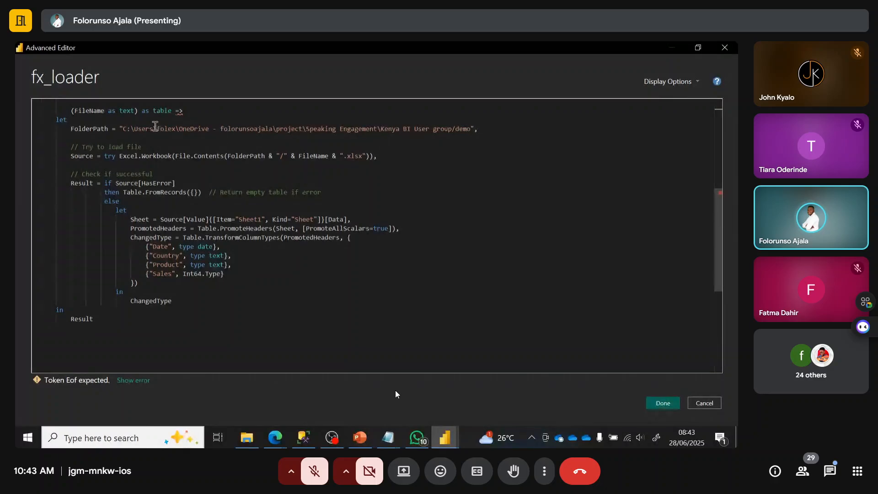
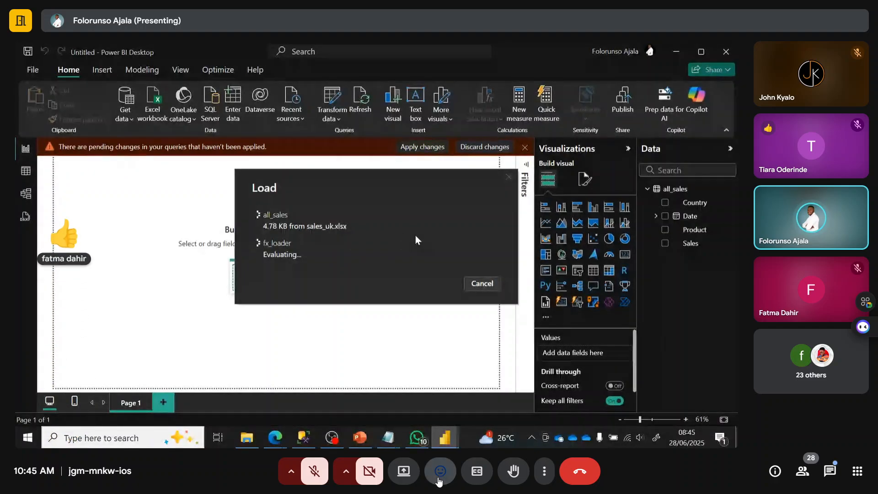
# Step: Send a thumbs-up reaction in the Google Meet call and close the reactions
pyautogui.click(440, 472)
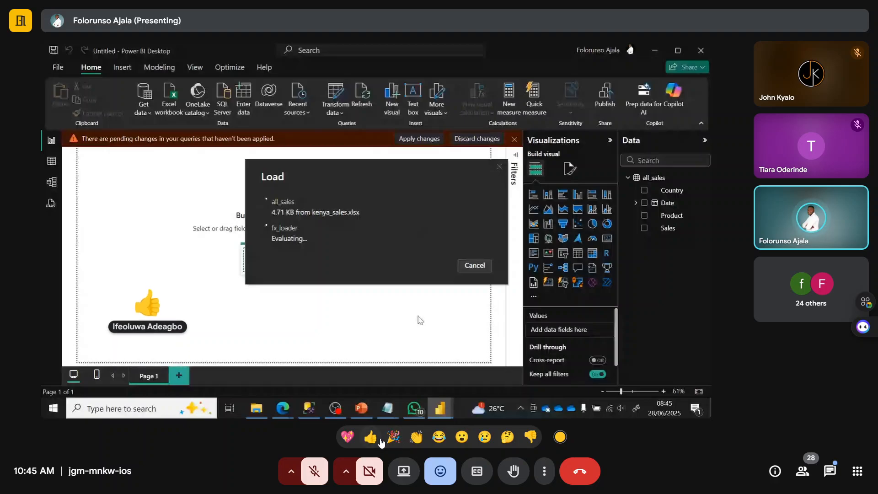
pyautogui.click(380, 440)
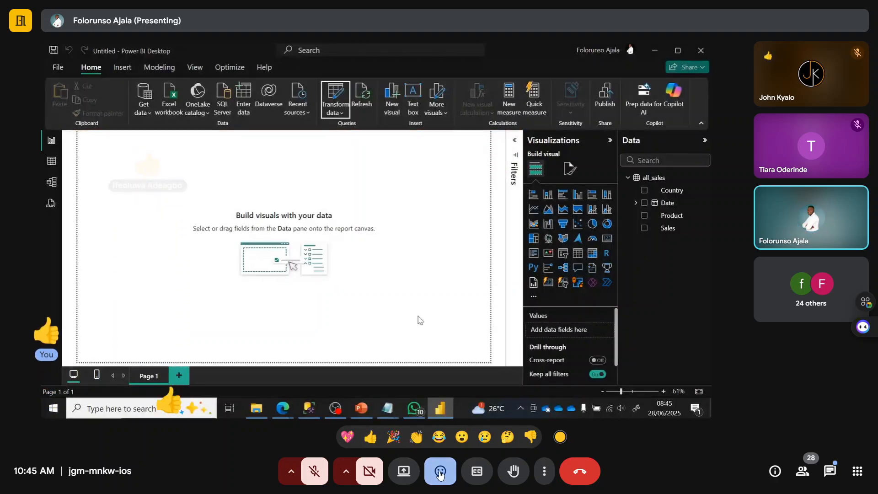
pyautogui.click(441, 474)
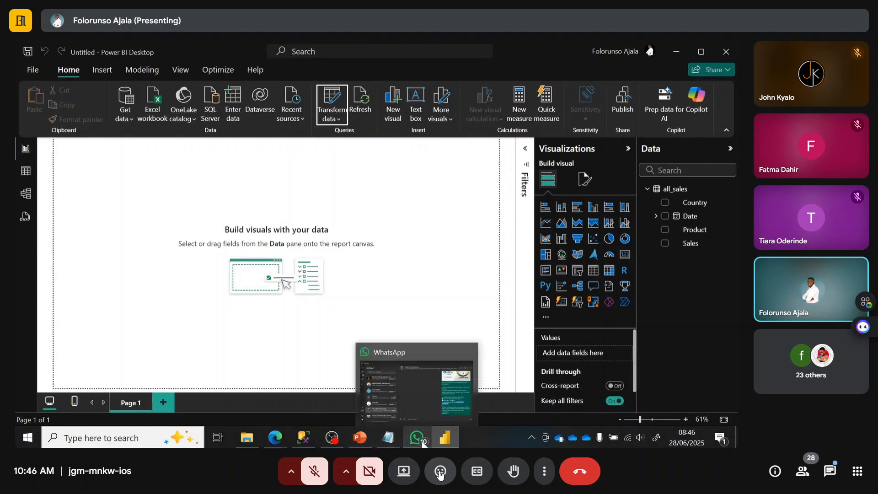
# Step: Switch to the Power-Query-Custom-Functions PowerPoint presentation and review the Dynamic Table Filtering slide
pyautogui.moveTo(301, 439)
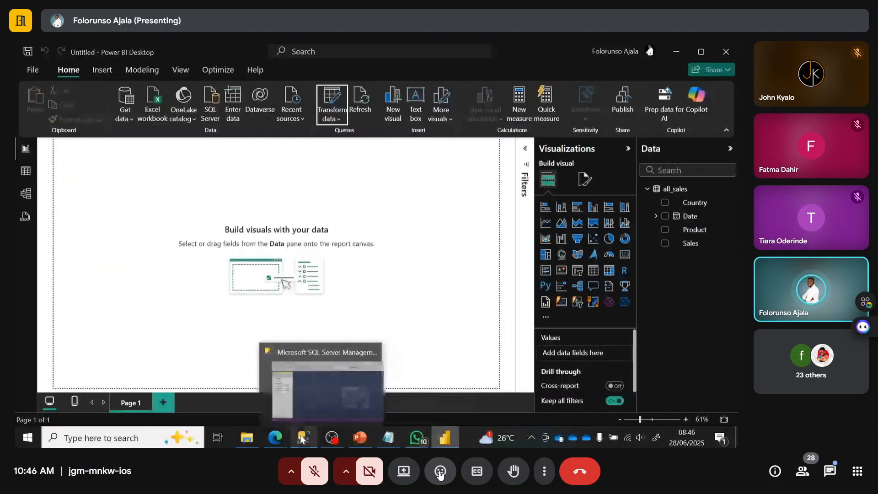
pyautogui.moveTo(360, 438)
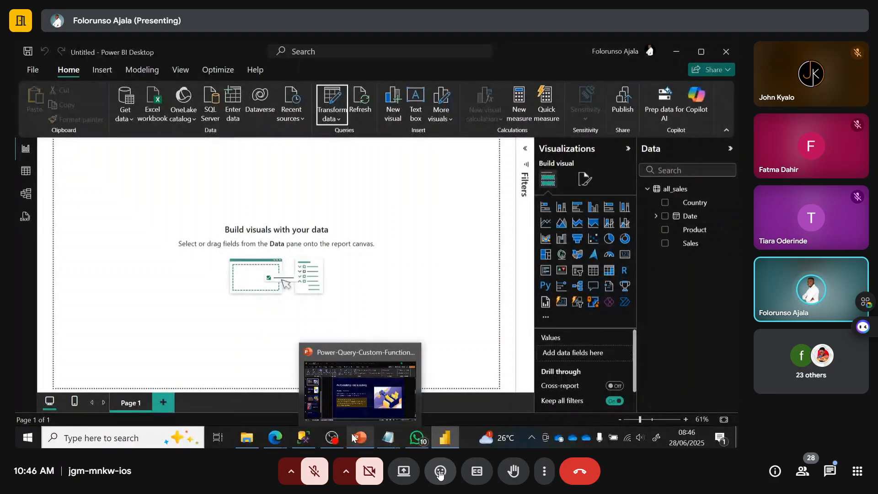
pyautogui.click(353, 401)
pyautogui.scroll(-1, 353, 401)
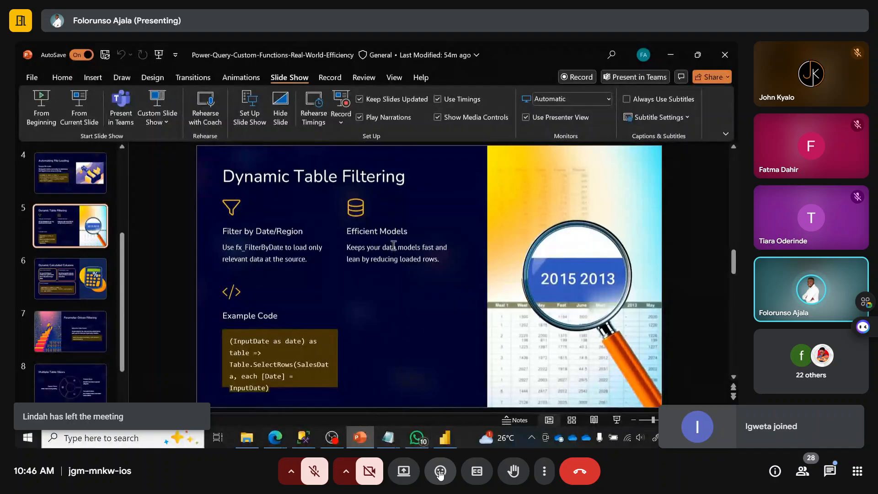
# Step: Switch to SQL Server Management Studio and create a new query against the maven_market database
pyautogui.click(301, 438)
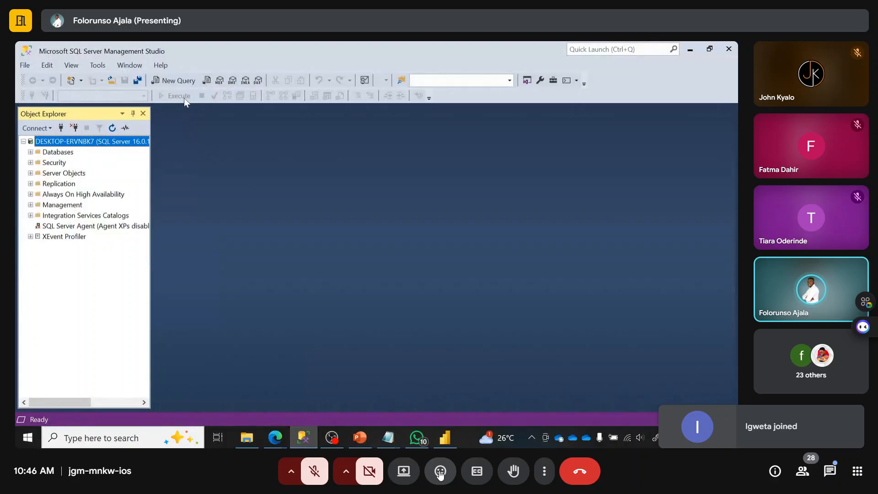
pyautogui.click(177, 84)
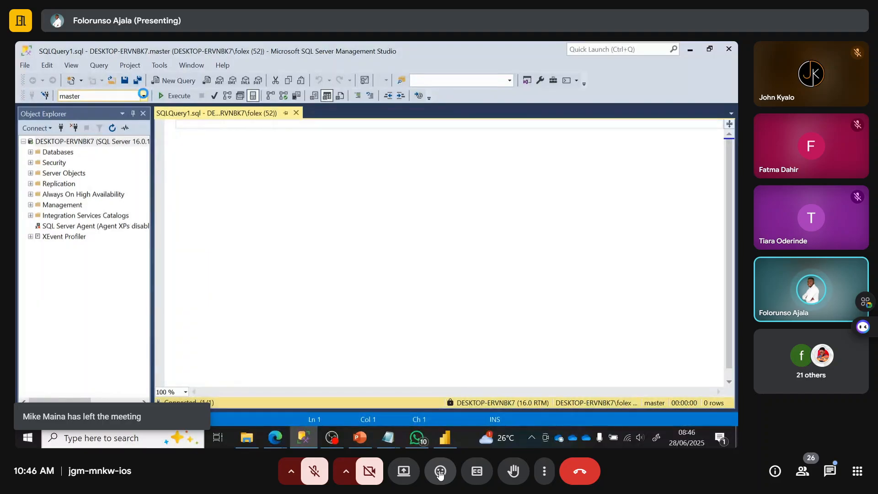
pyautogui.click(142, 96)
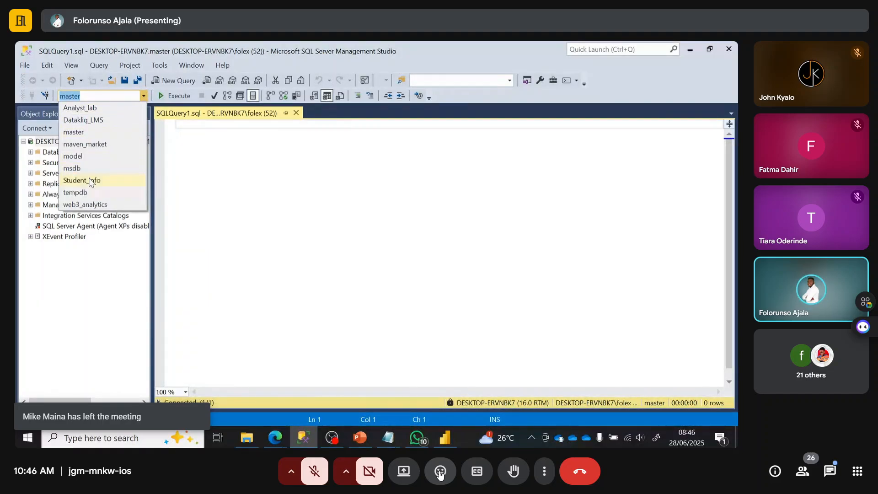
pyautogui.click(91, 144)
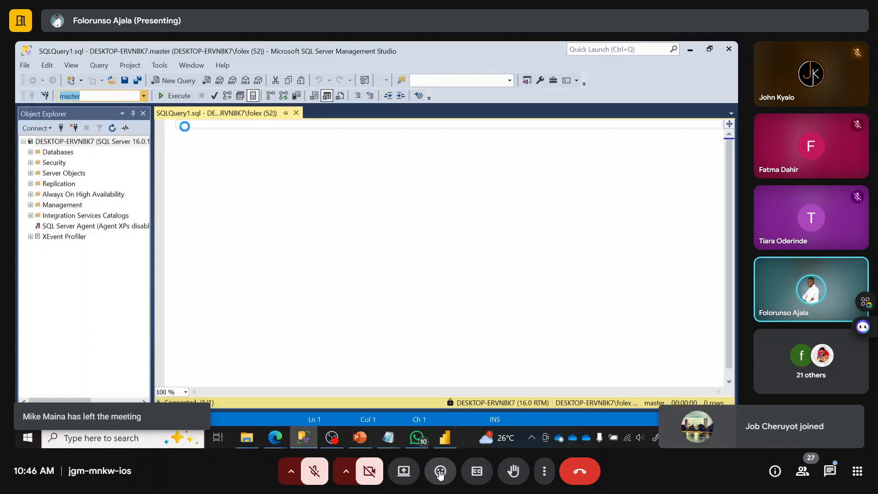
# Step: Write the query "select * from dev.transaction" and execute it
pyautogui.press('Return')
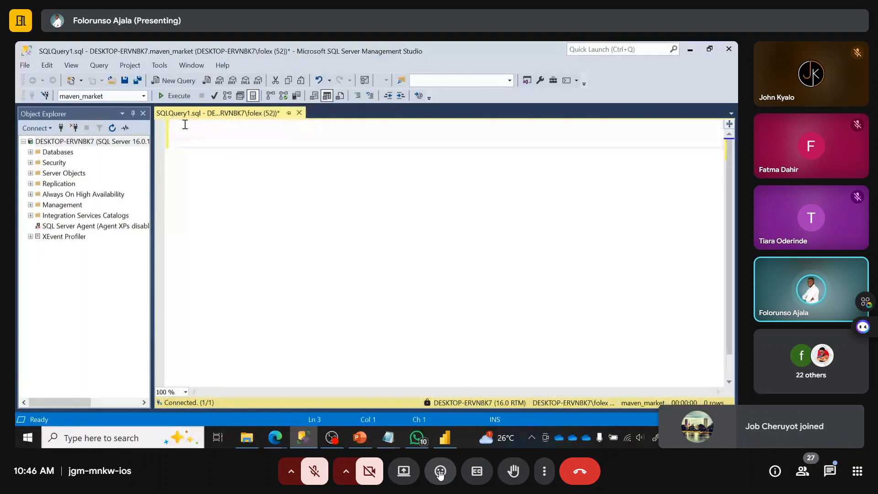
pyautogui.write('select * from dev.')
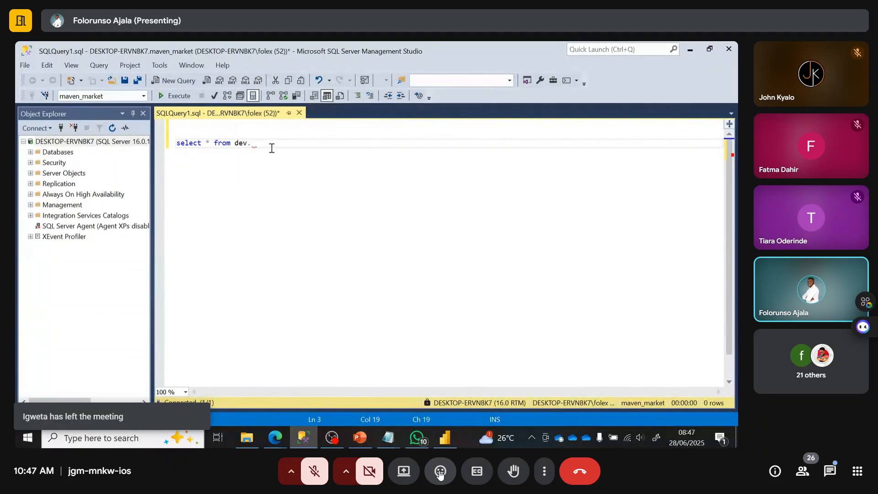
pyautogui.write('transac')
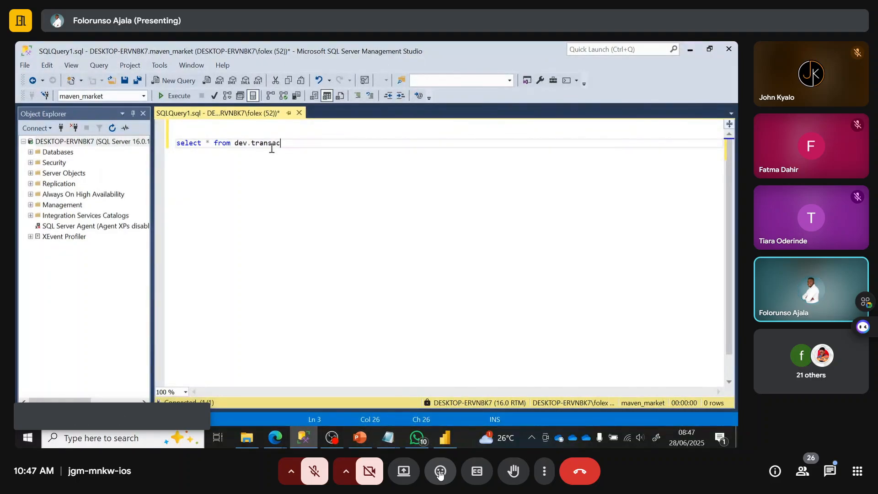
pyautogui.write('tion')
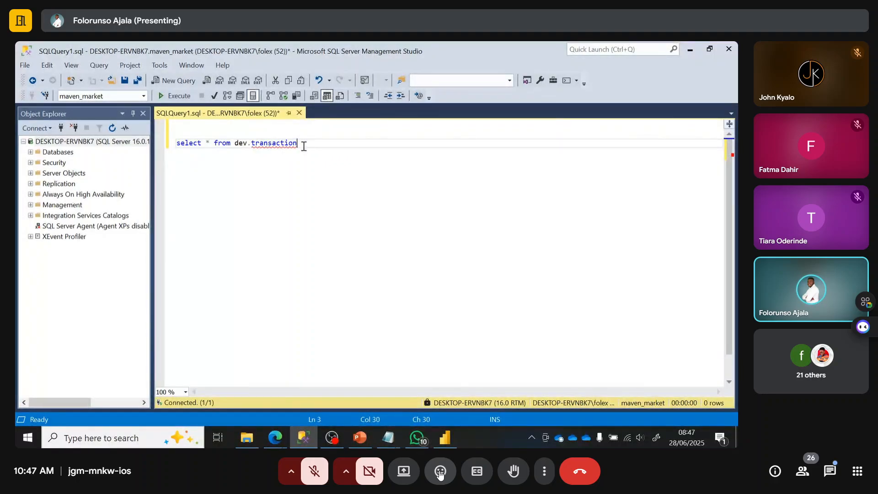
pyautogui.hotkey('shift', 'Home')
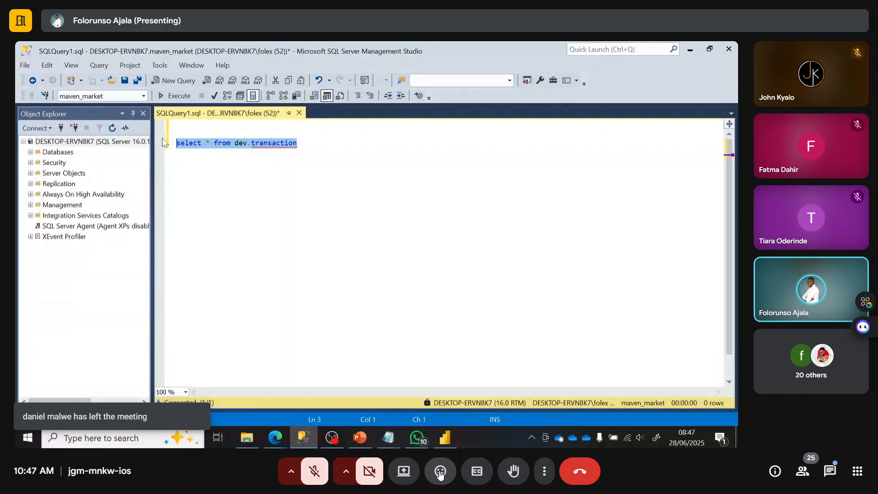
pyautogui.click(174, 97)
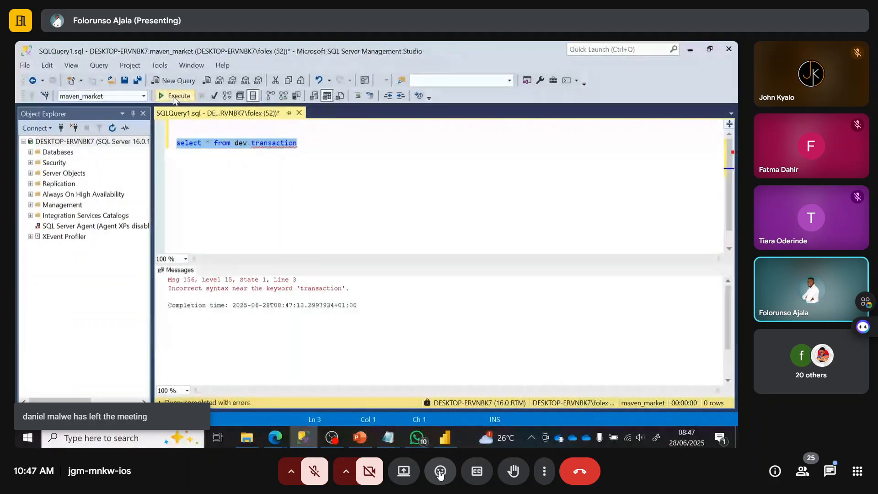
# Step: Expand the Databases folder, the maven_market database and its Tables folder in the object tree
pyautogui.click(30, 152)
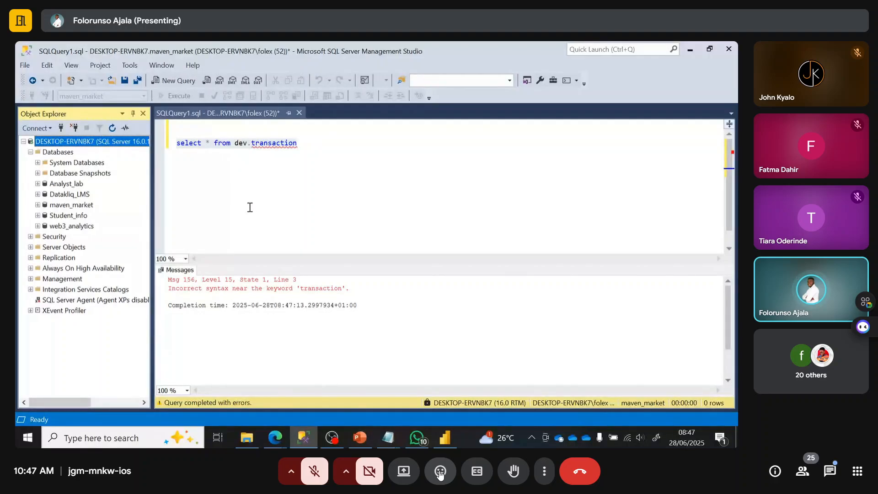
pyautogui.click(37, 205)
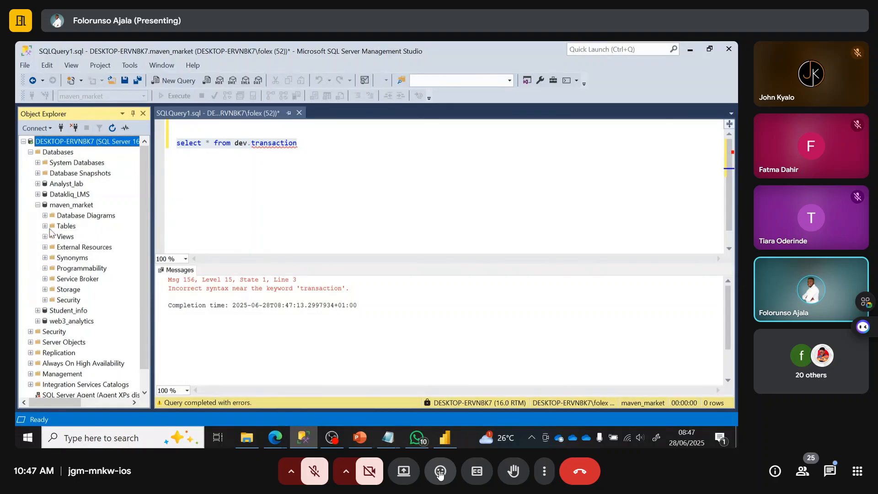
pyautogui.click(45, 226)
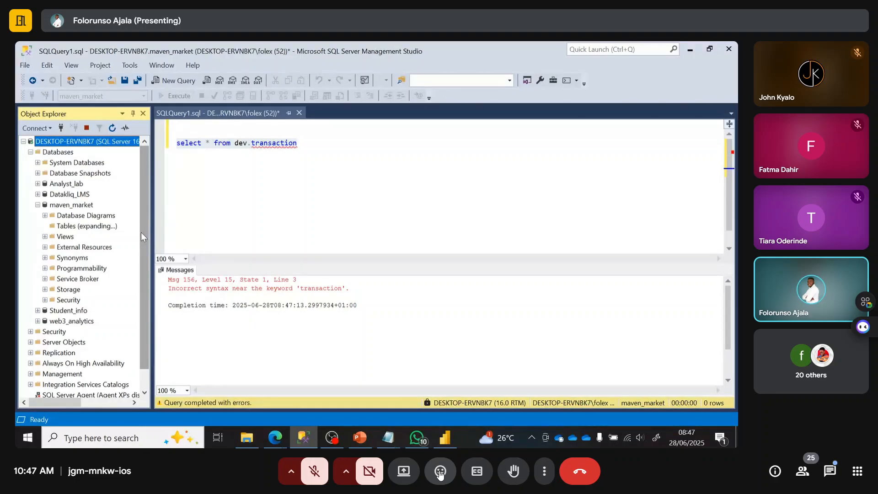
pyautogui.moveTo(141, 221); pyautogui.dragTo(143, 242)
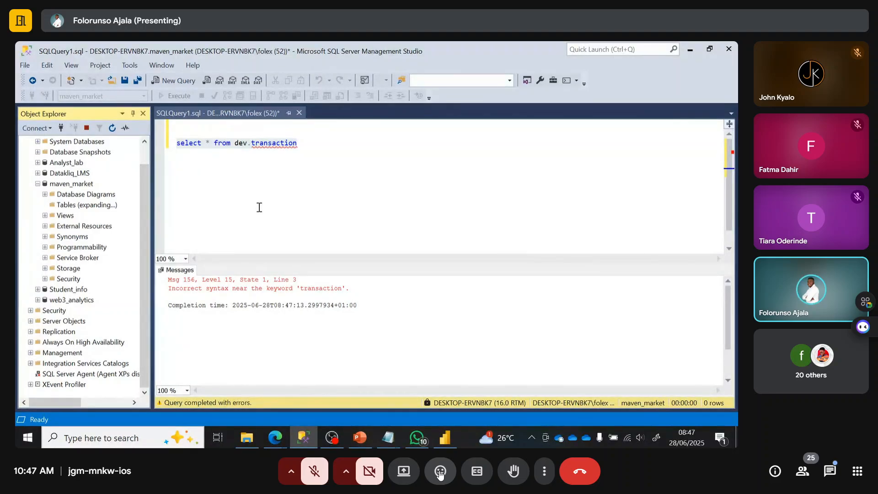
# Step: Correct the query to "select * from dev.transactions", execute it and enlarge the results area
pyautogui.click(300, 144)
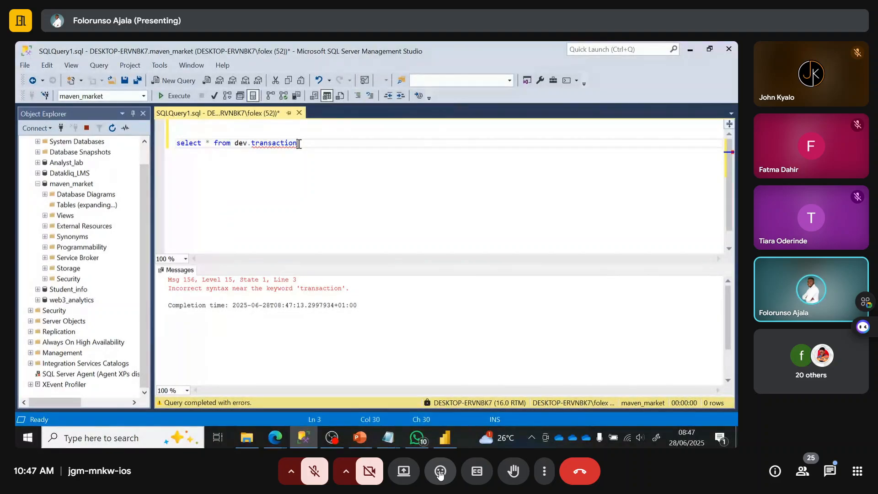
pyautogui.write('s')
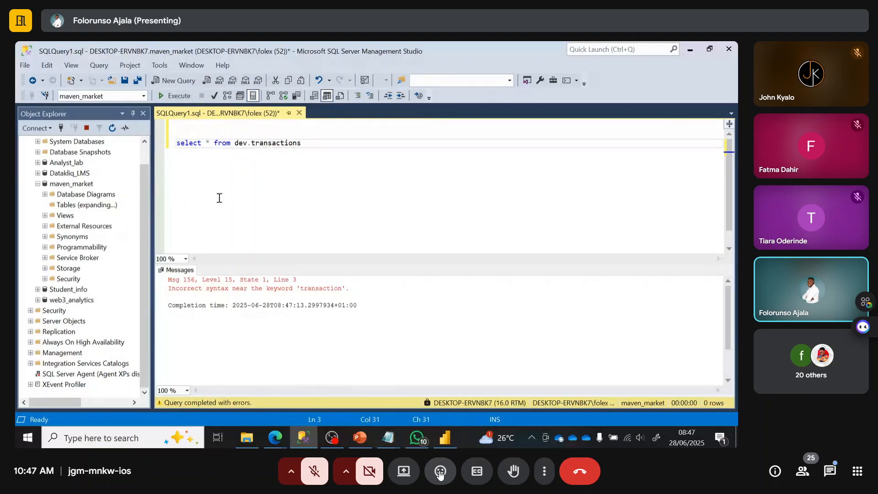
pyautogui.click(178, 96)
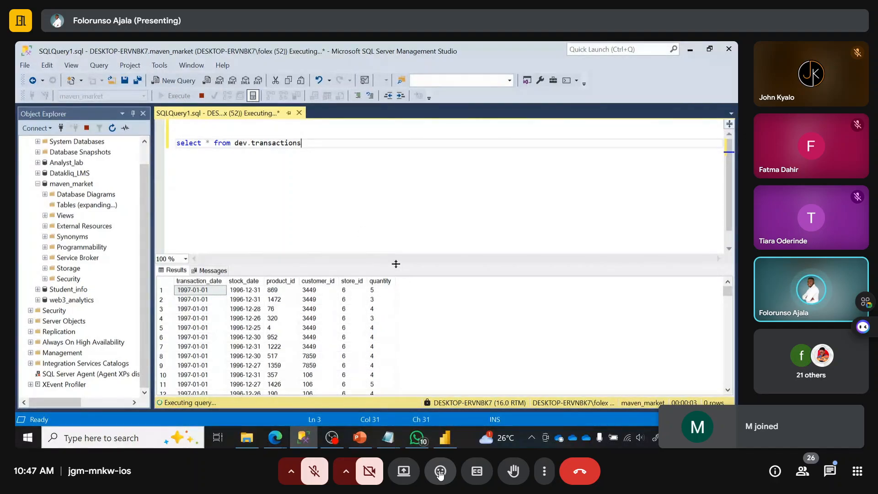
pyautogui.moveTo(396, 264); pyautogui.dragTo(396, 203)
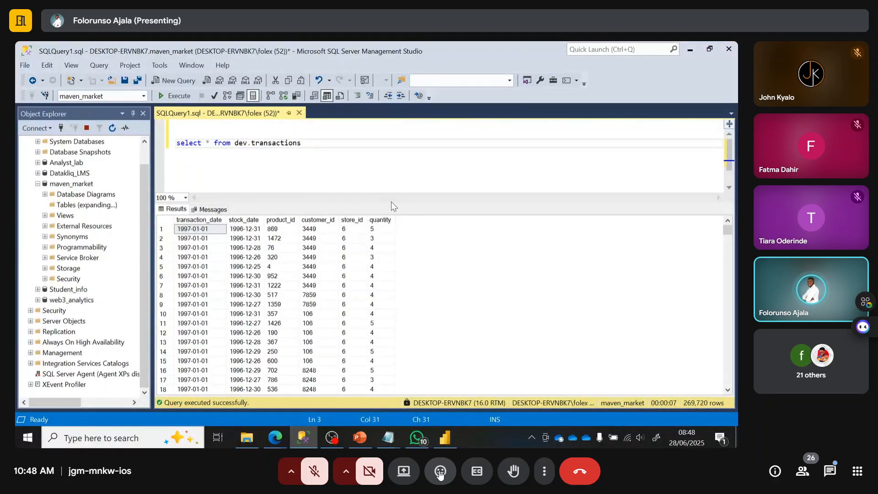
pyautogui.moveTo(391, 202); pyautogui.dragTo(391, 181)
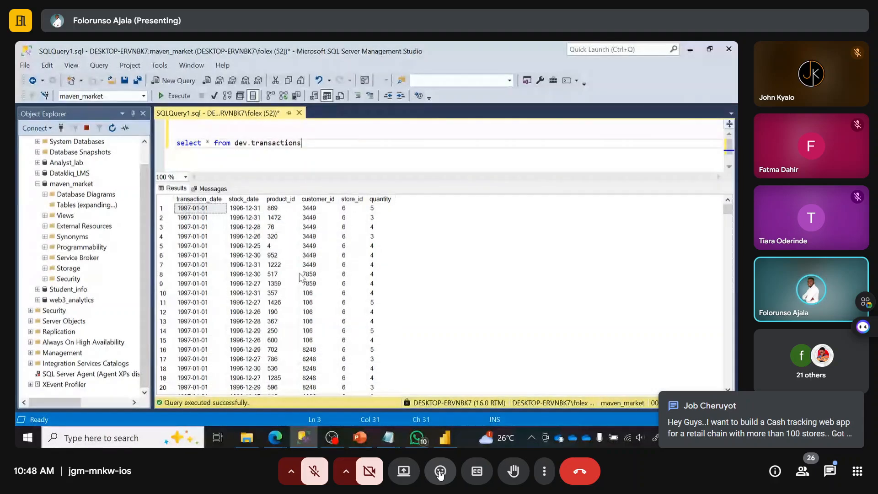
# Step: Switch to Power BI Desktop and open the Power Query Editor
pyautogui.click(445, 437)
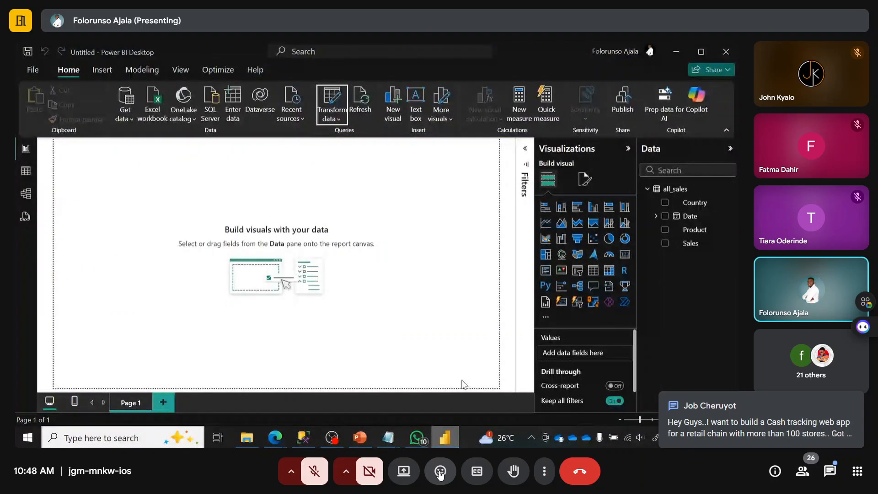
pyautogui.click(338, 119)
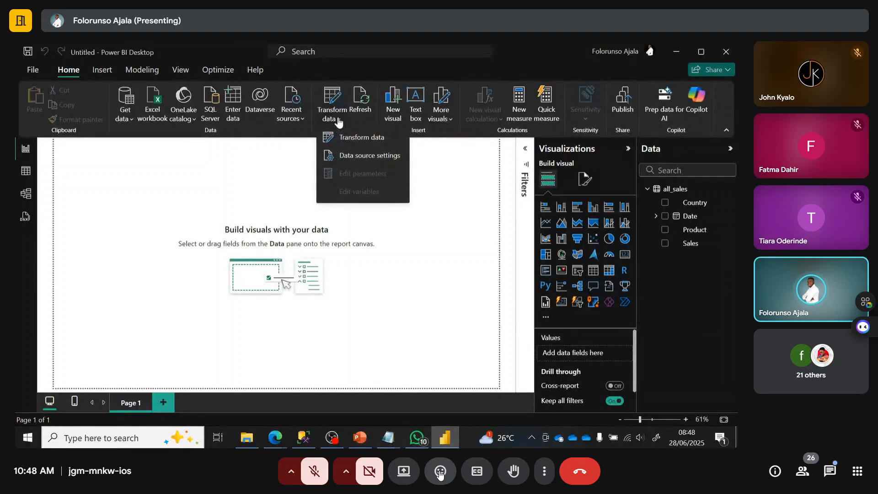
pyautogui.click(358, 138)
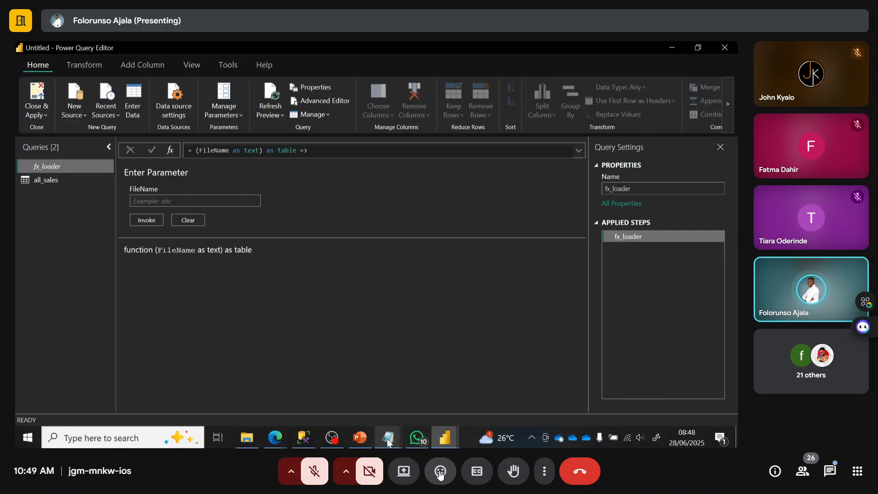
# Step: Switch to the filter file in Notepad and copy the number version of the input_product_id function, through FilteredRows
pyautogui.moveTo(387, 438)
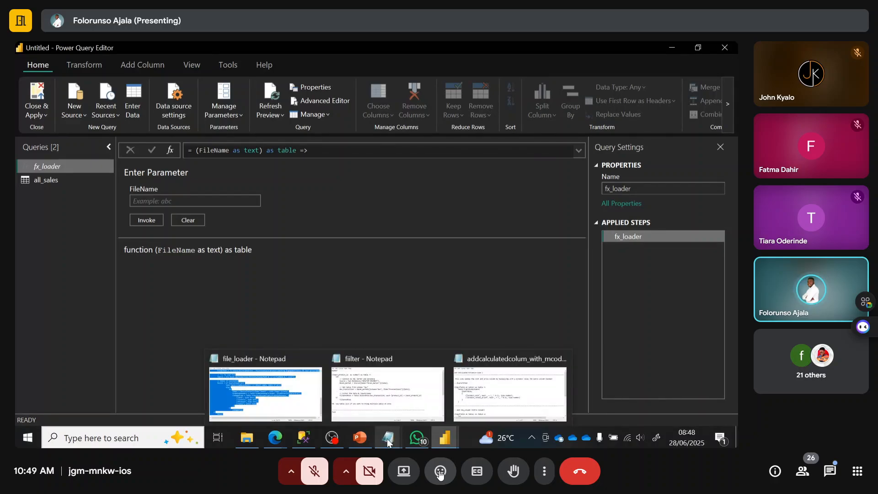
pyautogui.click(379, 416)
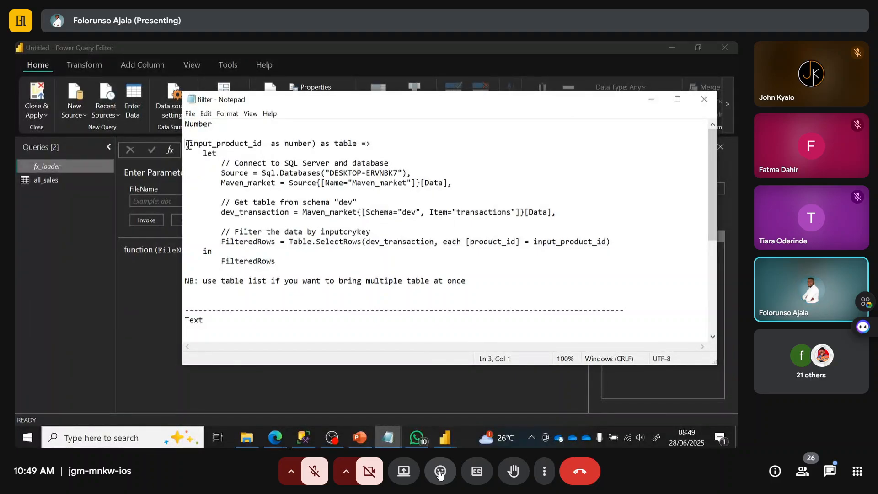
pyautogui.moveTo(187, 144); pyautogui.dragTo(293, 267)
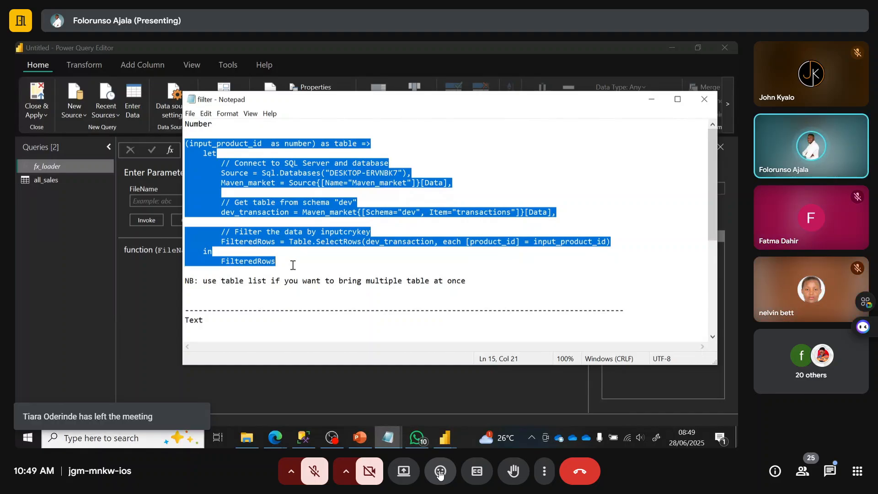
pyautogui.click(292, 266)
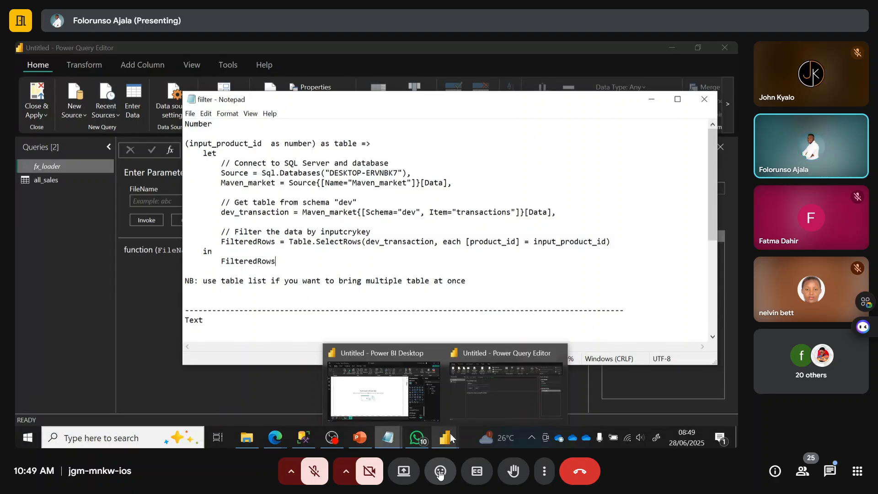
# Step: Return to the Power Query Editor and create a new blank query
pyautogui.click(490, 402)
pyautogui.moveTo(445, 437)
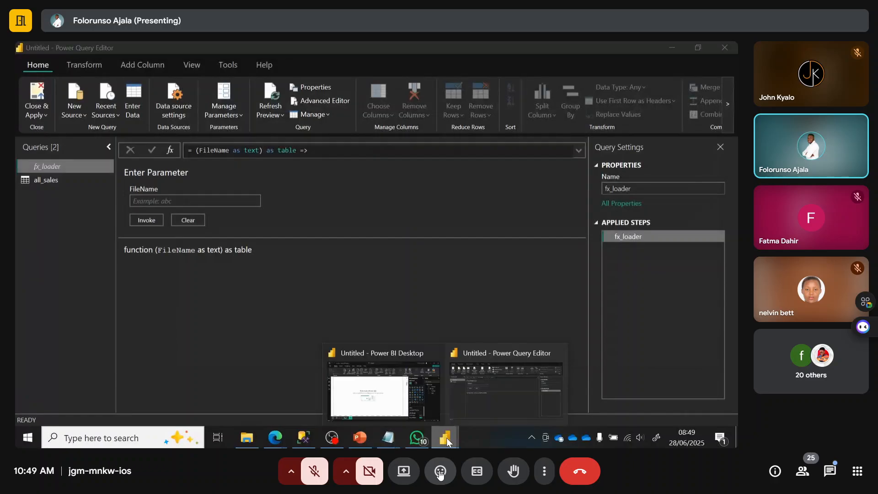
pyautogui.click(473, 416)
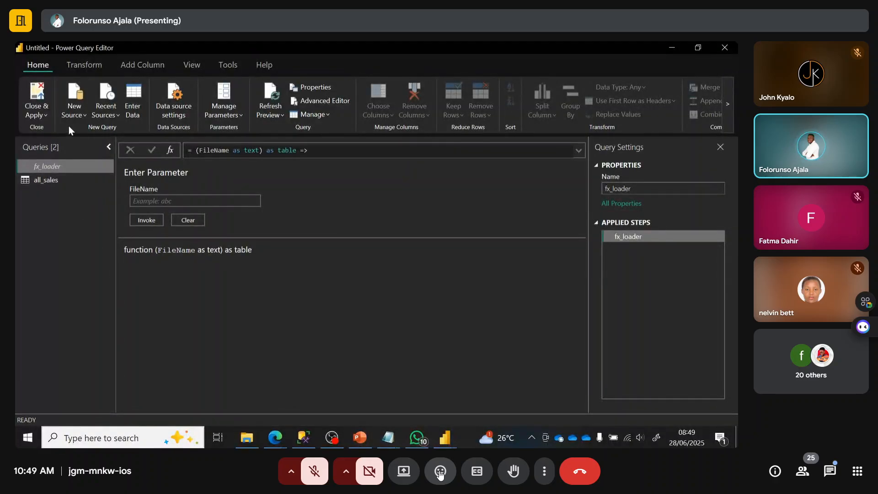
pyautogui.click(83, 114)
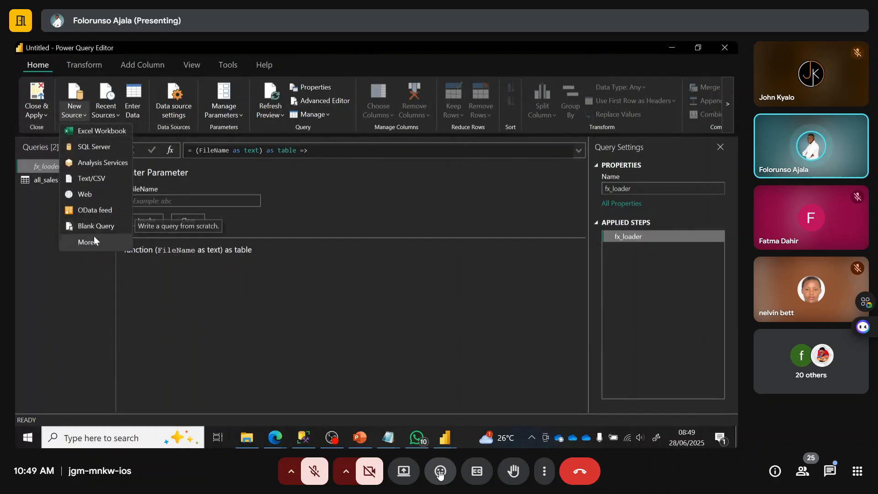
pyautogui.click(94, 227)
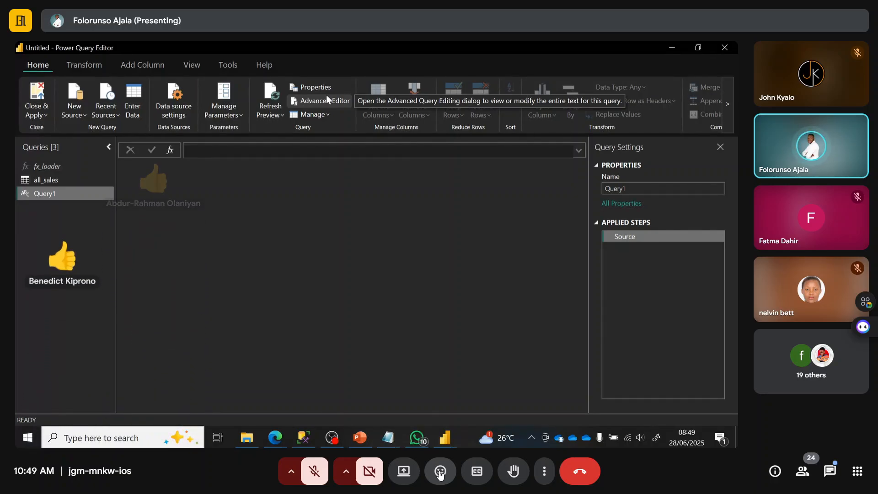
# Step: Send a thumbs-up reaction in the Google Meet call and close the reactions
pyautogui.click(428, 462)
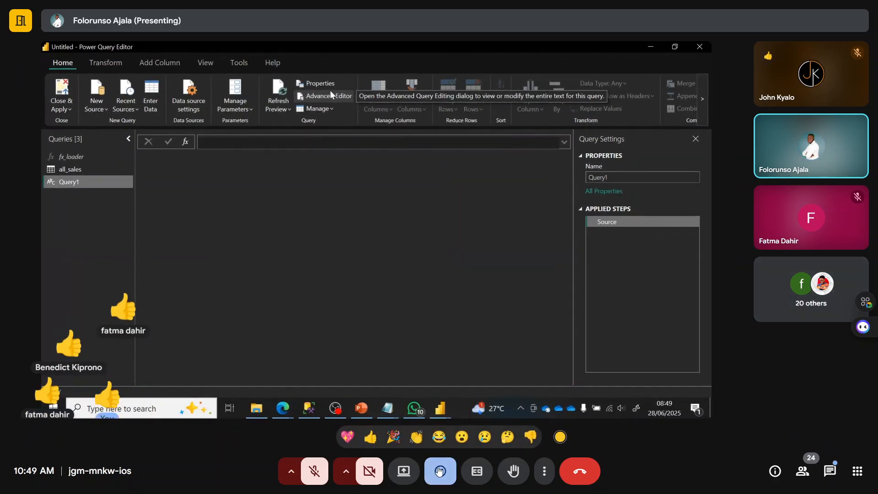
pyautogui.click(371, 438)
pyautogui.click(440, 471)
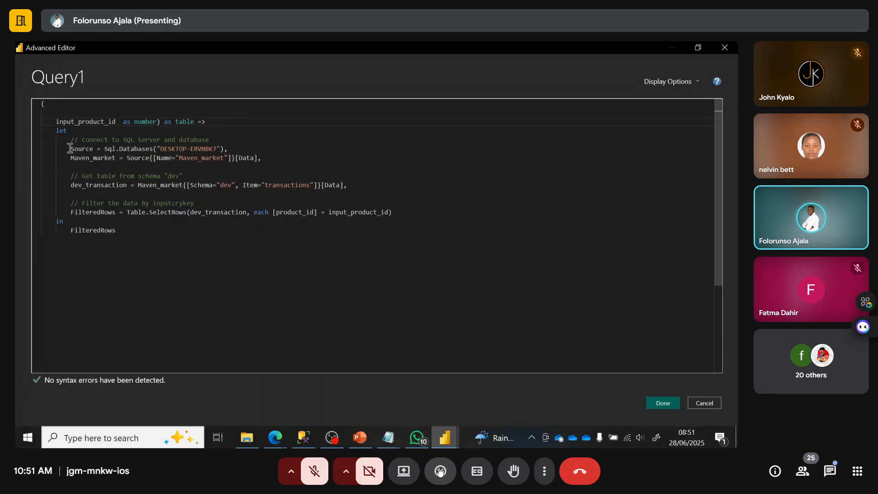
# Step: Examine the Source and Maven_market lines of the function code that connect to the SQL Server database
pyautogui.moveTo(70, 147); pyautogui.dragTo(241, 148)
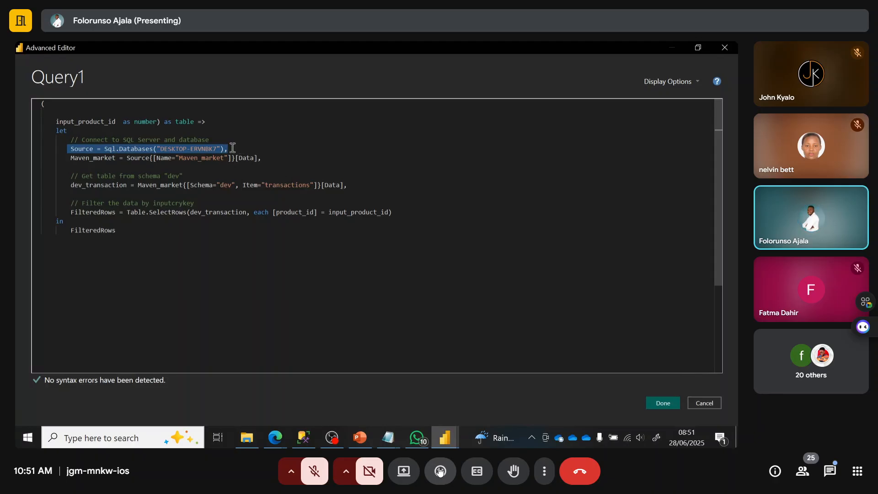
pyautogui.moveTo(63, 160); pyautogui.dragTo(263, 160)
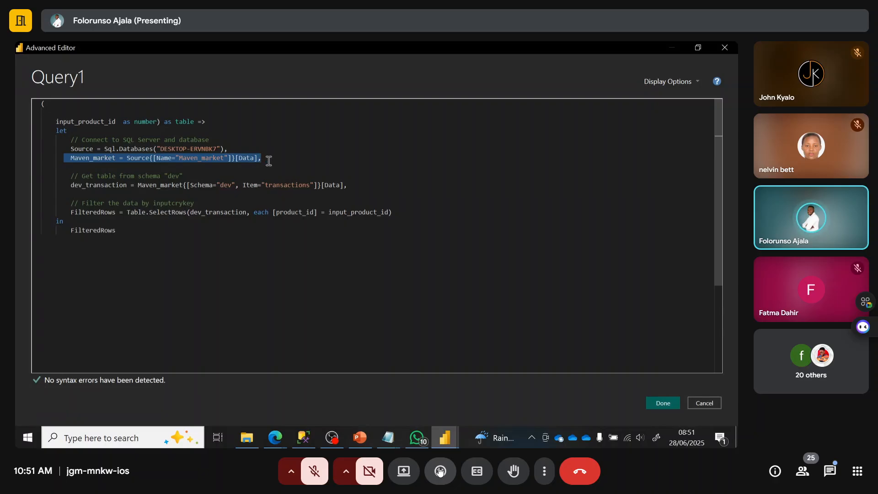
pyautogui.click(267, 160)
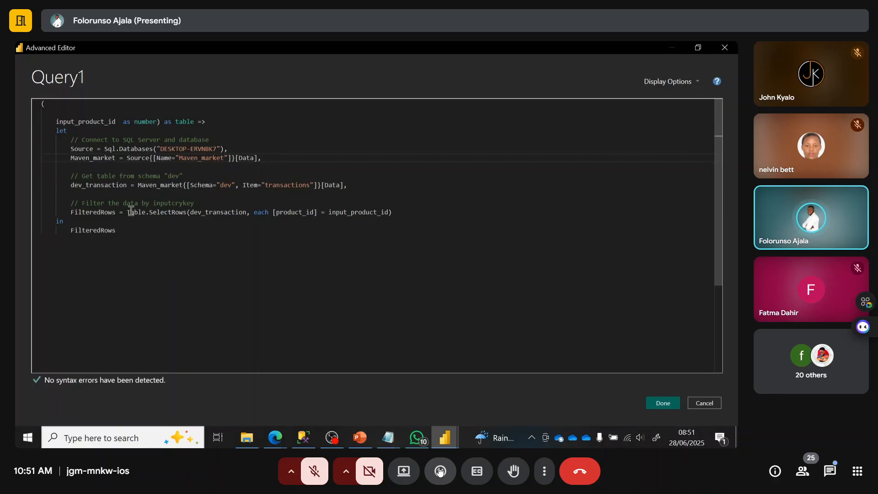
# Step: Switch to SQL Server Management Studio to check the maven_market tables, then return to the query's Advanced Editor in Power BI
pyautogui.click(303, 437)
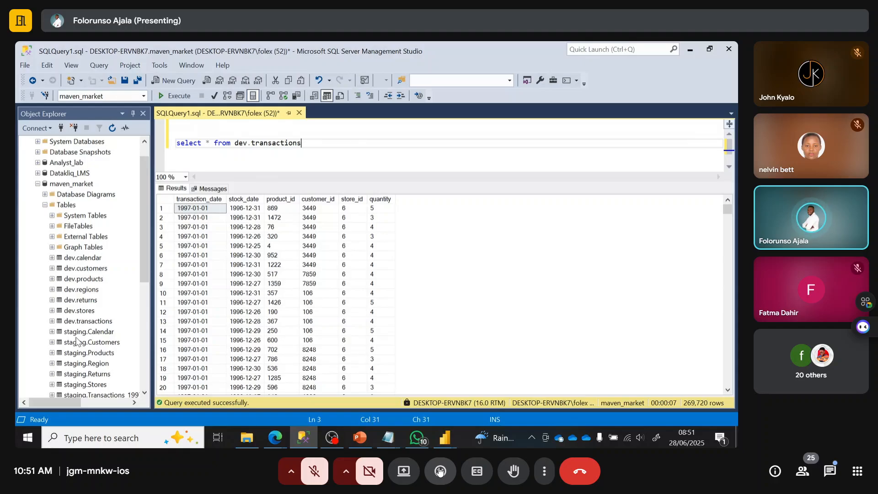
pyautogui.moveTo(145, 268)
pyautogui.mouseDown()
pyautogui.moveTo(144, 311)
pyautogui.moveTo(144, 279)
pyautogui.mouseUp()
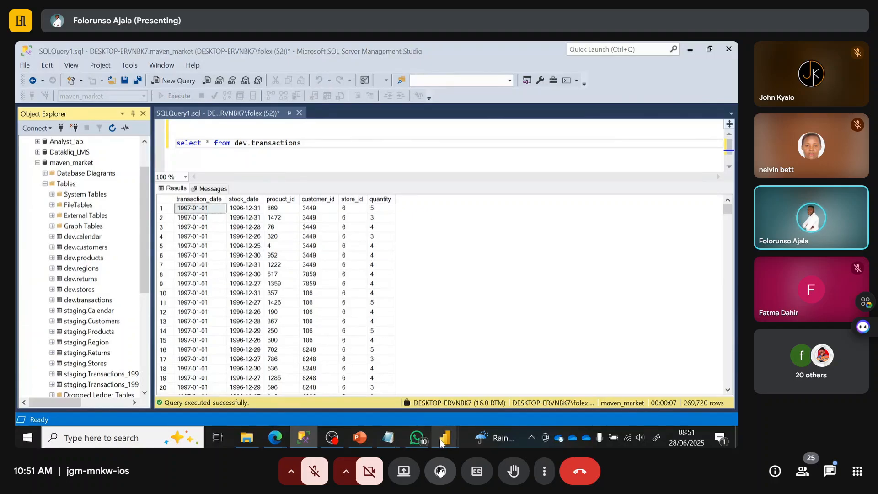
pyautogui.moveTo(444, 437)
pyautogui.click(547, 399)
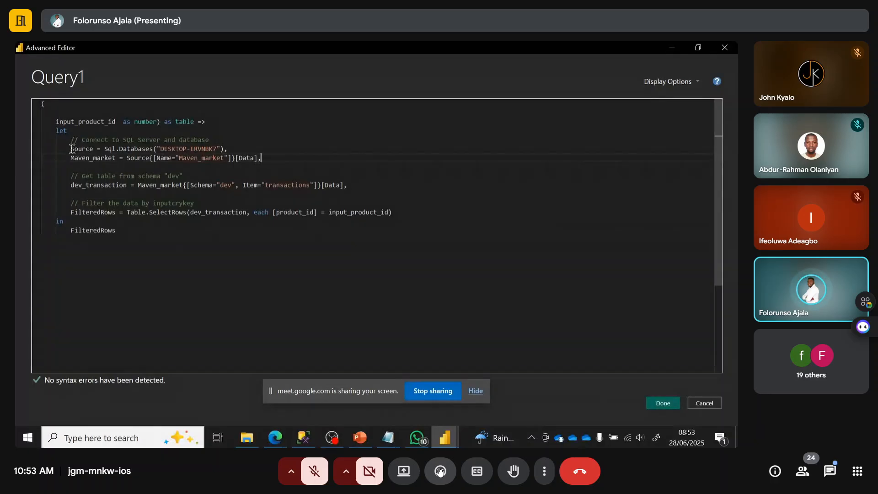
# Step: Examine the function's connection, dev_transaction and FilteredRows lines, including the input_product_id parameter, and move the screen-sharing notice out of the way
pyautogui.moveTo(72, 149); pyautogui.dragTo(236, 148)
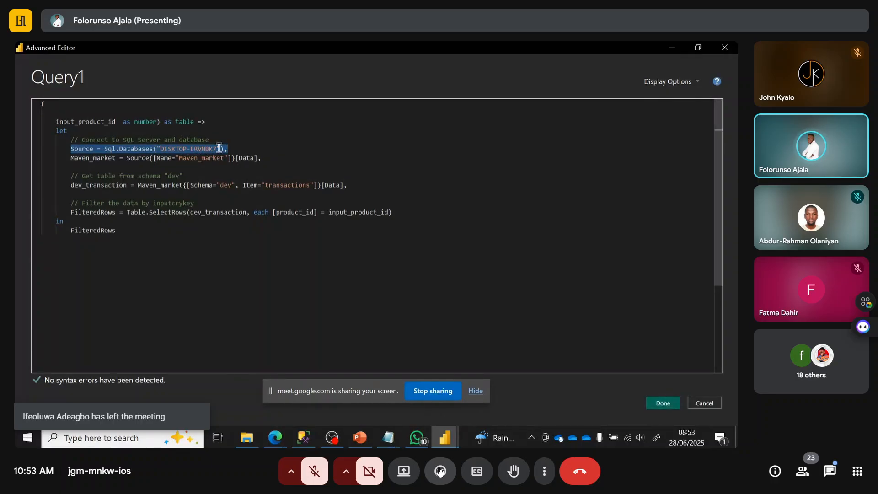
pyautogui.moveTo(74, 161); pyautogui.dragTo(99, 192)
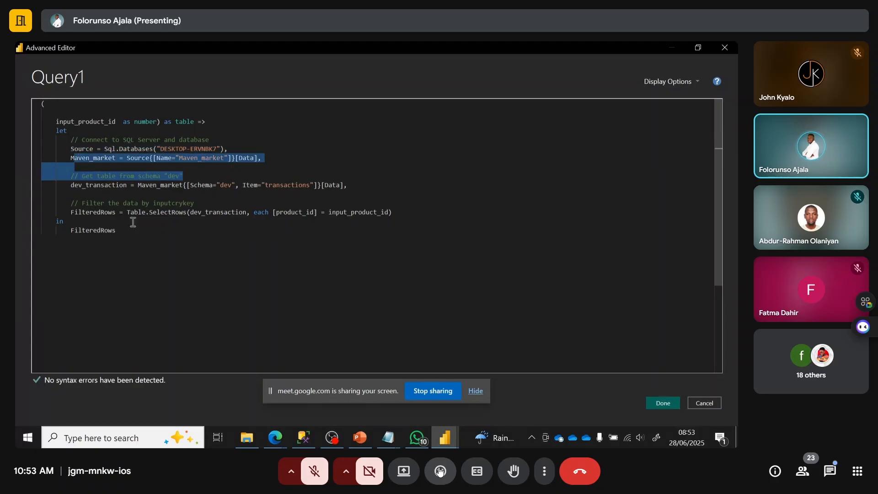
pyautogui.click(104, 191)
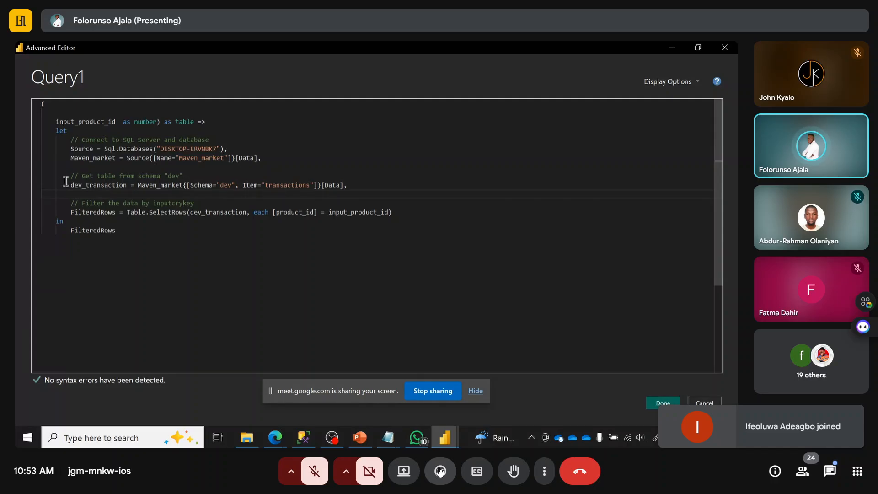
pyautogui.moveTo(69, 185); pyautogui.dragTo(157, 187)
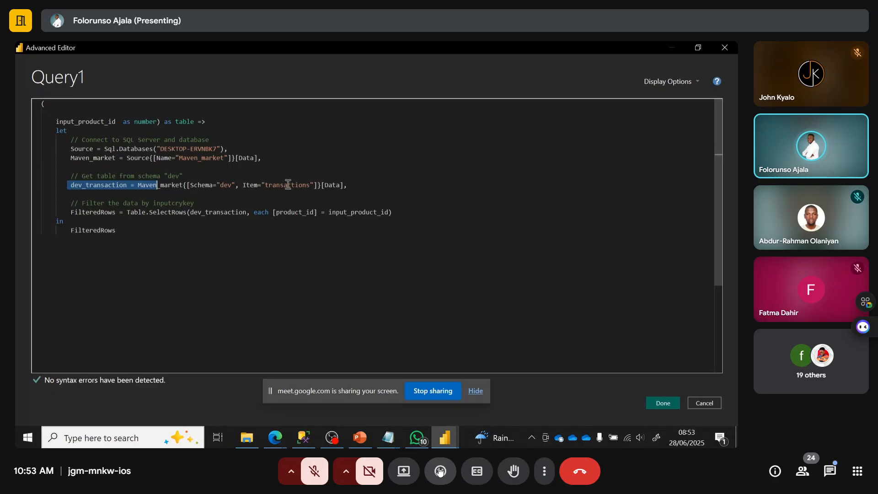
pyautogui.moveTo(356, 191); pyautogui.dragTo(54, 177)
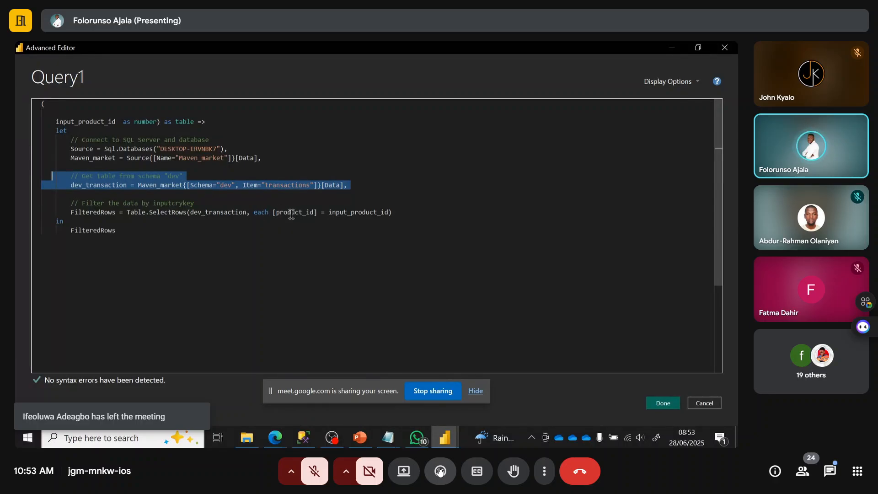
pyautogui.click(329, 212)
pyautogui.moveTo(339, 210); pyautogui.dragTo(382, 217)
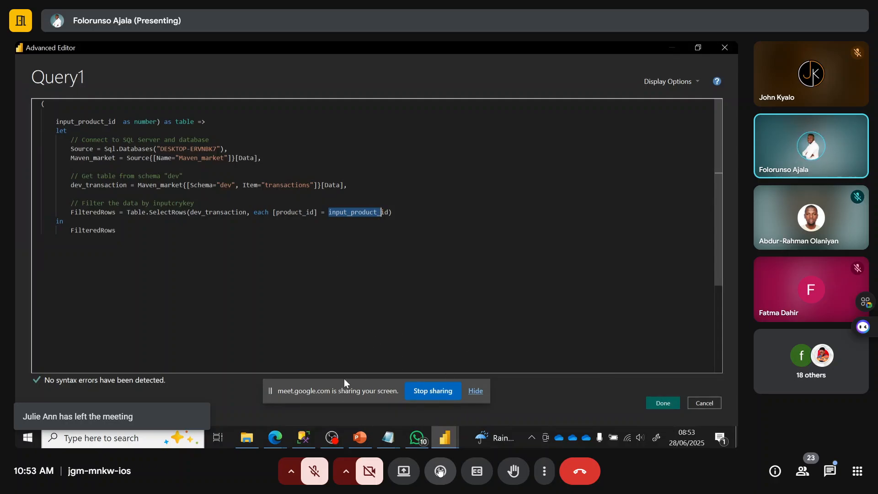
pyautogui.moveTo(336, 383); pyautogui.dragTo(581, 446)
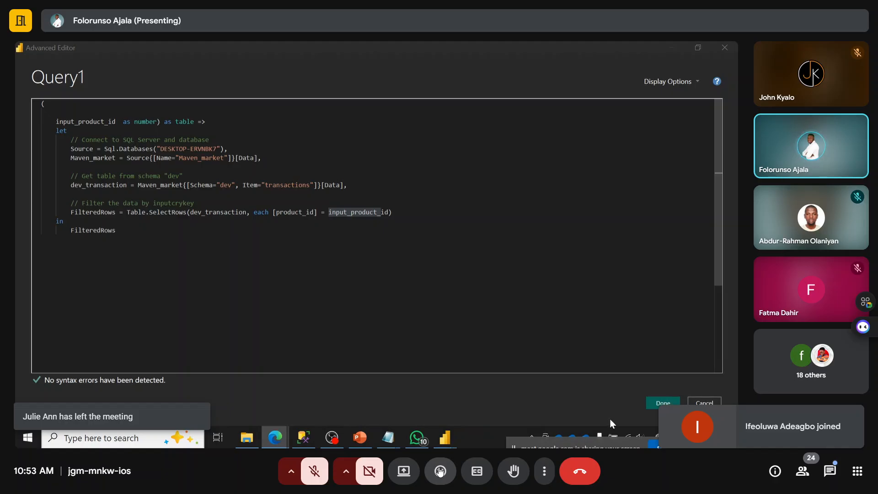
# Step: Apply the function code from the Advanced Editor and rename Query1 as fx_filter
pyautogui.click(652, 402)
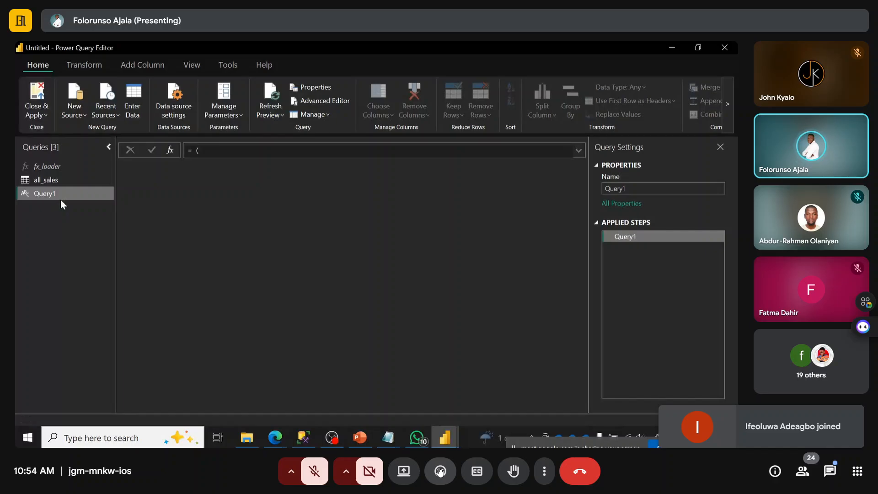
pyautogui.click(631, 185)
pyautogui.press('BackSpace')
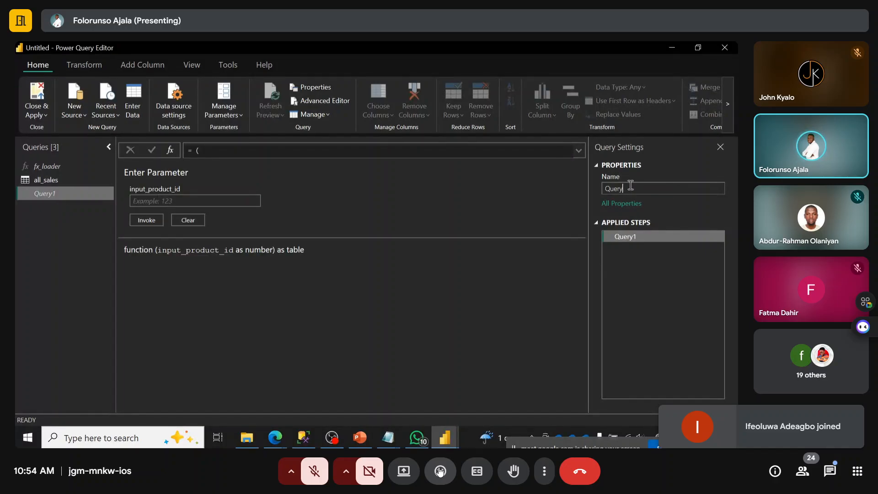
pyautogui.press('BackSpace')
pyautogui.press('BackSpace')
pyautogui.press('BackSpace')
pyautogui.press('BackSpace')
pyautogui.press('BackSpace')
pyautogui.write('fx')
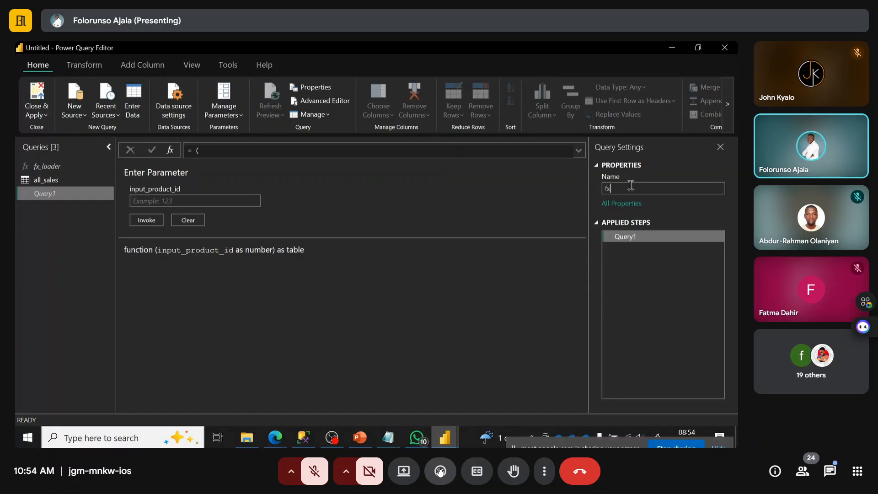
pyautogui.write('_filter')
pyautogui.press('Return')
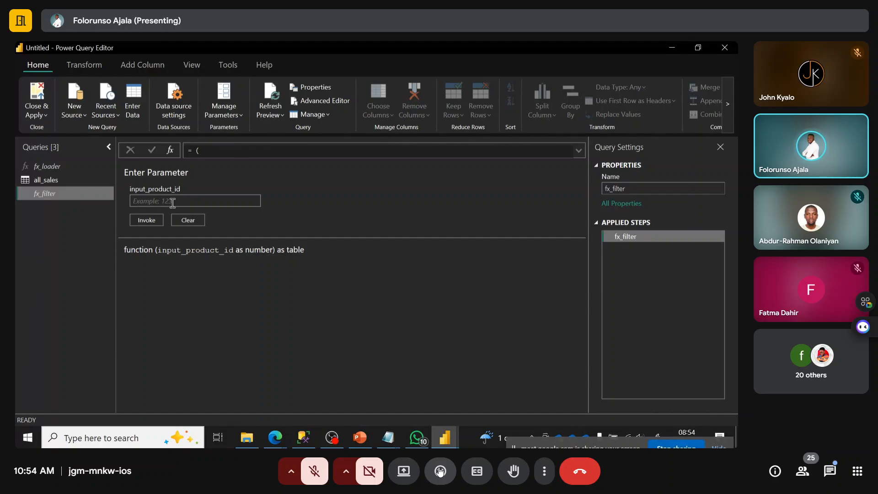
# Step: Invoke fx_filter with an input_product_id of 4 and refresh the preview of the resulting table
pyautogui.click(171, 203)
pyautogui.click(146, 220)
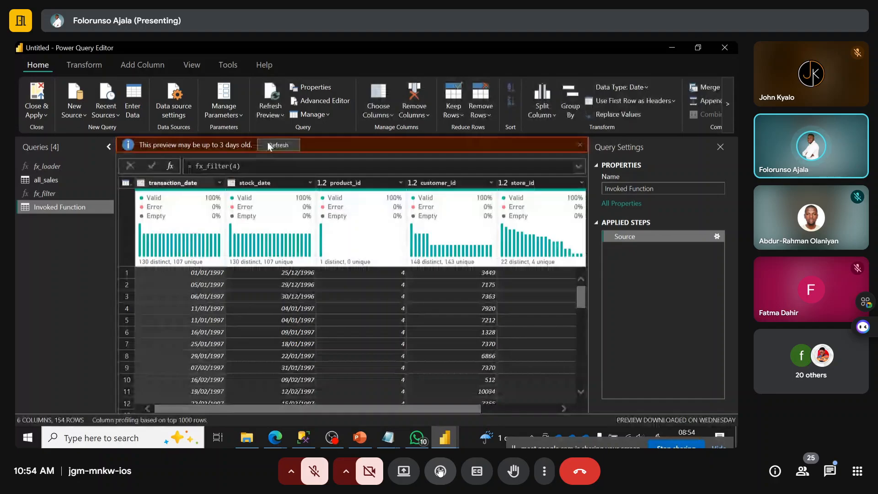
pyautogui.click(269, 145)
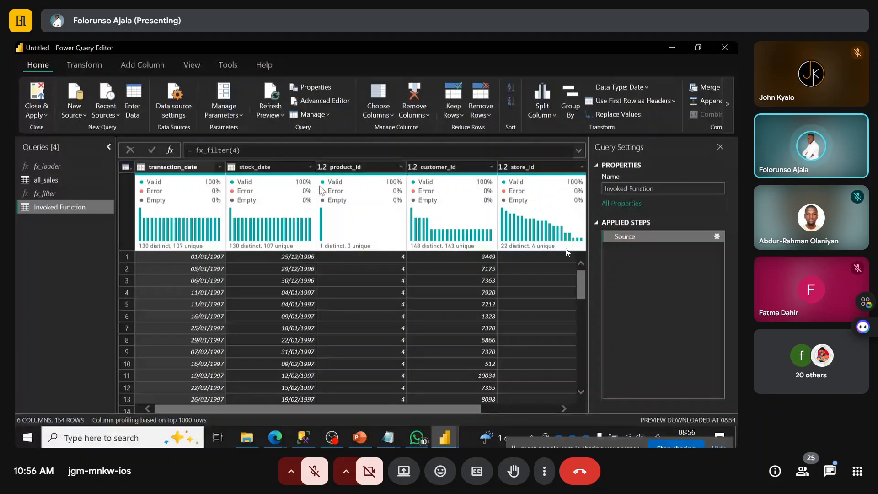
# Step: Check which product_id values the Invoked Function table contains, then return to the fx_filter function
pyautogui.click(397, 167)
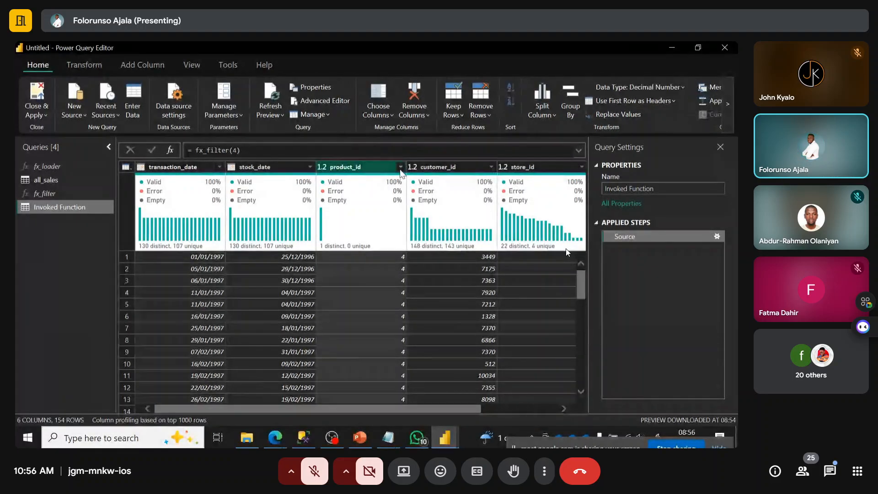
pyautogui.click(401, 169)
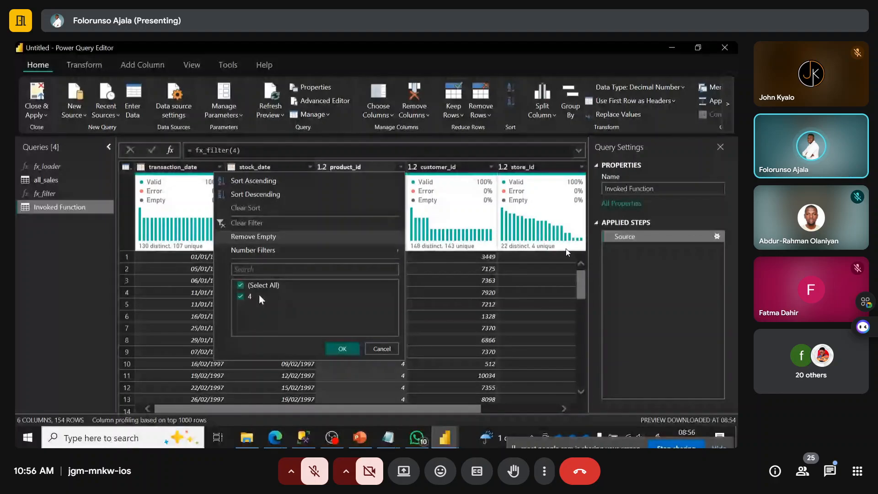
pyautogui.click(342, 349)
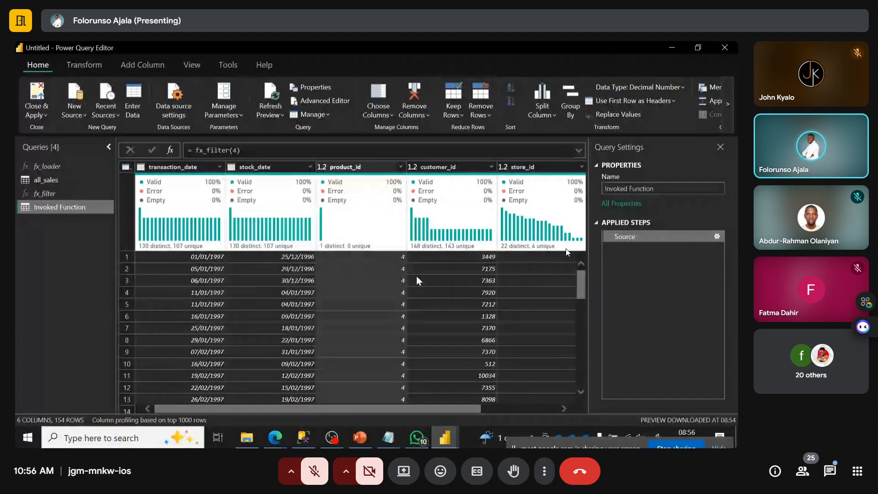
pyautogui.click(61, 196)
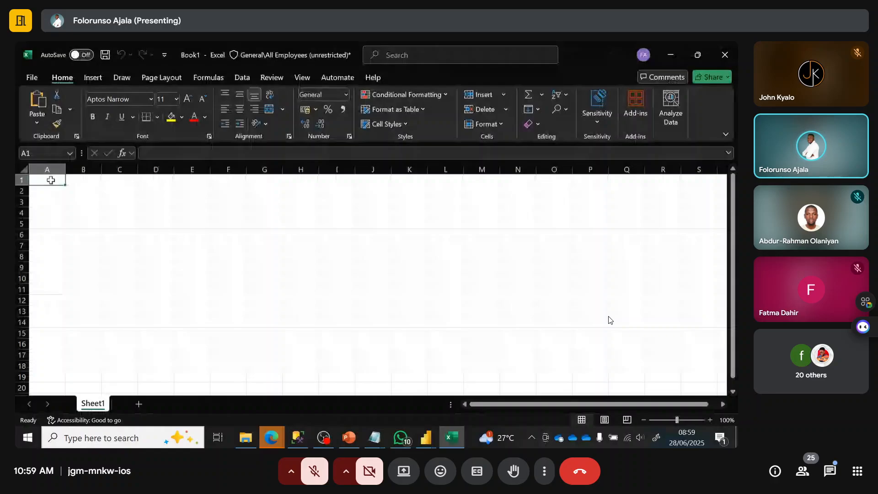
# Step: Enter the header product_id in A1 of the blank Excel workbook, with the IDs 7, 29 and 67 below it
pyautogui.write('product_id')
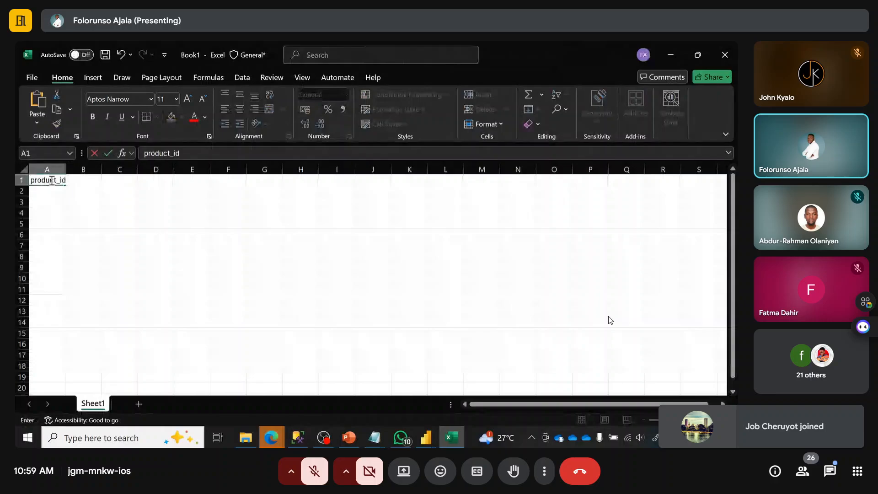
pyautogui.press('Return')
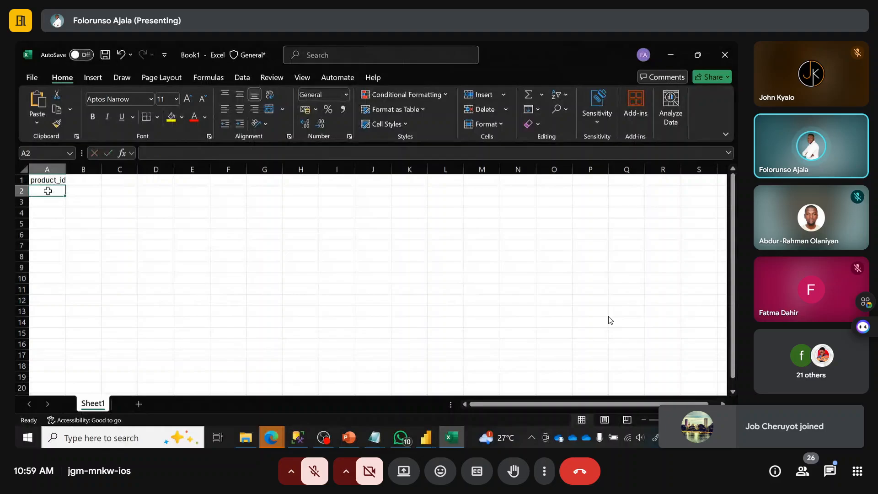
pyautogui.write('7')
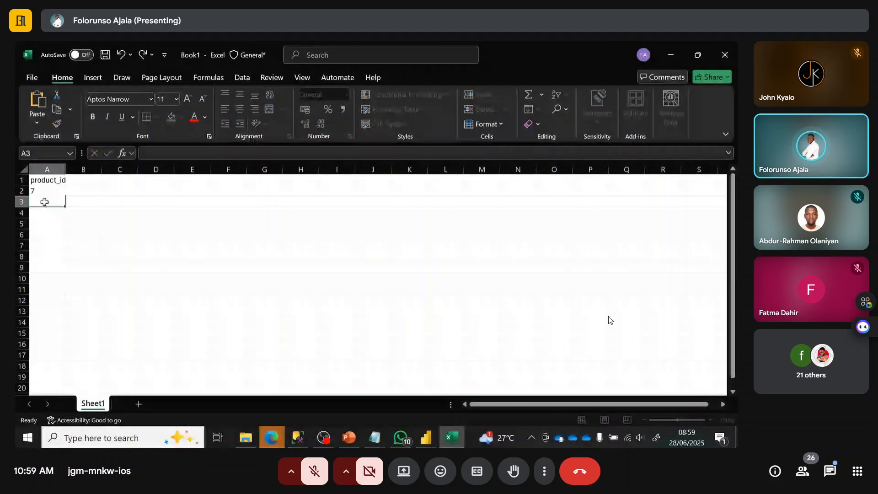
pyautogui.press('Return')
pyautogui.write('29')
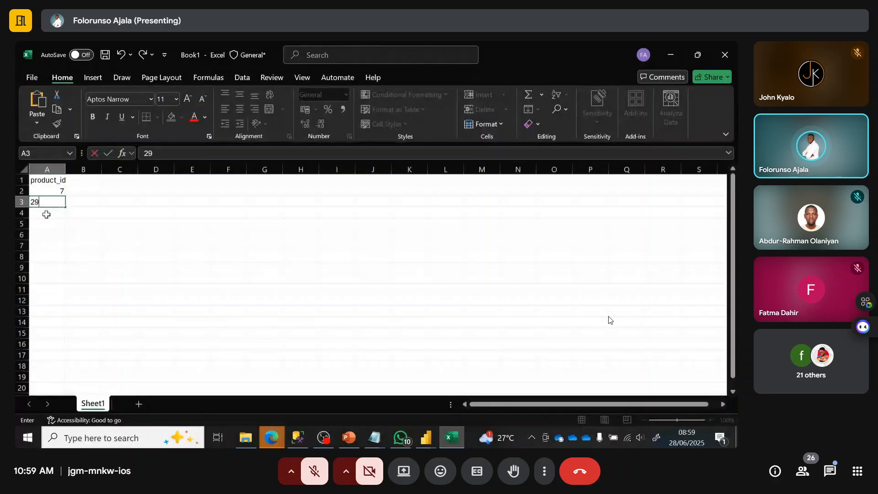
pyautogui.press('Return')
pyautogui.write('67')
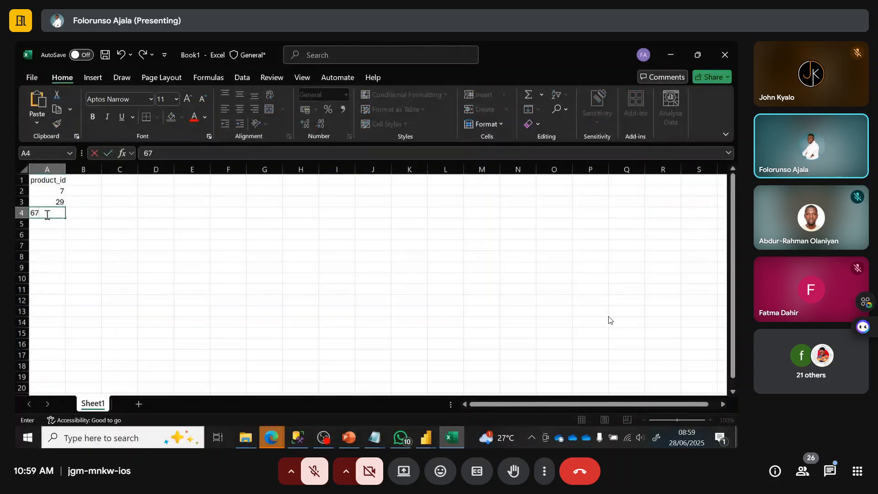
pyautogui.press('Return')
# Step: Add the product IDs 89 and 1200 in A5 and A6, removing the stray backslash from A5
pyautogui.write('89')
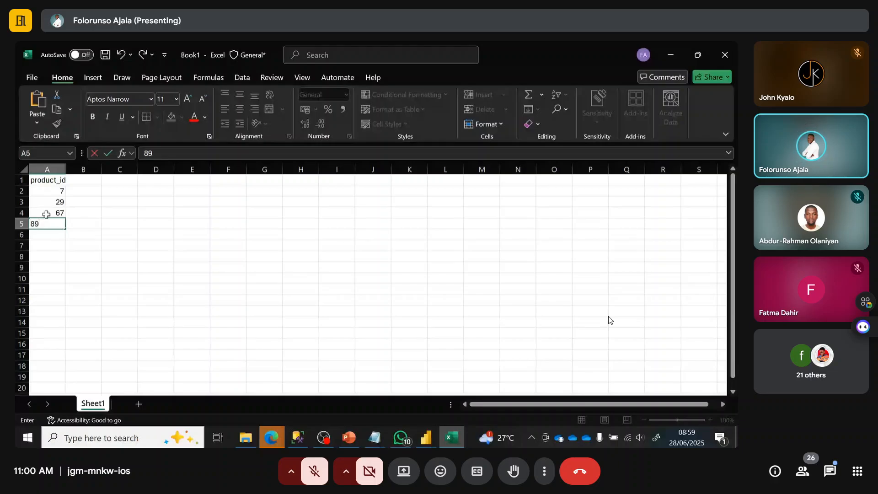
pyautogui.write('\\')
pyautogui.press('Return')
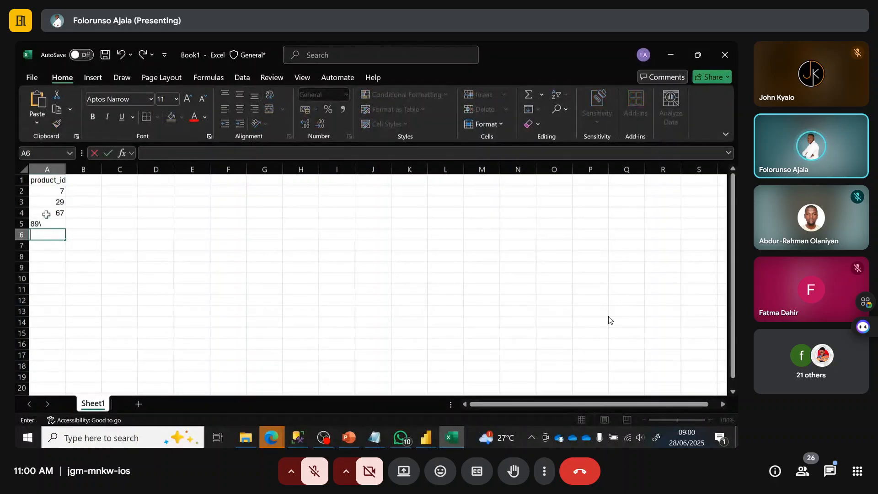
pyautogui.press('BackSpace')
pyautogui.write('1200')
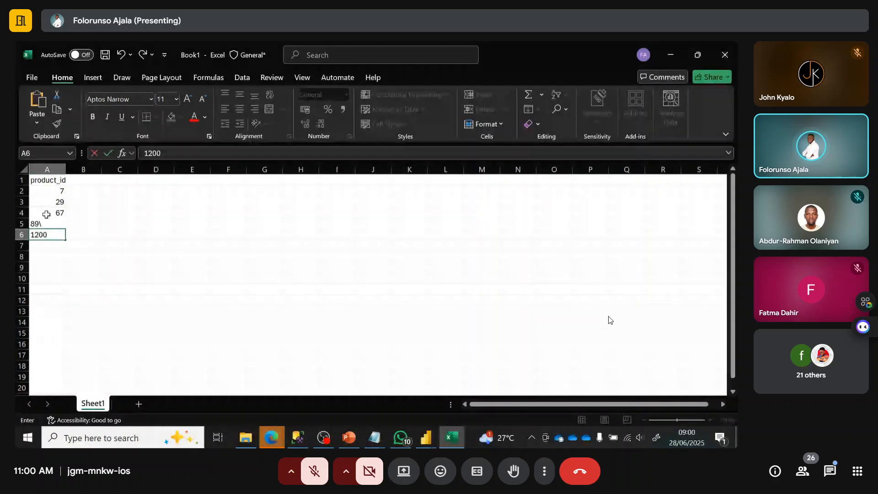
pyautogui.press('Return')
pyautogui.click(54, 222)
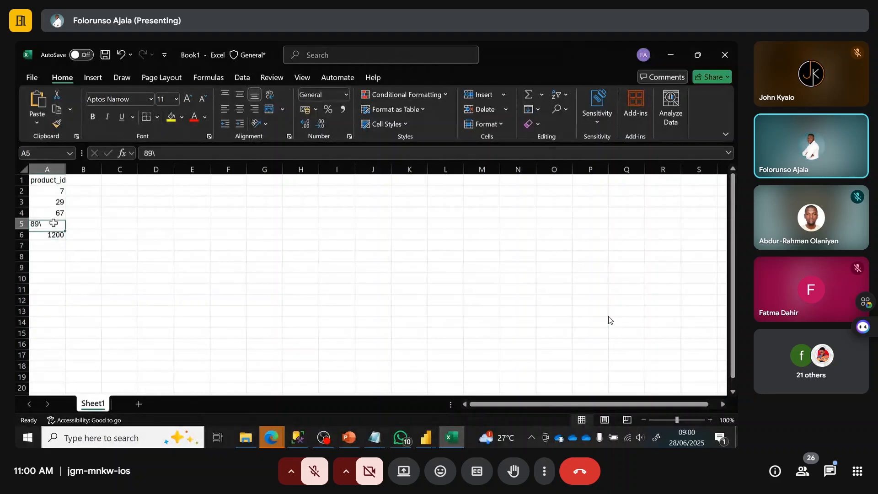
pyautogui.doubleClick(54, 222)
pyautogui.press('BackSpace')
pyautogui.press('Return')
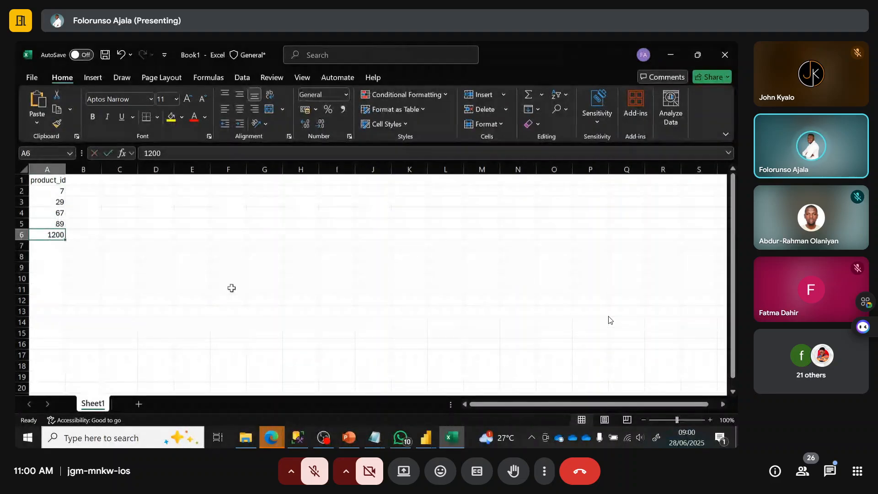
# Step: Dismiss the quick save dialog and open the full Save As options for the product ID workbook
pyautogui.hotkey('ctrl', 's')
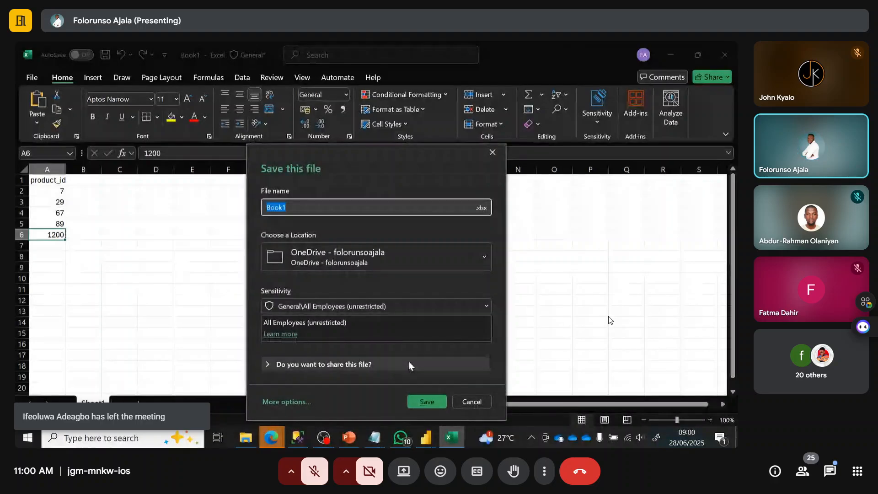
pyautogui.click(493, 152)
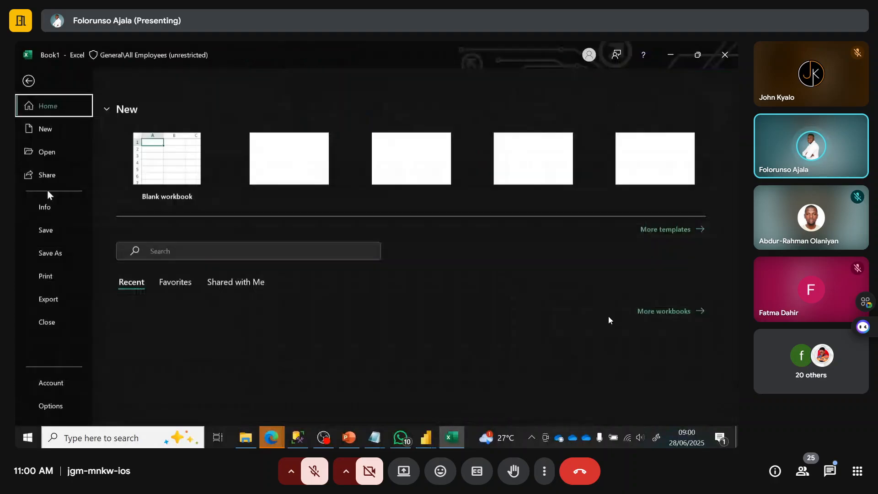
pyautogui.click(32, 78)
pyautogui.click(53, 252)
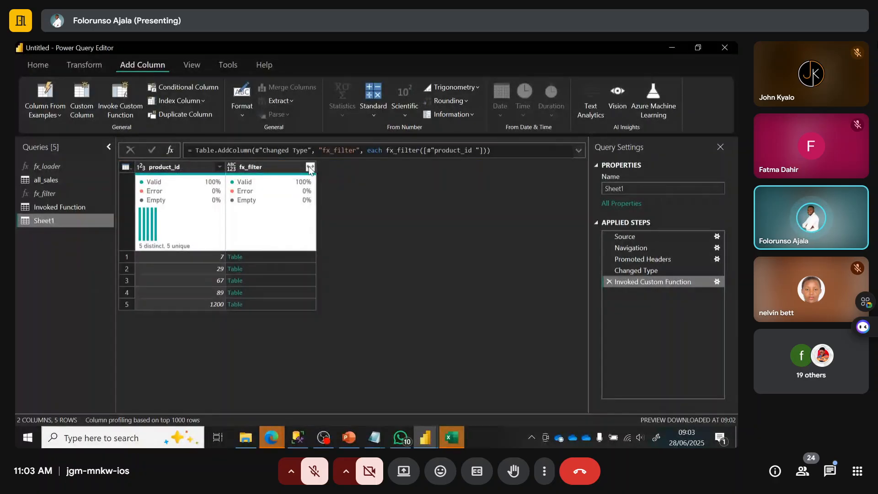
# Step: Expand all columns of fx_filter in Sheet1 without the original name prefix, and remove the first product_id column
pyautogui.click(310, 168)
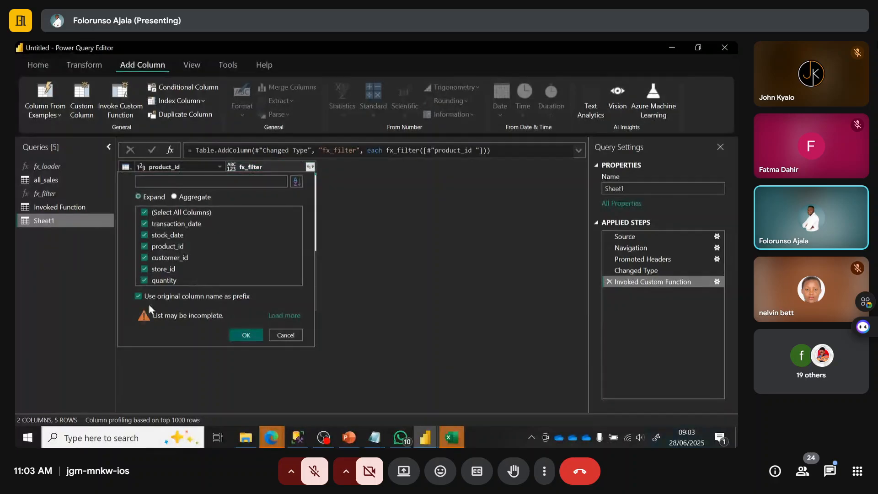
pyautogui.click(138, 296)
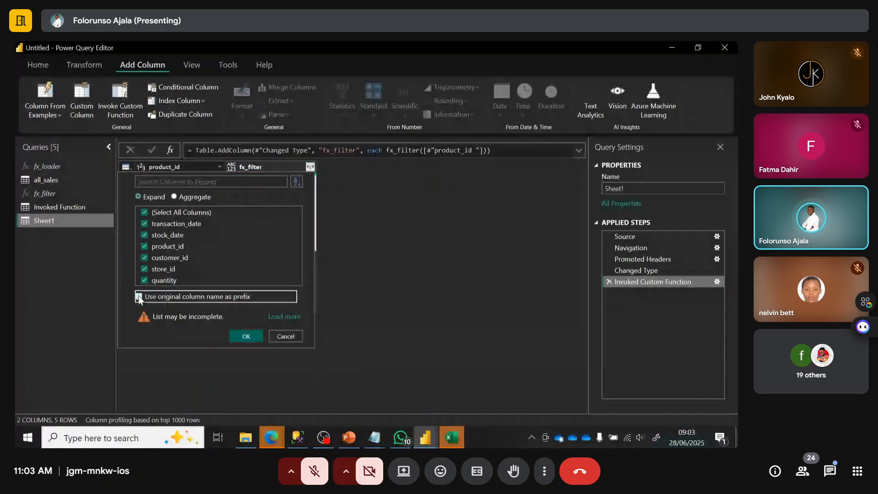
pyautogui.click(247, 336)
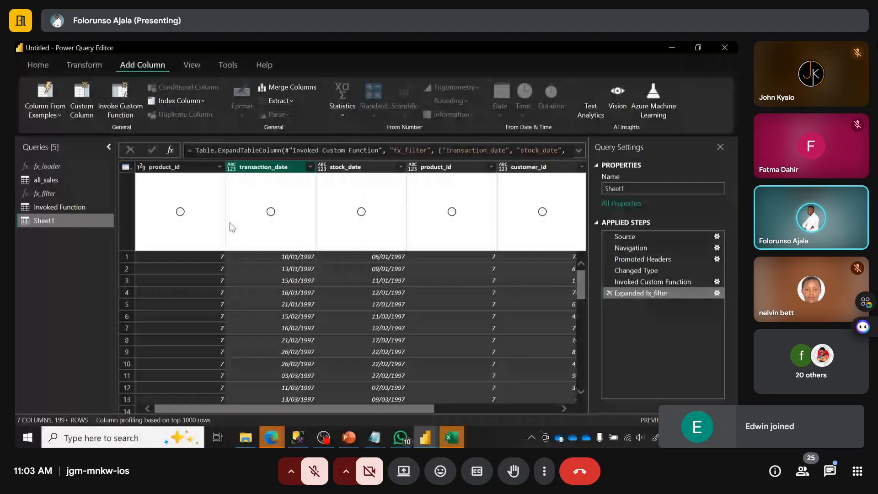
pyautogui.rightClick(185, 168)
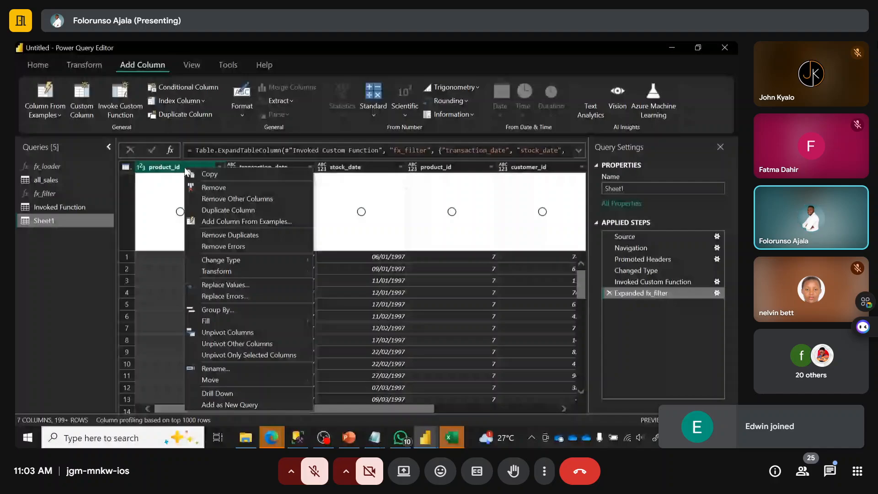
pyautogui.click(215, 187)
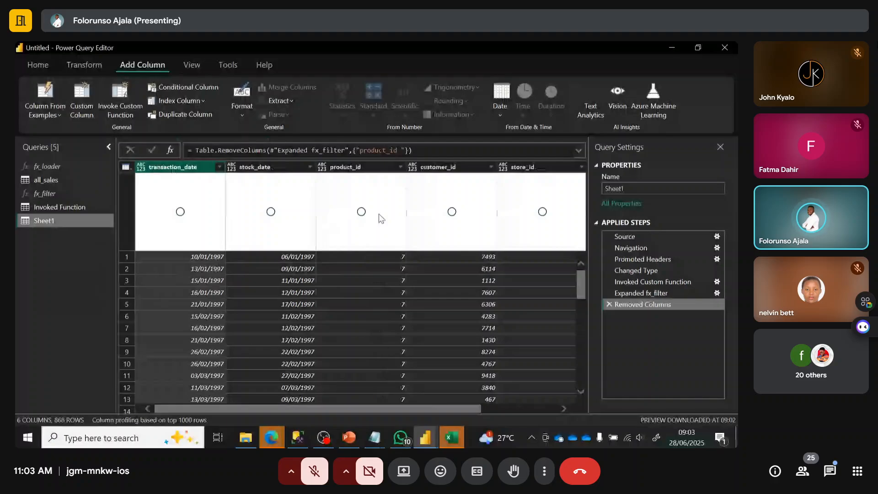
# Step: Compare the product_id filter values in Sheet1 with the IDs in the Product_list workbook in Excel, then return to Power Query
pyautogui.click(401, 168)
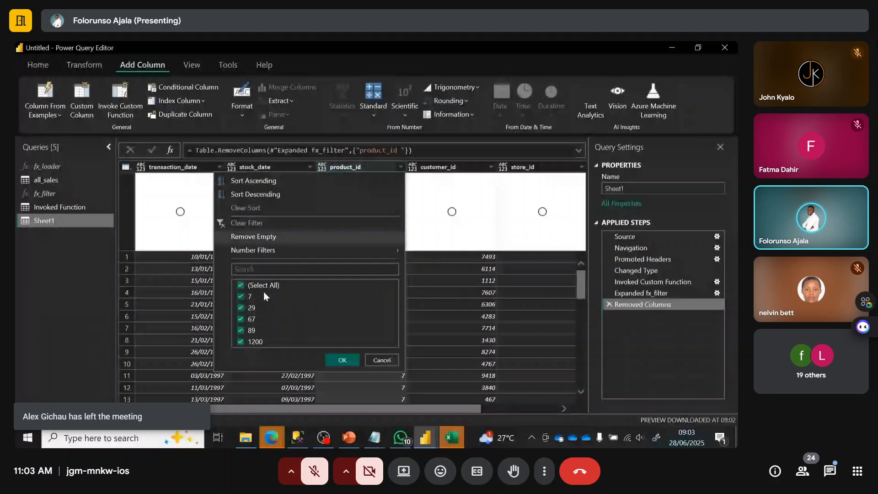
pyautogui.click(343, 357)
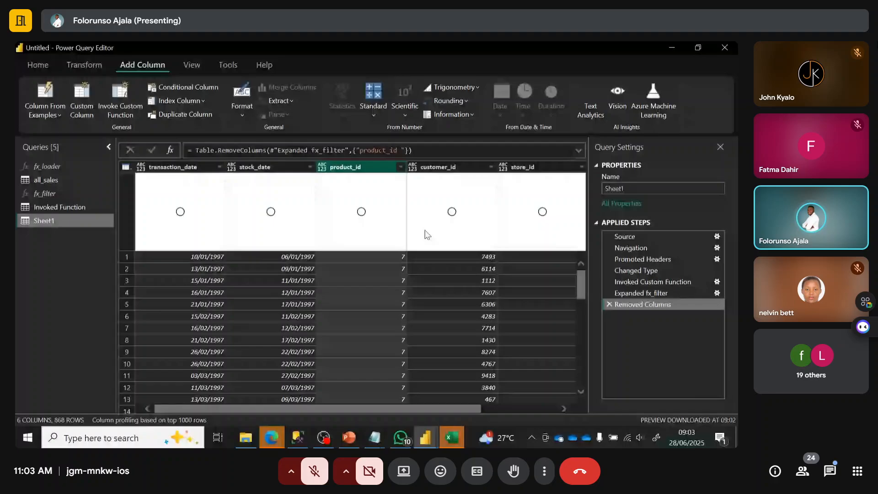
pyautogui.click(452, 438)
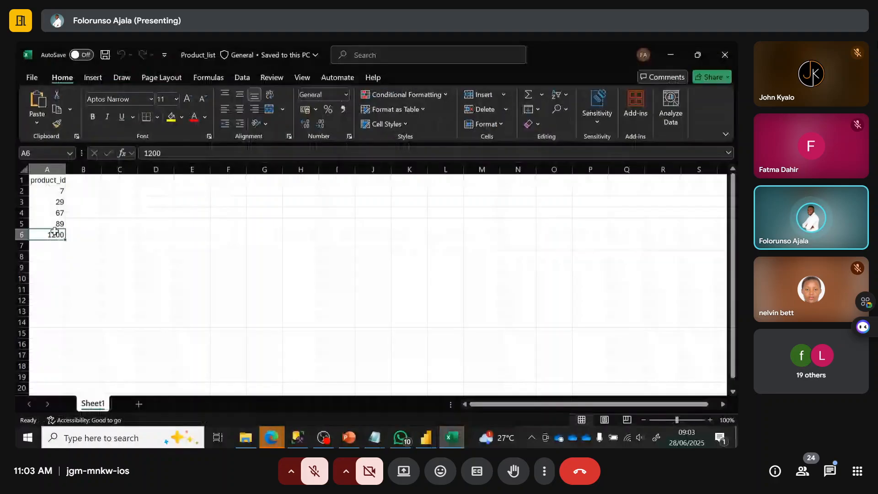
pyautogui.click(54, 246)
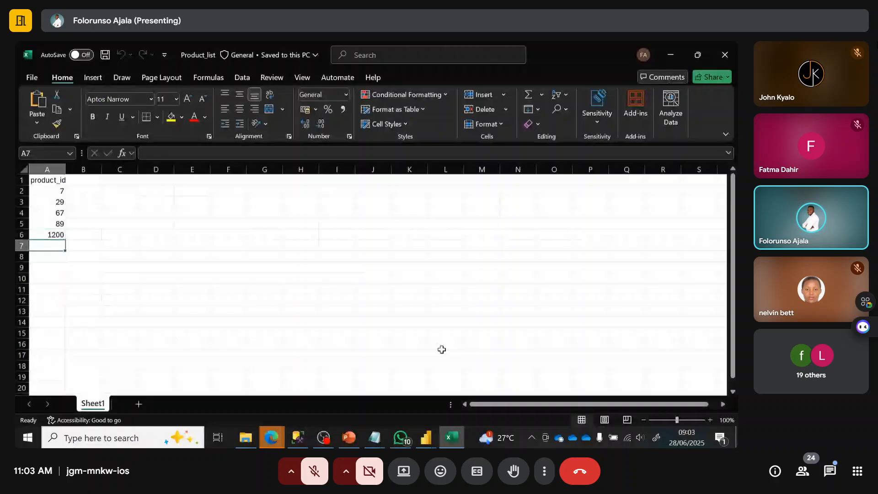
pyautogui.hotkey('alt', 'Tab')
# Step: Apply the product_id filter in Sheet1 with all IDs selected, and reopen its value list
pyautogui.click(401, 168)
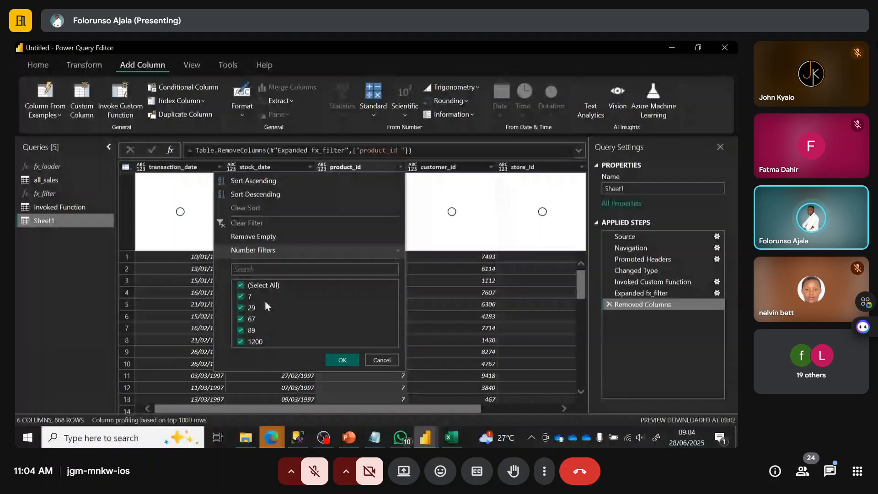
pyautogui.click(342, 360)
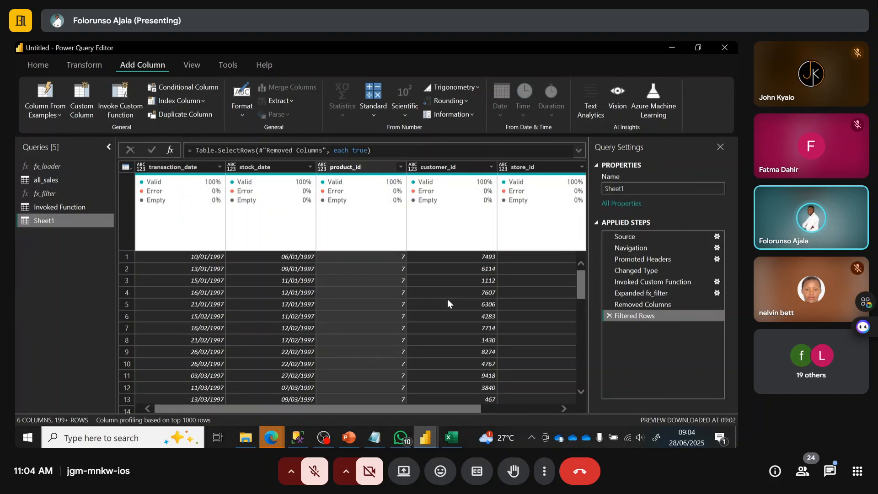
pyautogui.click(399, 168)
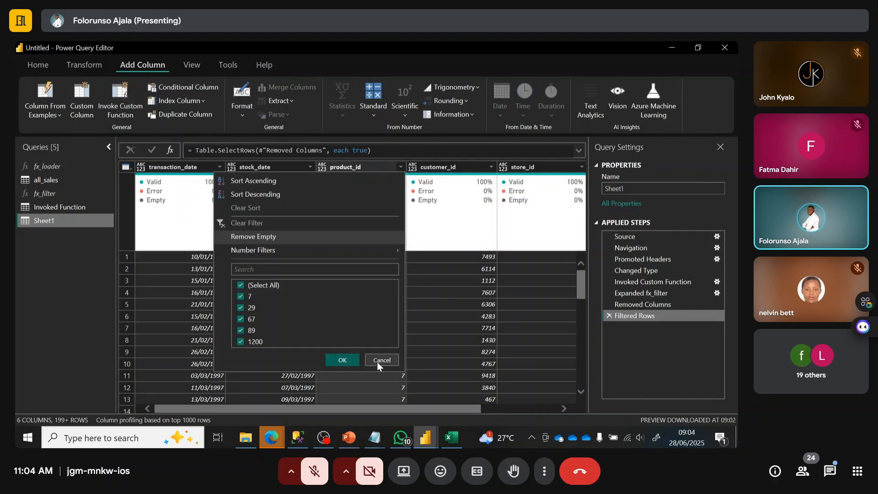
# Step: Switch to the Product_list workbook in Excel, delete the product ID 1200 from A6, and save the workbook
pyautogui.click(452, 437)
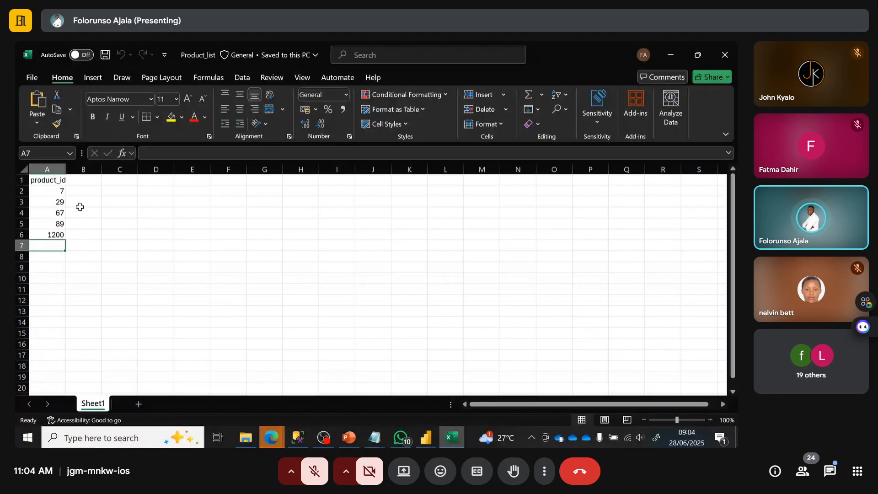
pyautogui.click(60, 235)
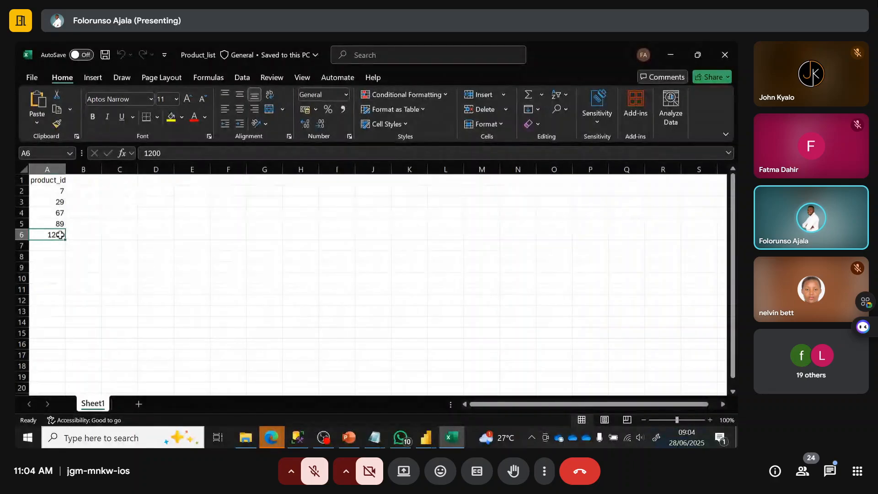
pyautogui.press('Delete')
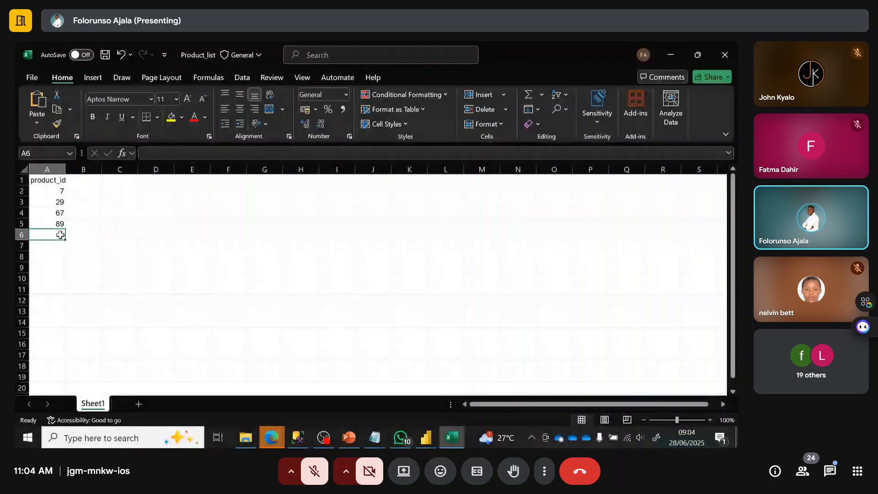
pyautogui.click(122, 265)
pyautogui.hotkey('ctrl', 's')
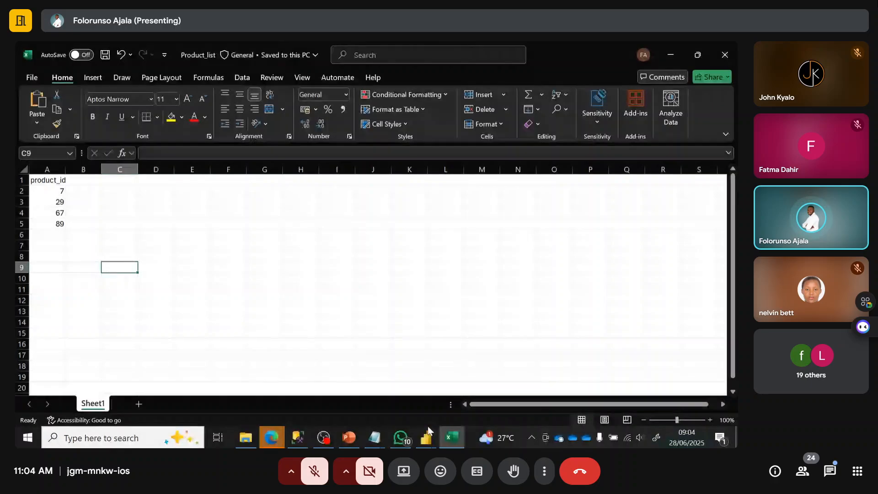
# Step: Return to Power Query, close the product_id filter list, and refresh the Sheet1 query preview
pyautogui.click(427, 432)
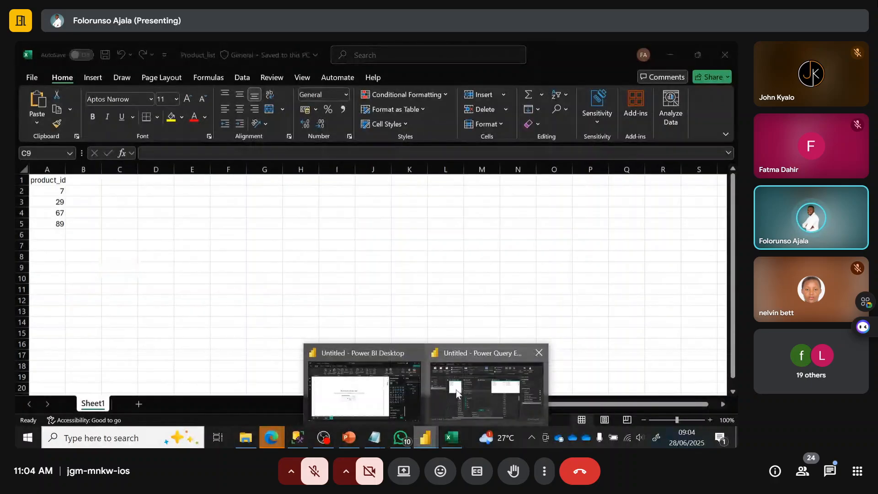
pyautogui.click(456, 390)
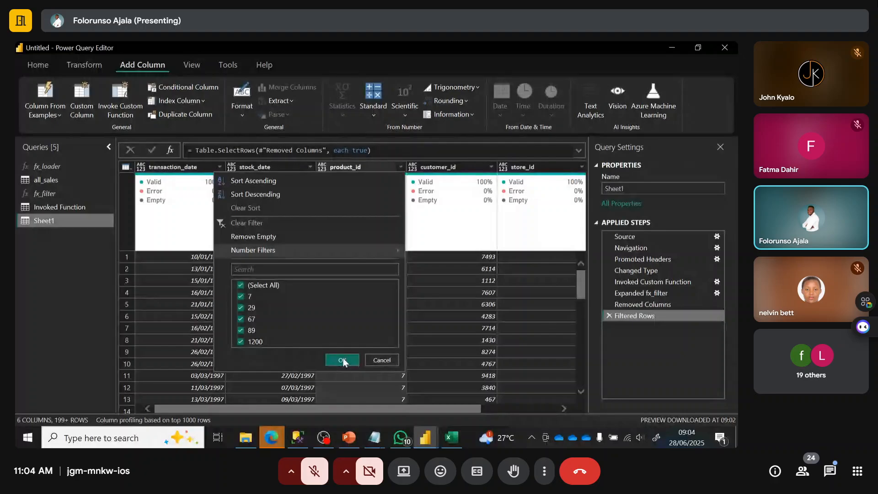
pyautogui.click(343, 361)
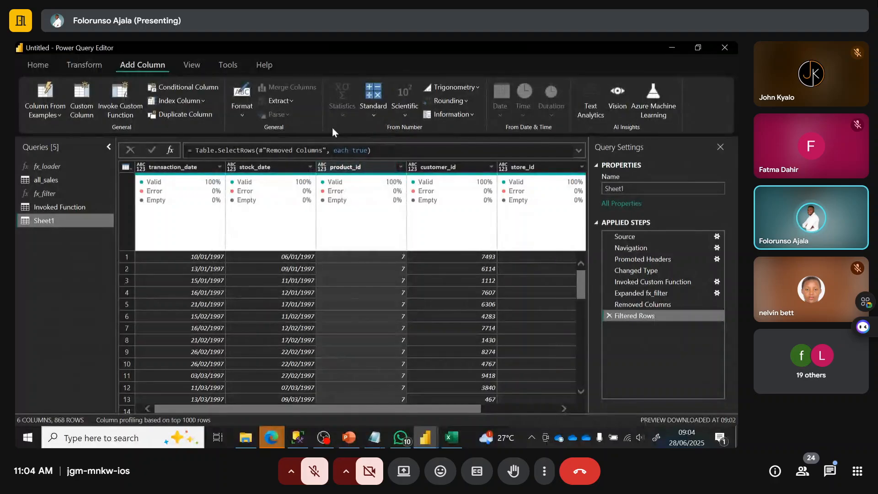
pyautogui.click(43, 62)
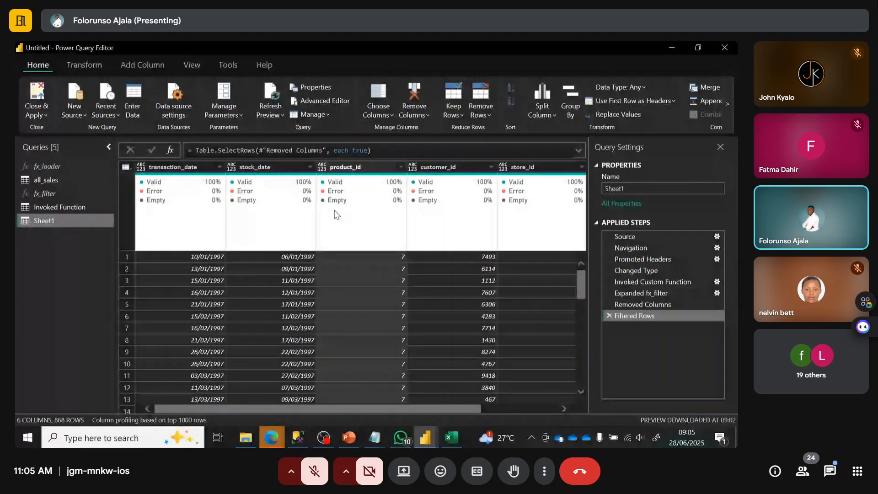
pyautogui.click(276, 103)
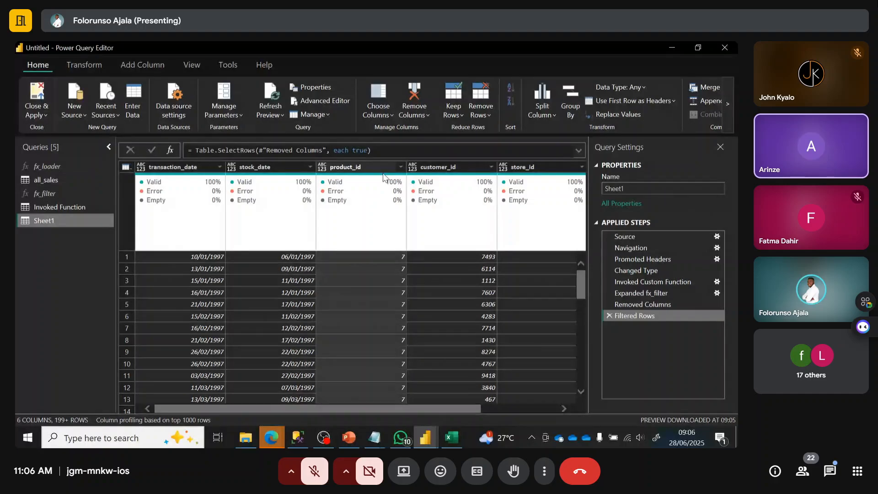
# Step: Check which product IDs the product_id filter lists in the refreshed Sheet1 query
pyautogui.click(401, 167)
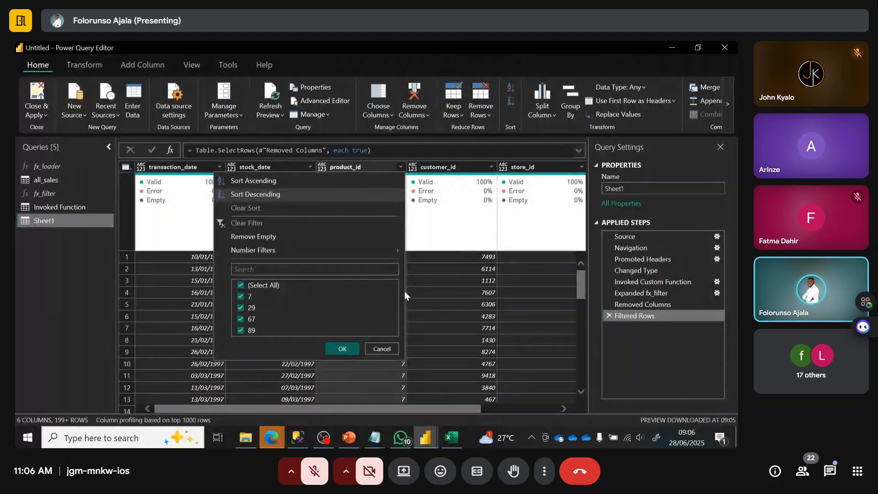
pyautogui.click(347, 350)
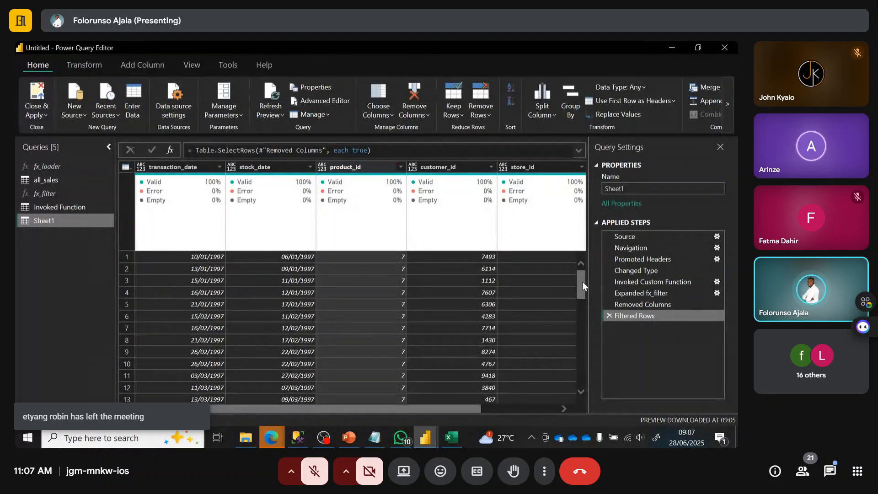
pyautogui.moveTo(583, 281)
pyautogui.mouseDown()
pyautogui.moveTo(582, 302)
pyautogui.moveTo(582, 271)
pyautogui.mouseUp()
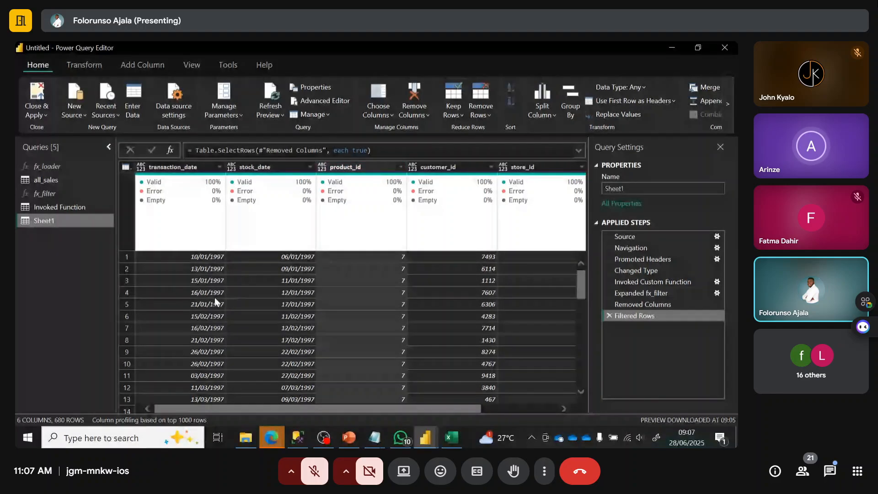
# Step: Rename the Sheet1 query as product
pyautogui.click(635, 189)
pyautogui.doubleClick(635, 190)
pyautogui.press('BackSpace')
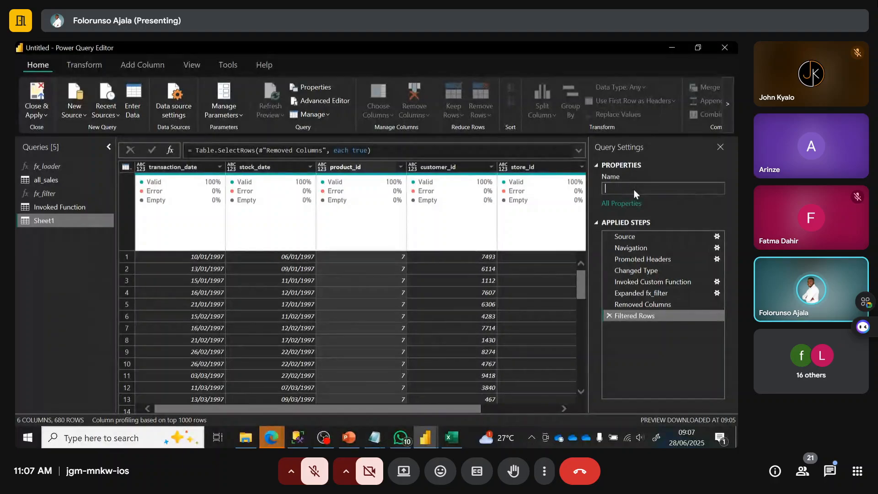
pyautogui.write('p')
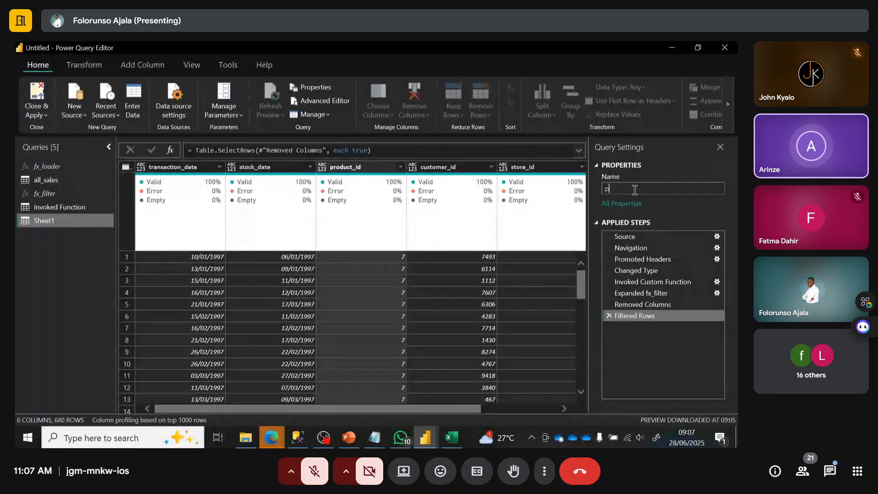
pyautogui.write('roduct')
pyautogui.press('Return')
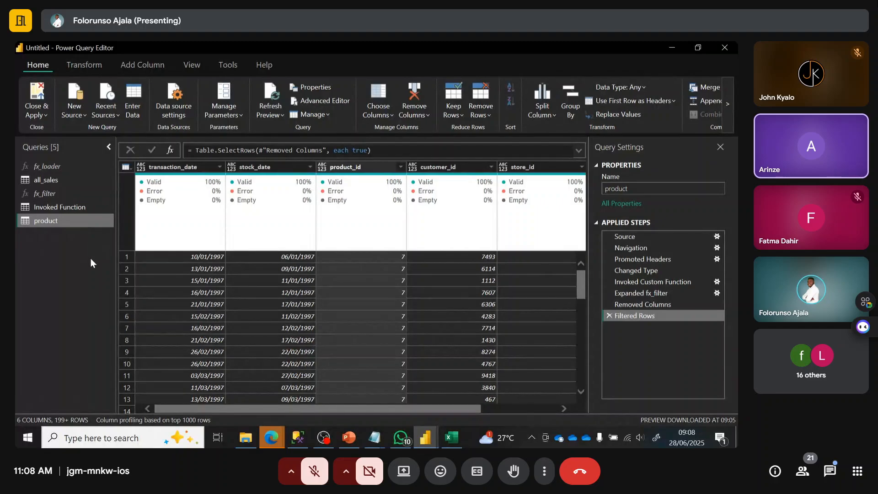
# Step: Review the product_id filter values in the product query and close the list without changing the filter
pyautogui.click(400, 168)
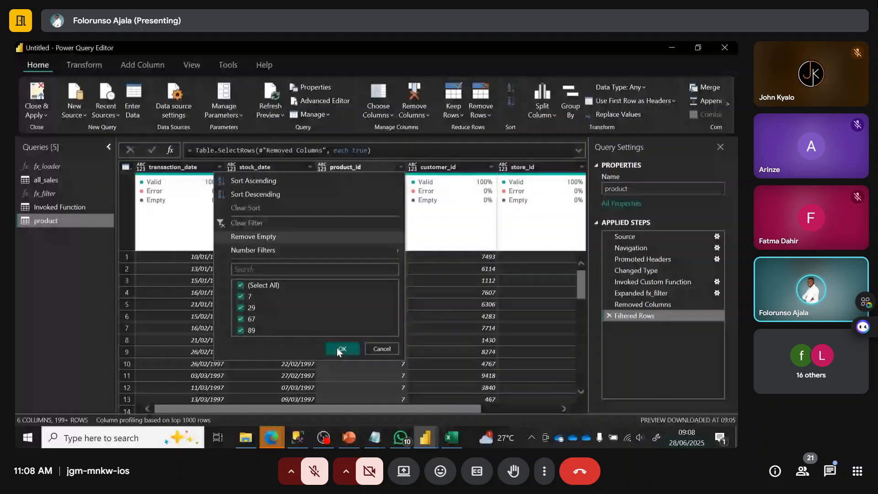
pyautogui.click(383, 348)
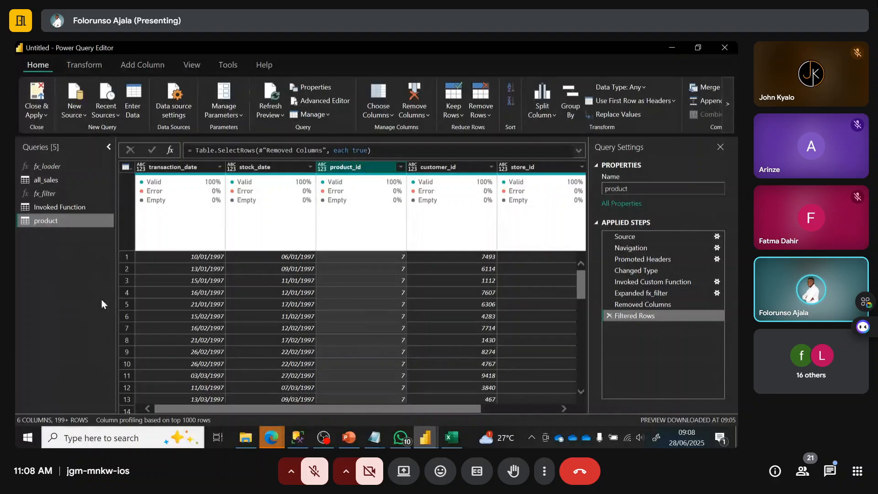
pyautogui.moveTo(372, 407); pyautogui.dragTo(264, 420)
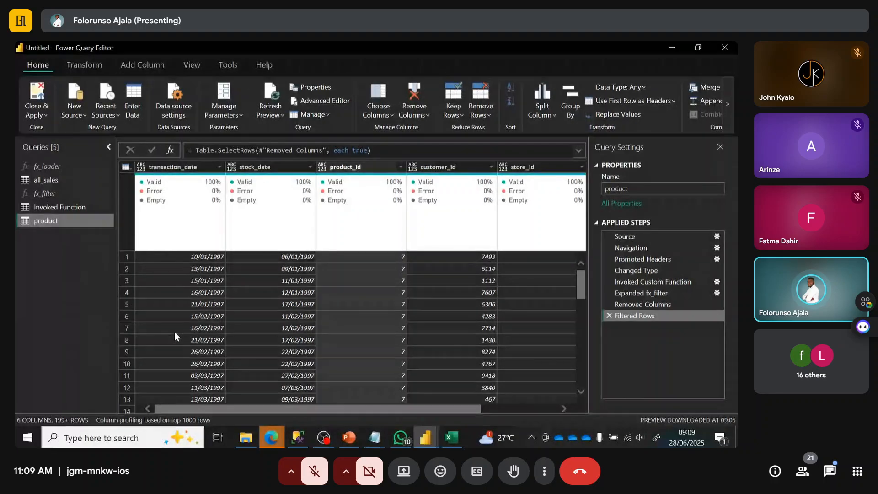
# Step: View the Dynamic Calculated Columns slide in the PowerPoint deck and return to Power Query
pyautogui.click(349, 438)
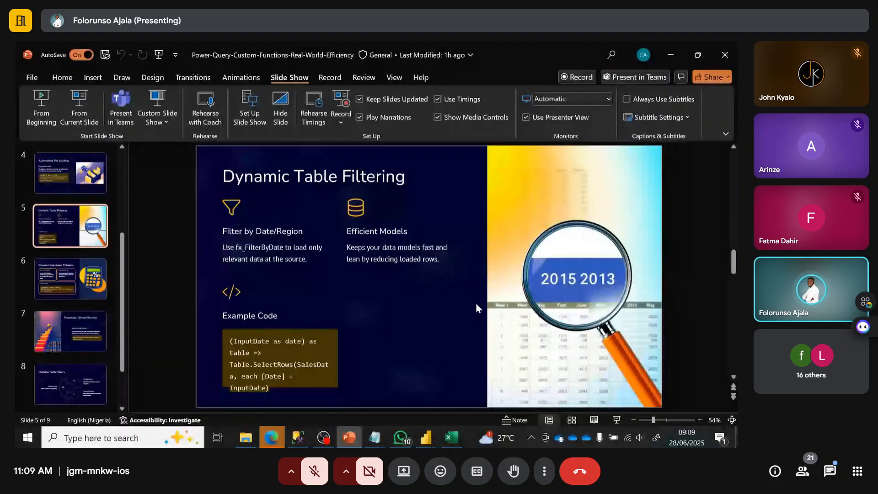
pyautogui.scroll(-1, 476, 303)
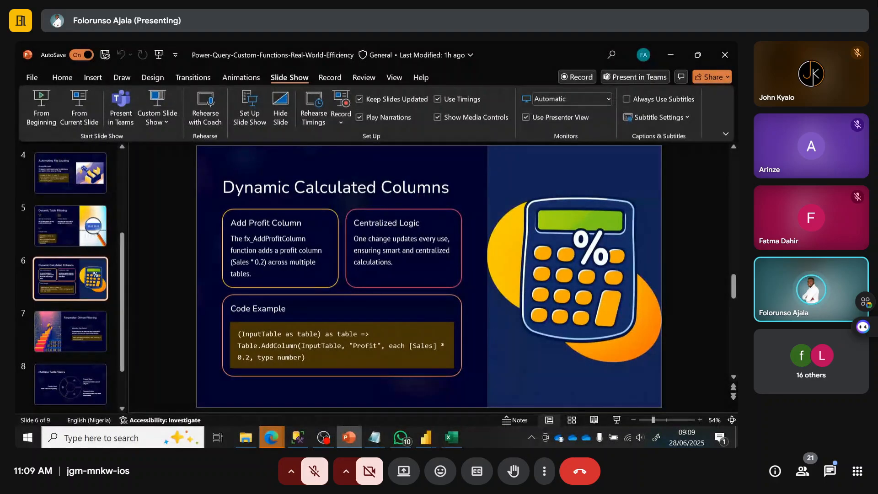
pyautogui.moveTo(426, 443)
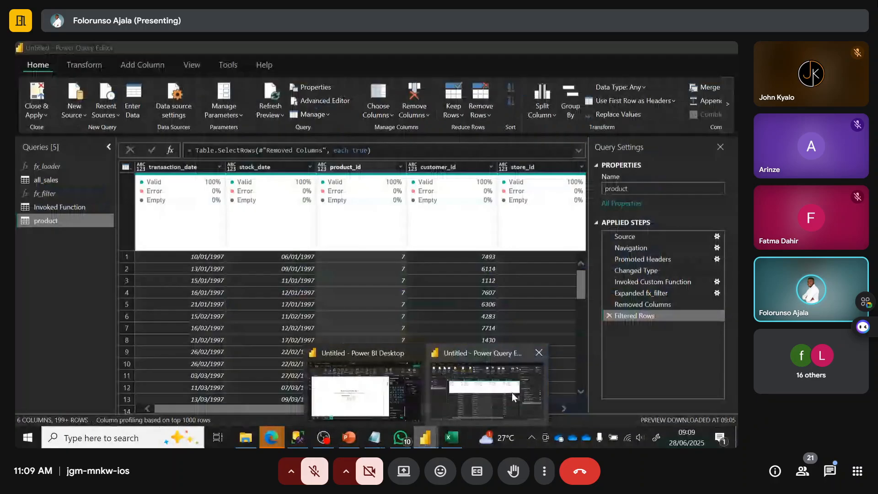
pyautogui.click(512, 392)
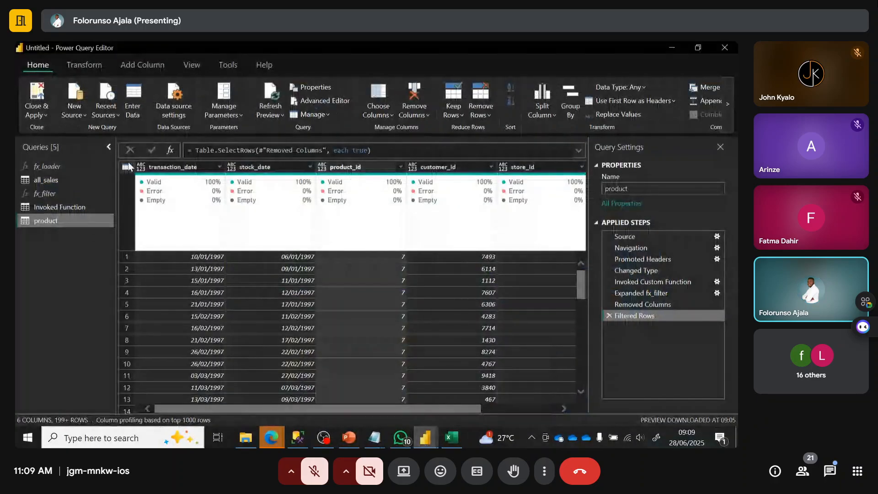
# Step: Start a new SQL Server source and look up the server name in SQL Server Management Studio's Database Engine connection dialog
pyautogui.click(84, 116)
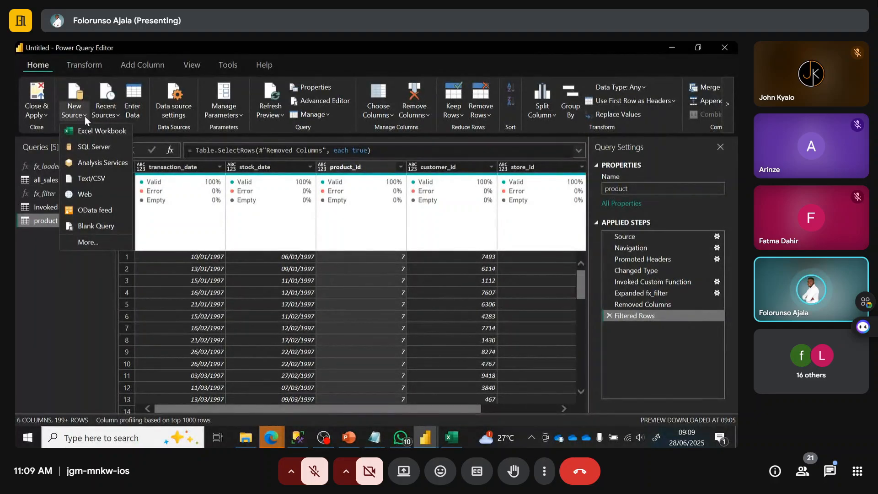
pyautogui.click(96, 149)
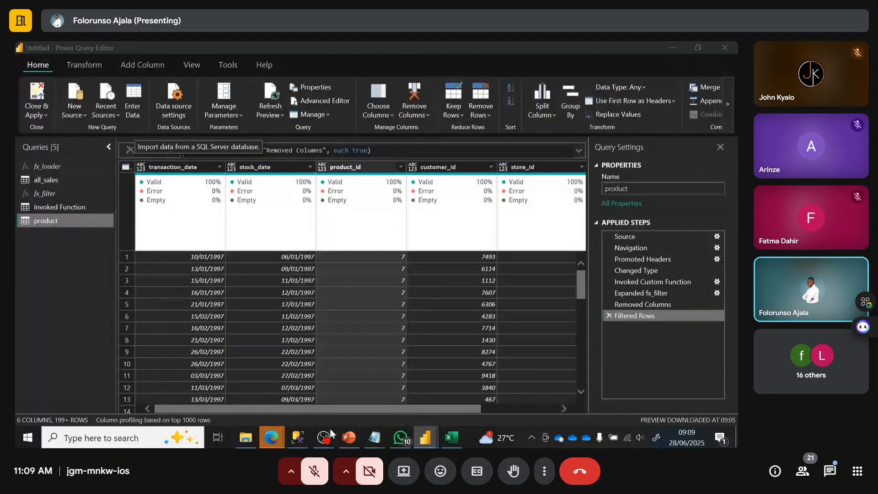
pyautogui.click(298, 437)
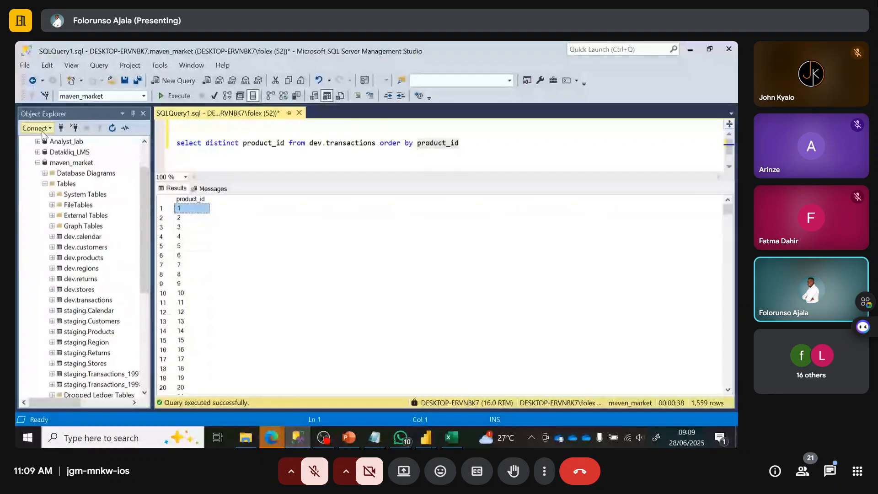
pyautogui.click(48, 129)
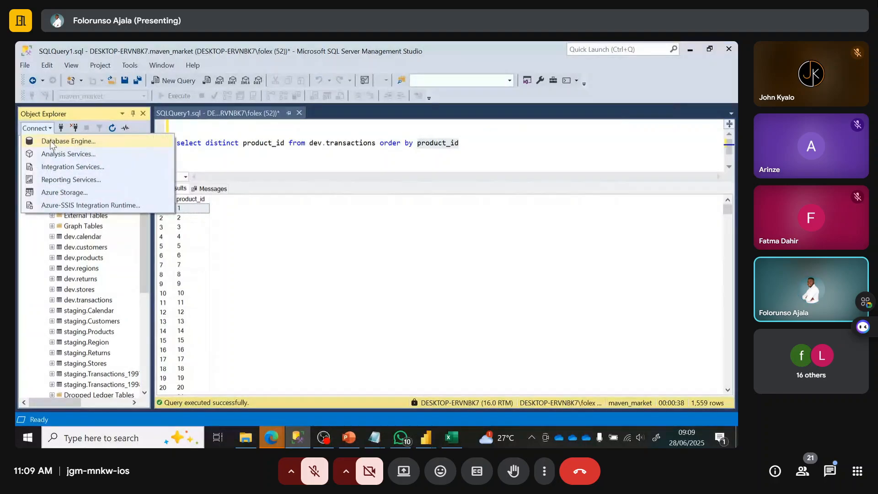
pyautogui.click(51, 142)
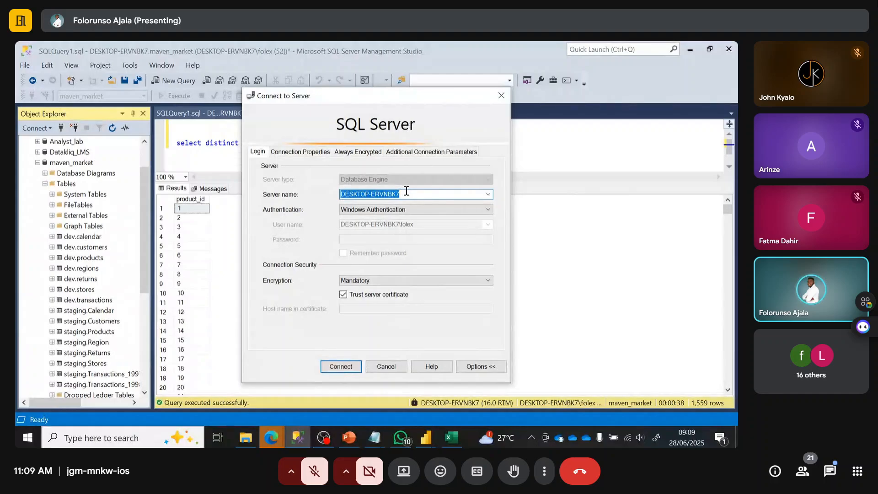
# Step: Return to Power Query and connect to the SQL Server DESKTOP-ERVNBK7 in Import mode
pyautogui.click(437, 438)
pyautogui.click(476, 409)
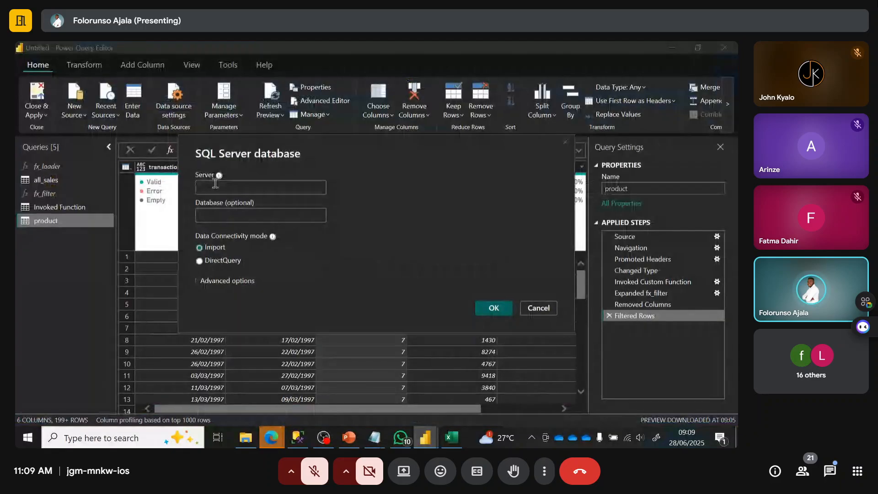
pyautogui.click(215, 187)
pyautogui.write('DESKTOP-ERVNBK7')
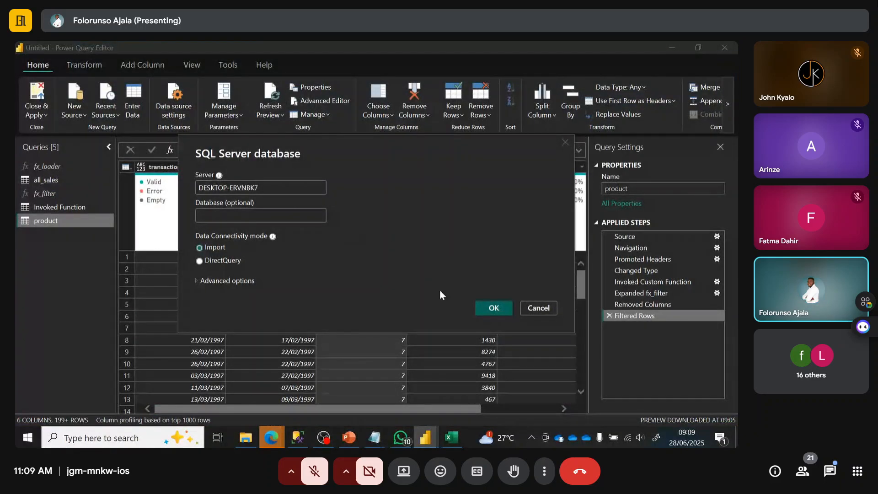
pyautogui.click(493, 308)
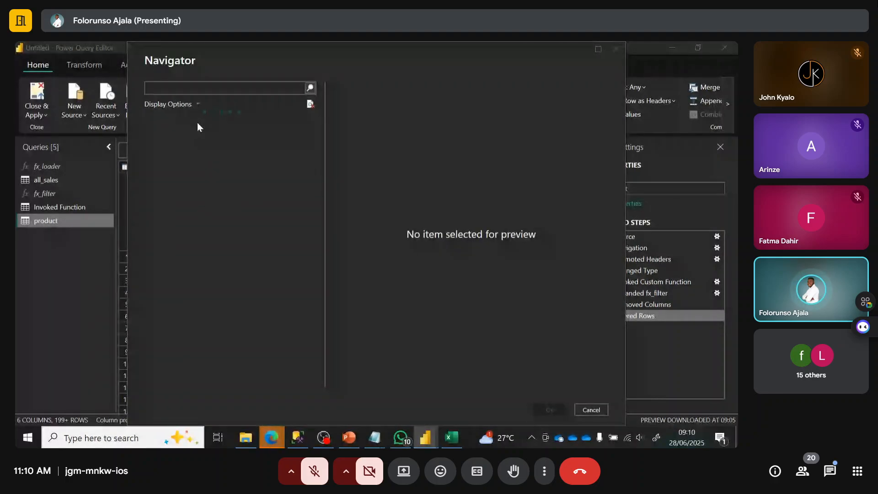
# Step: Load the dev.products table from the maven_market database as a new query and refresh its outdated preview
pyautogui.click(160, 120)
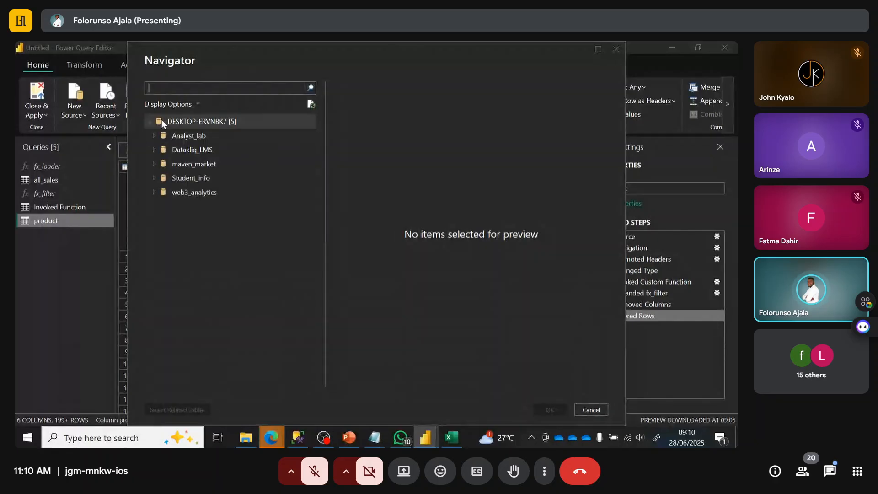
pyautogui.click(154, 163)
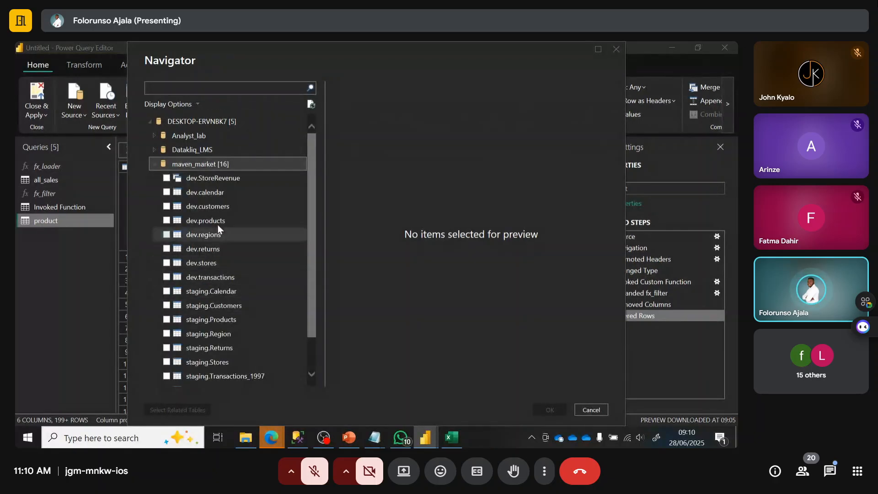
pyautogui.click(168, 219)
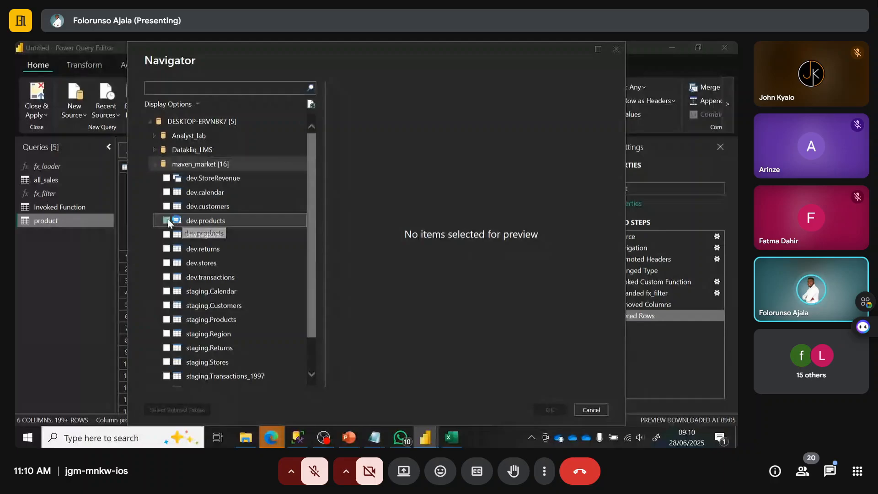
pyautogui.click(168, 221)
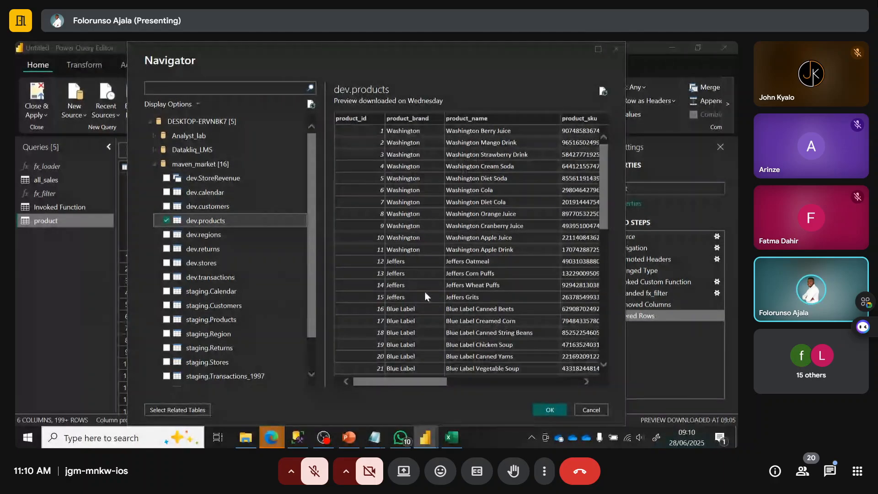
pyautogui.click(549, 410)
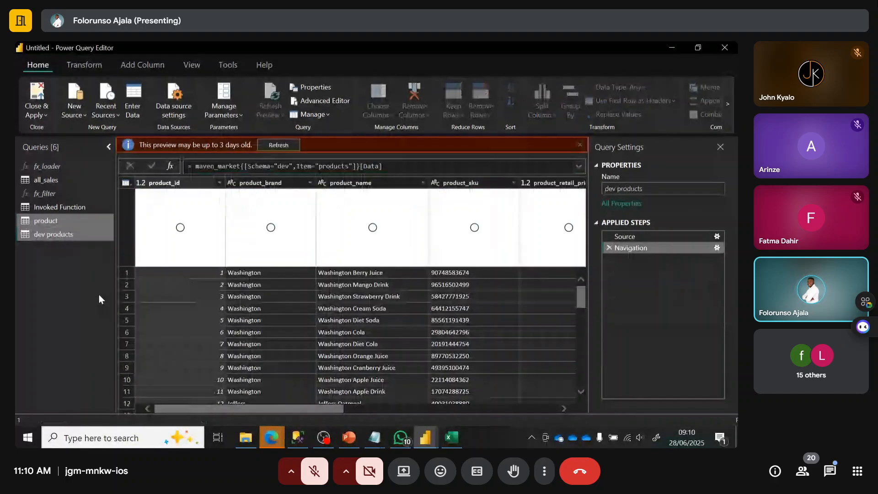
pyautogui.click(279, 145)
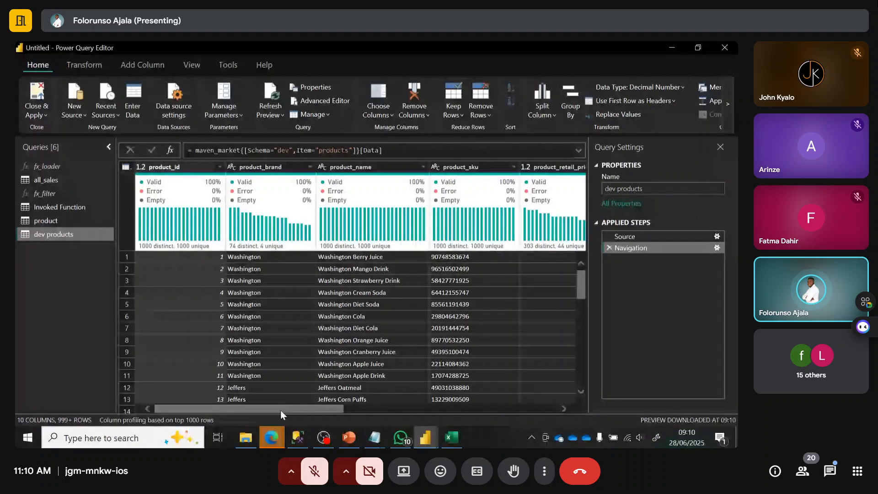
# Step: Examine the columns of the dev products query, especially product_retail_price, product_cost and Discount_price
pyautogui.moveTo(281, 409); pyautogui.dragTo(369, 408)
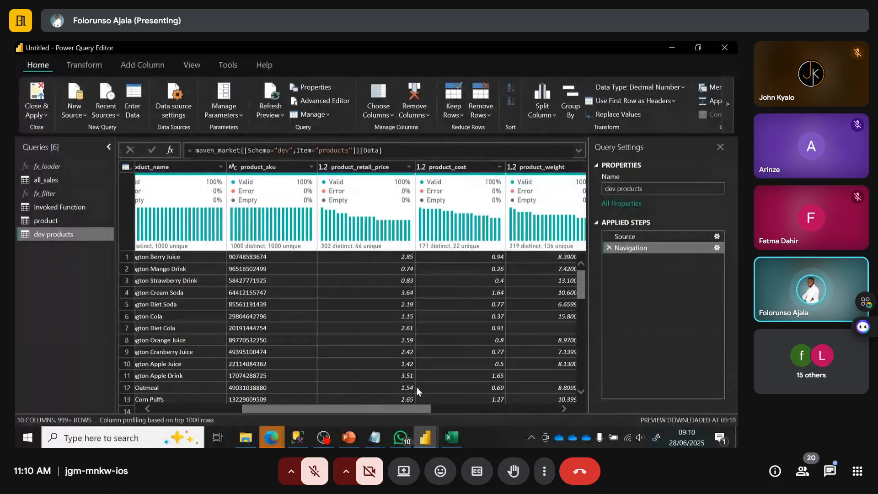
pyautogui.moveTo(373, 410)
pyautogui.mouseDown()
pyautogui.moveTo(411, 410)
pyautogui.moveTo(366, 411)
pyautogui.mouseUp()
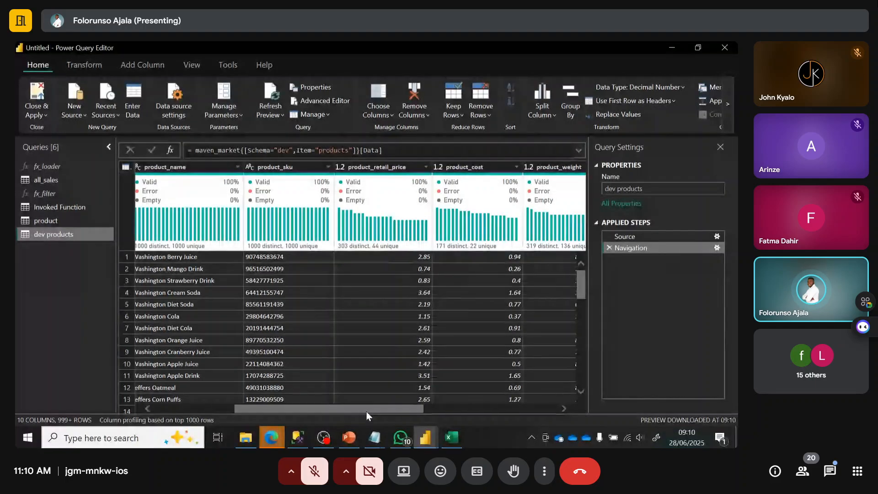
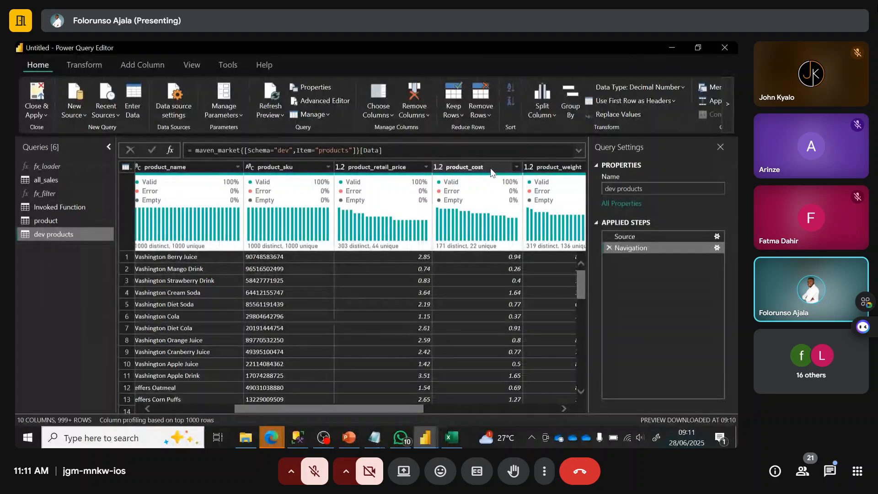
pyautogui.moveTo(389, 178)
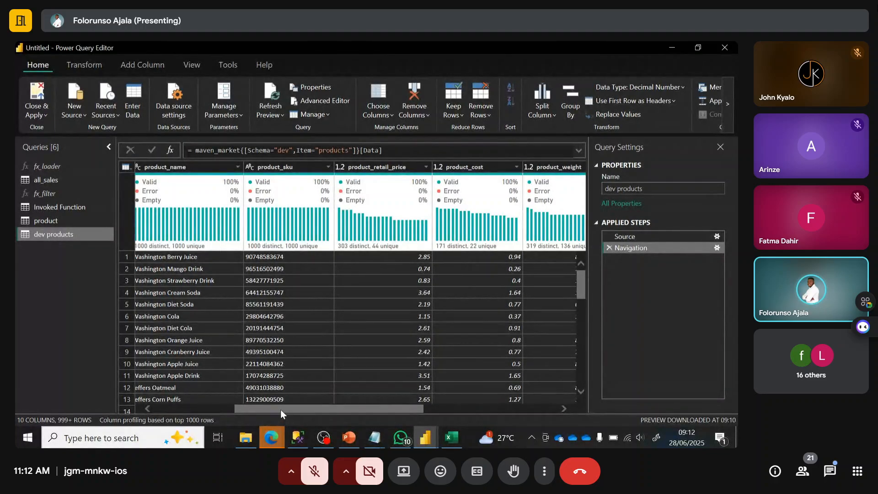
pyautogui.moveTo(281, 410); pyautogui.dragTo(311, 412)
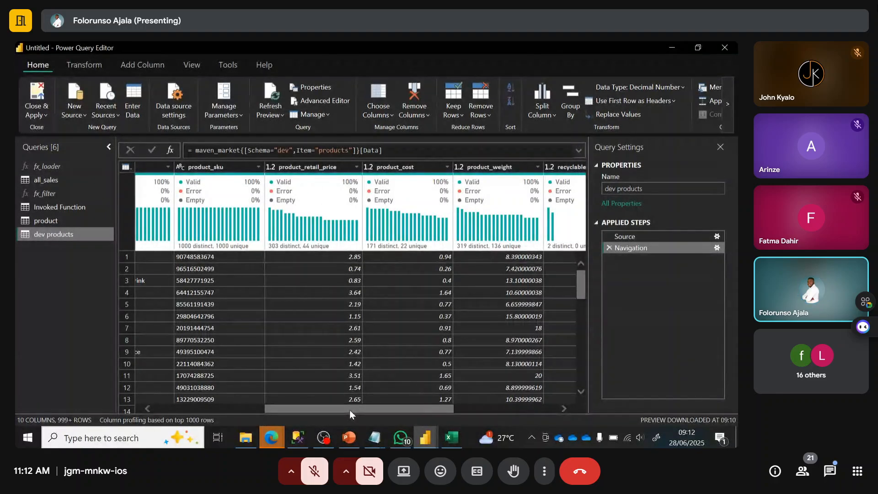
pyautogui.moveTo(349, 410); pyautogui.dragTo(523, 416)
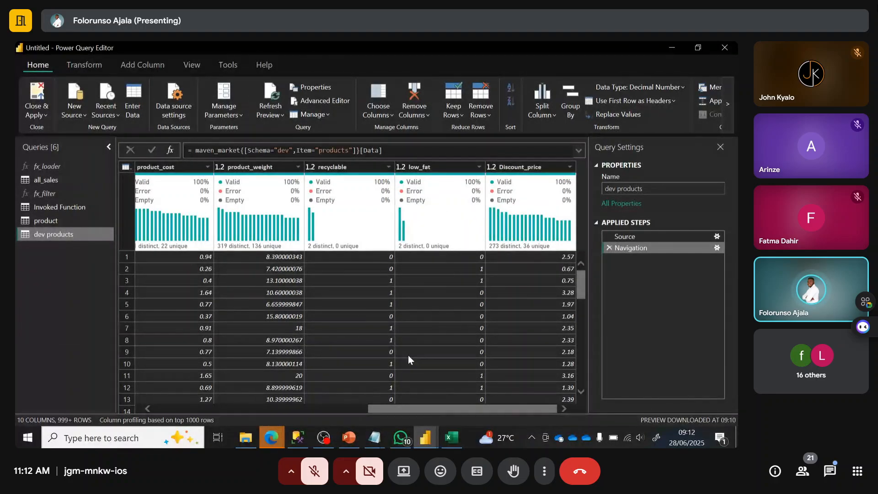
pyautogui.moveTo(414, 410); pyautogui.dragTo(276, 416)
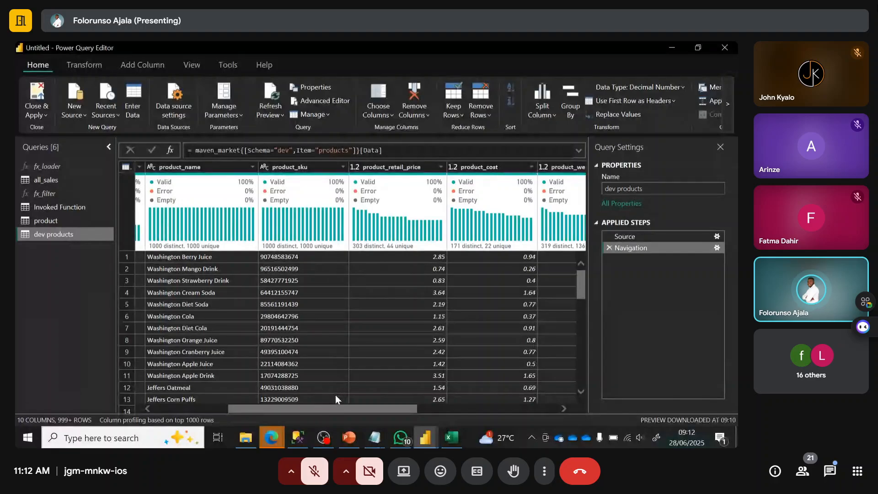
pyautogui.moveTo(334, 408); pyautogui.dragTo(347, 407)
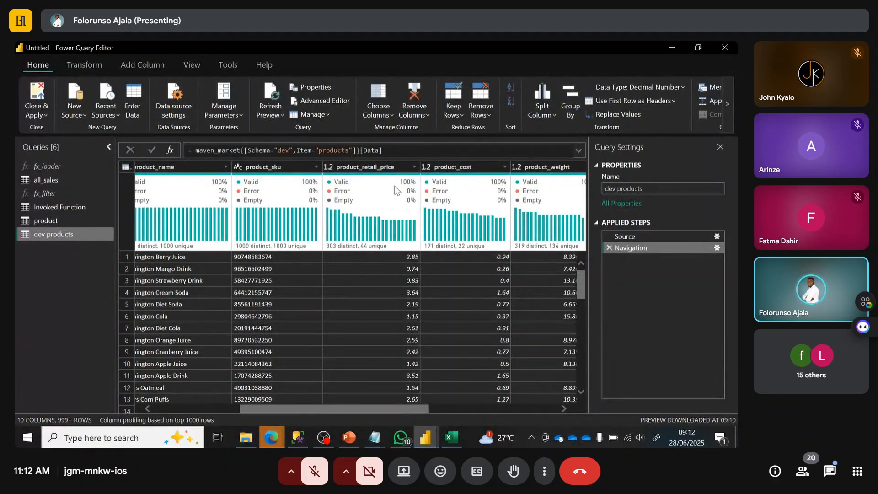
pyautogui.moveTo(399, 183)
pyautogui.moveTo(403, 410); pyautogui.dragTo(424, 408)
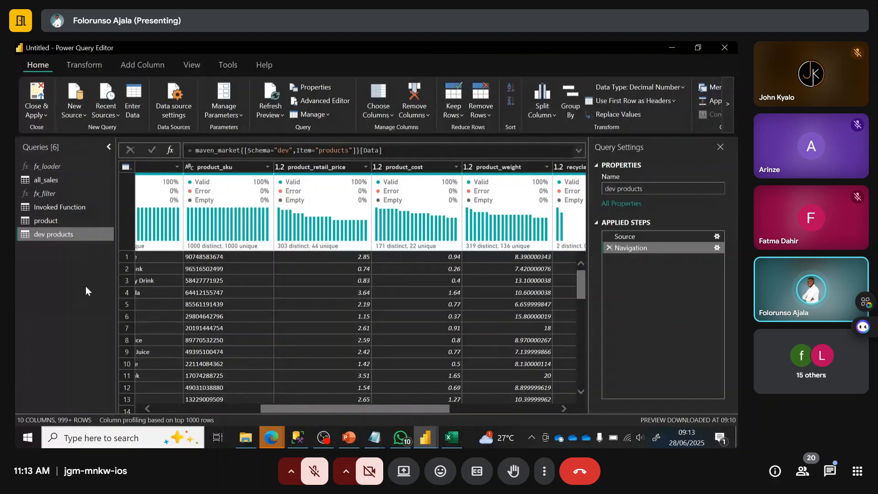
# Step: Create a blank query and copy the Overwritten function code from the addcalculatedcolum_with_mcode file in Notepad
pyautogui.click(85, 115)
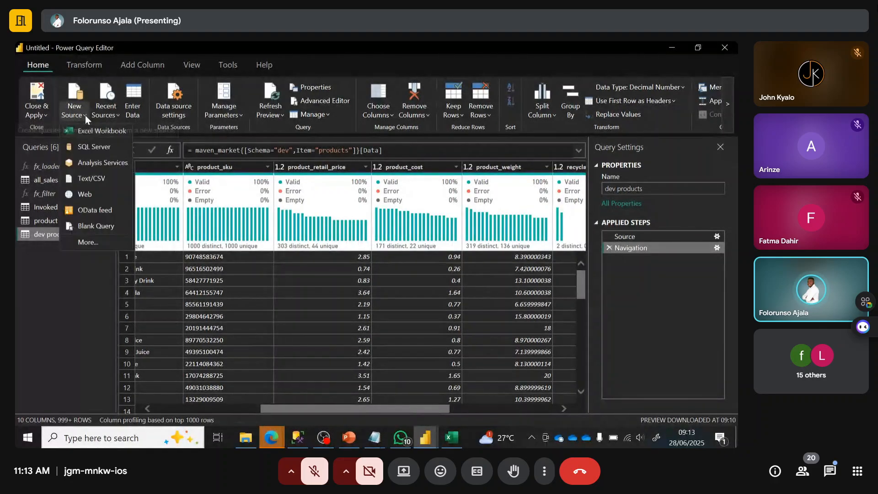
pyautogui.click(98, 227)
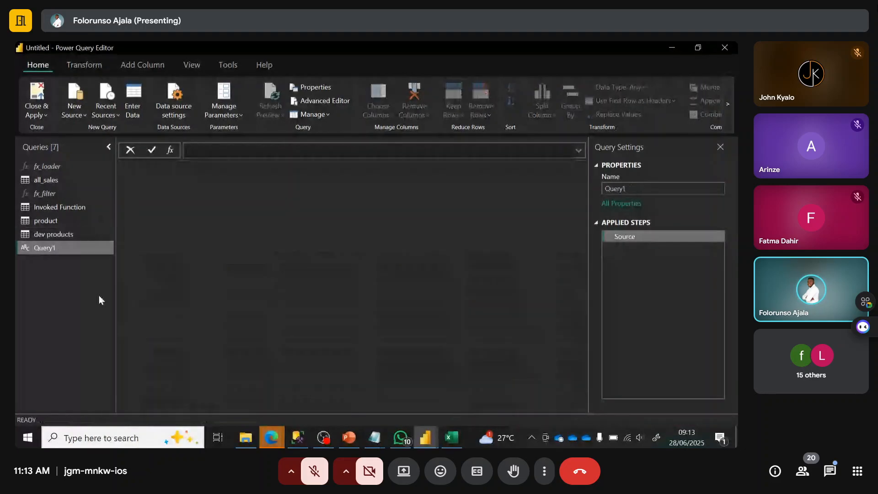
pyautogui.click(373, 440)
pyautogui.click(523, 386)
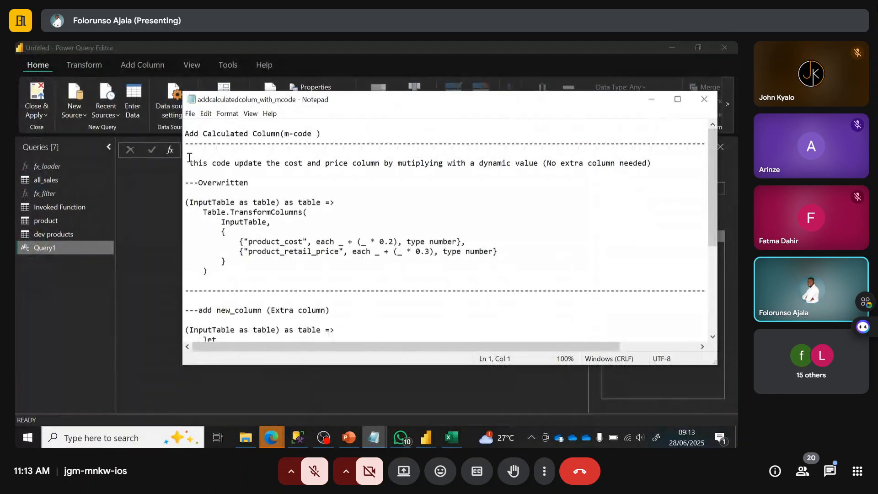
pyautogui.moveTo(190, 161); pyautogui.dragTo(319, 278)
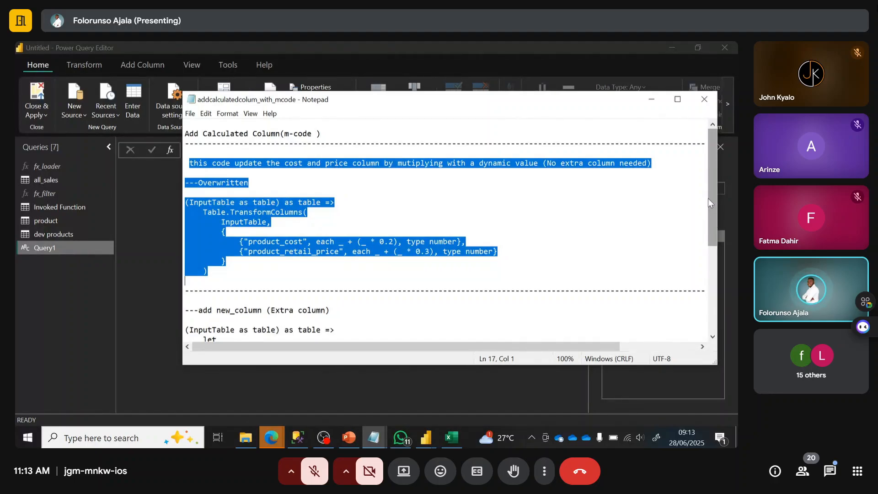
pyautogui.moveTo(709, 198)
pyautogui.mouseDown()
pyautogui.moveTo(716, 241)
pyautogui.moveTo(710, 197)
pyautogui.mouseUp()
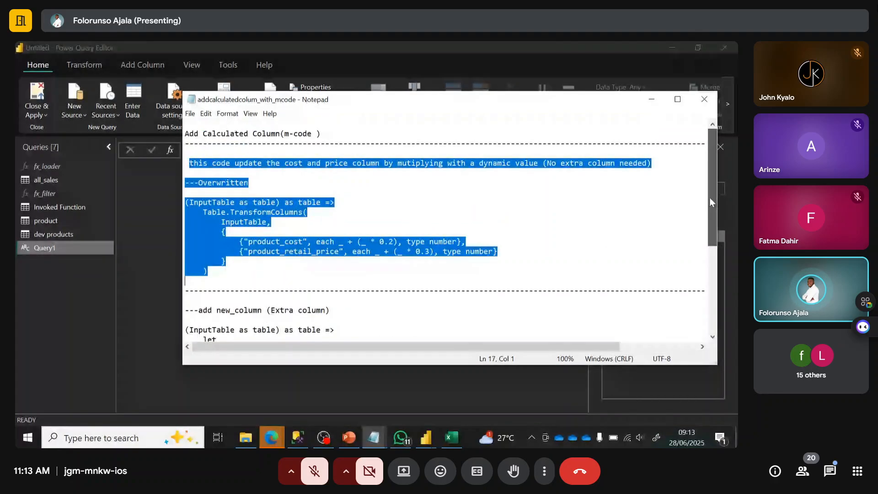
pyautogui.moveTo(221, 281); pyautogui.dragTo(184, 204)
pyautogui.hotkey('ctrl', 'c')
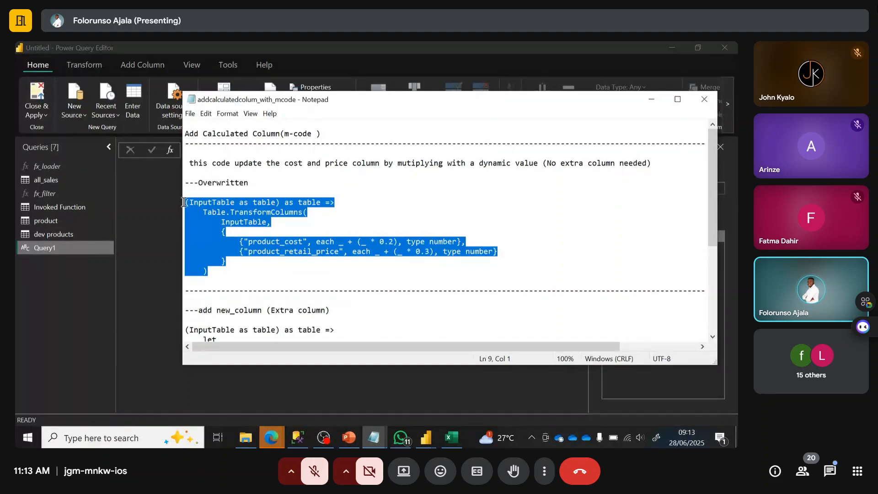
# Step: Back in Power Query, replace Query1's entire code in the Advanced Editor with the copied Table.TransformColumns function, adding a blank line above it
pyautogui.click(154, 213)
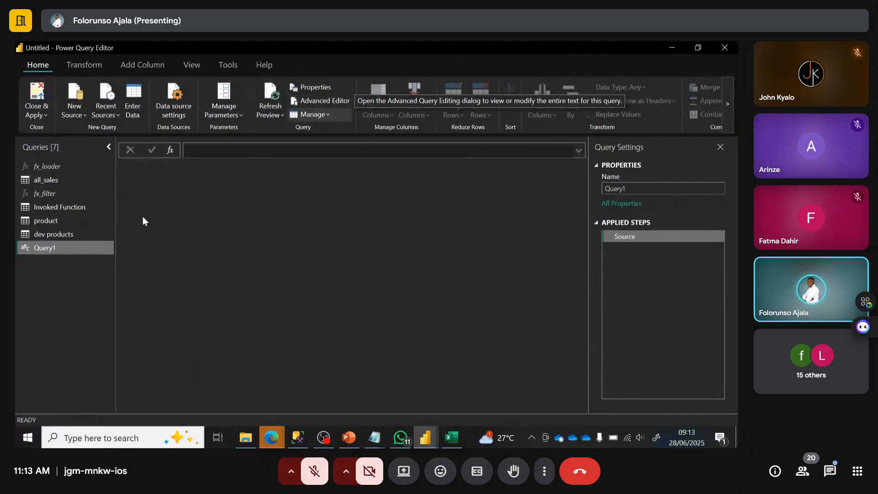
pyautogui.click(331, 100)
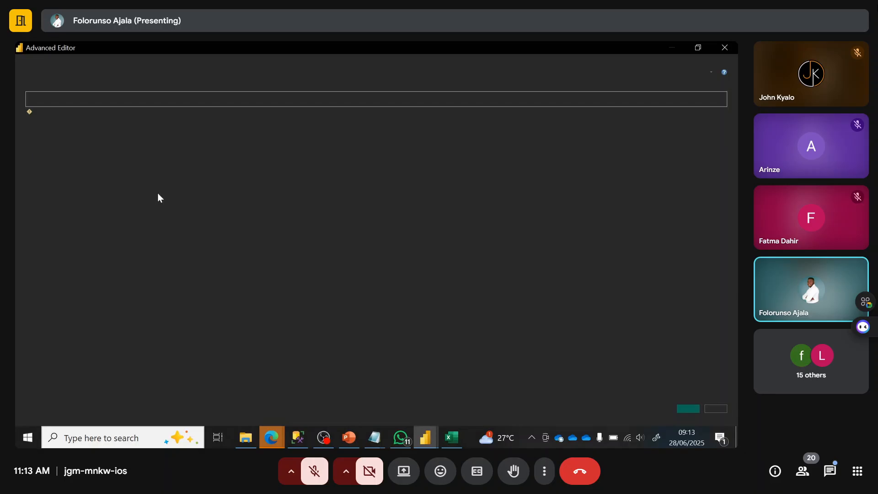
pyautogui.hotkey('ctrl', 'a')
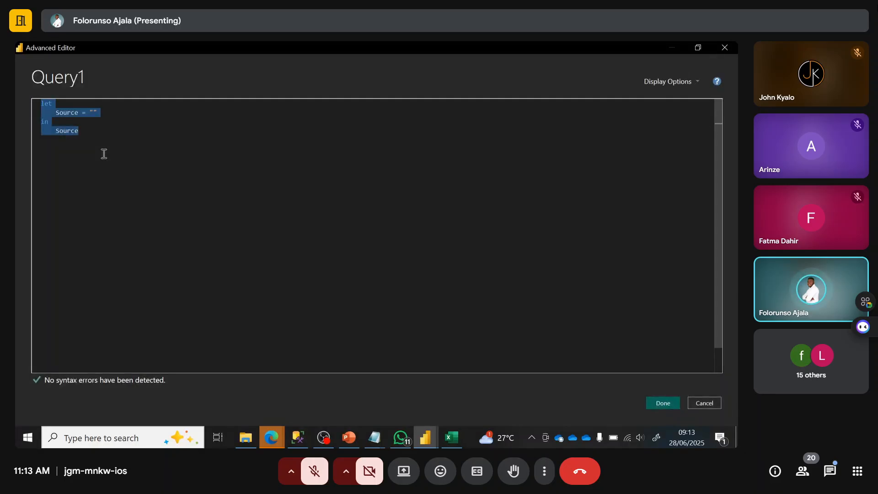
pyautogui.press('Delete')
pyautogui.hotkey('ctrl', 'v')
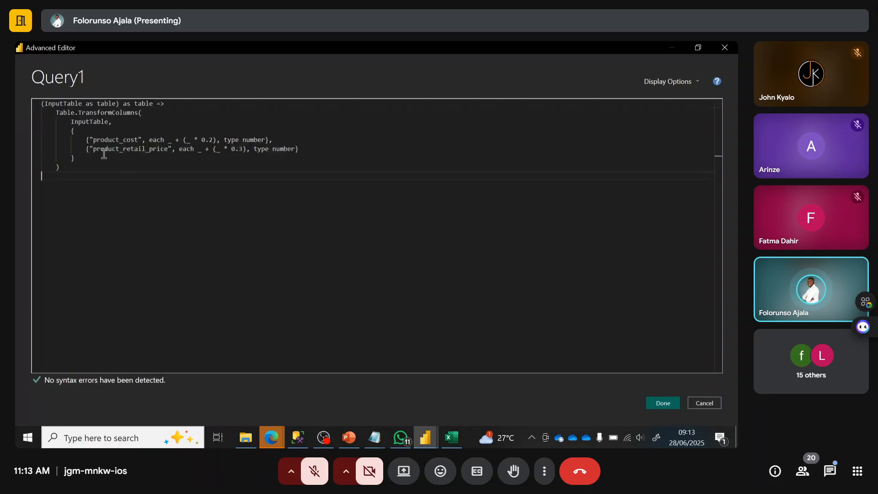
pyautogui.click(42, 102)
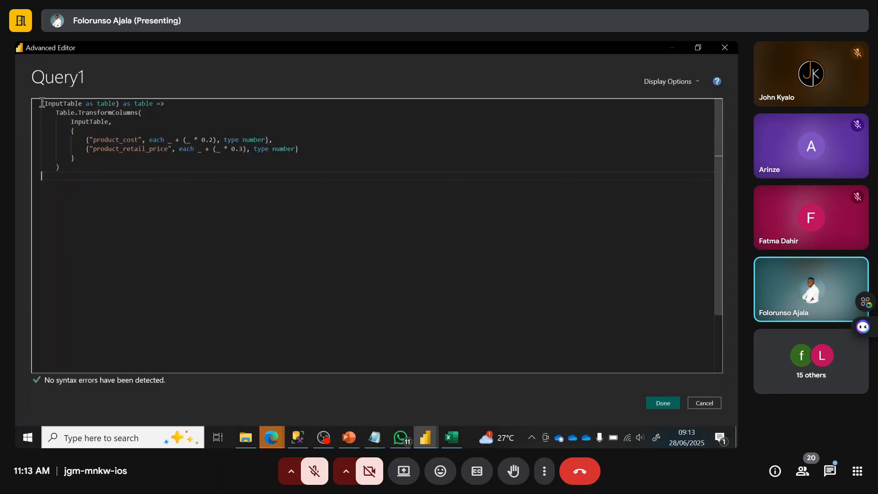
pyautogui.press('Return')
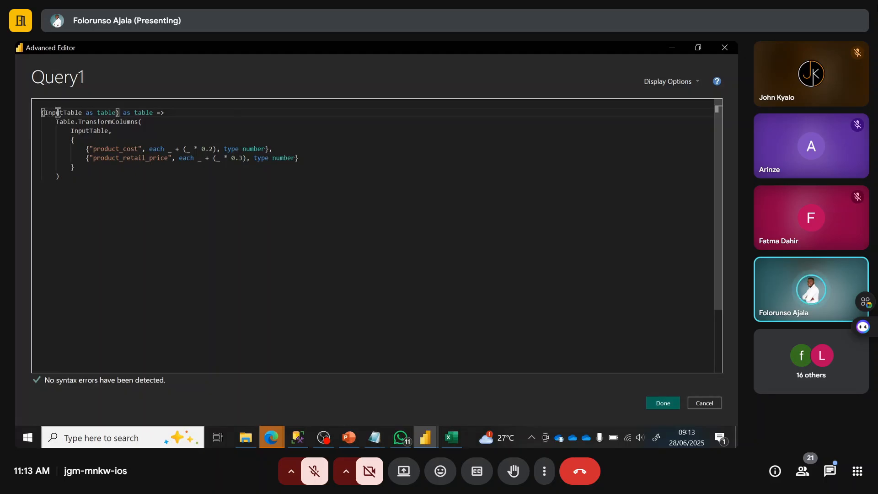
# Step: Review the table parameter and the 0.2 product_cost and 0.3 product_retail_price formulas, and apply the code to Query1
pyautogui.click(97, 112)
pyautogui.moveTo(103, 112); pyautogui.dragTo(115, 112)
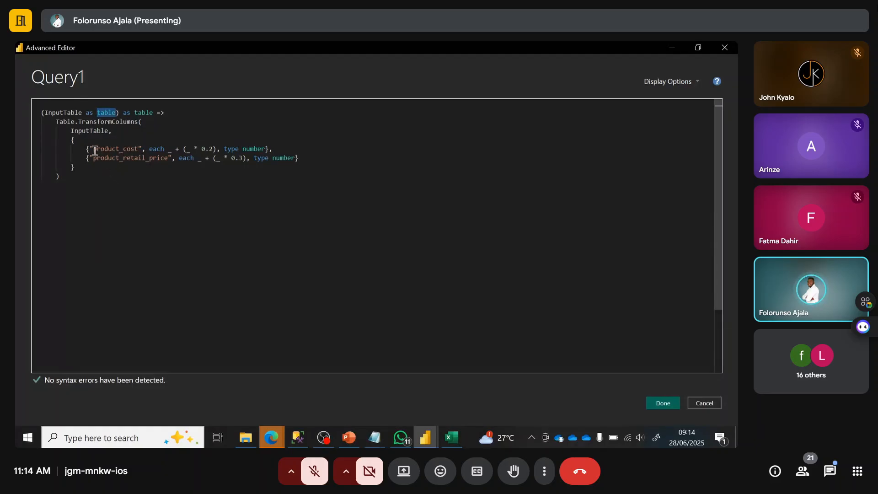
pyautogui.click(168, 151)
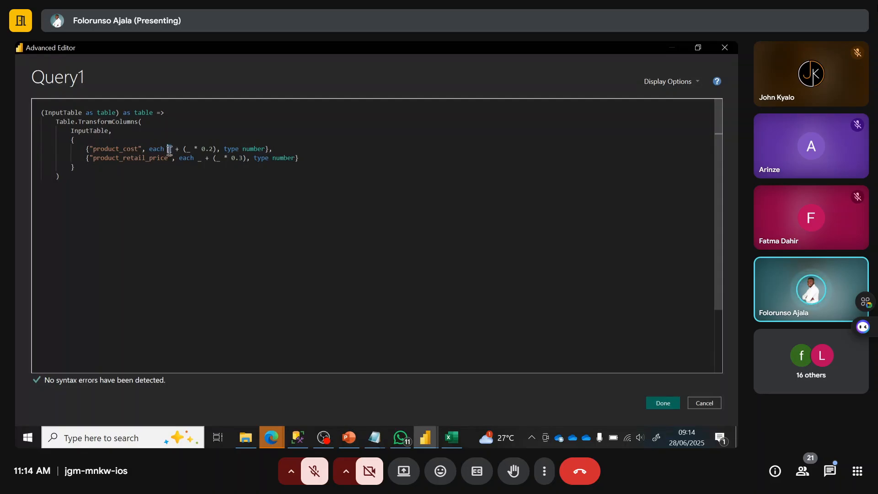
pyautogui.doubleClick(169, 150)
pyautogui.doubleClick(189, 150)
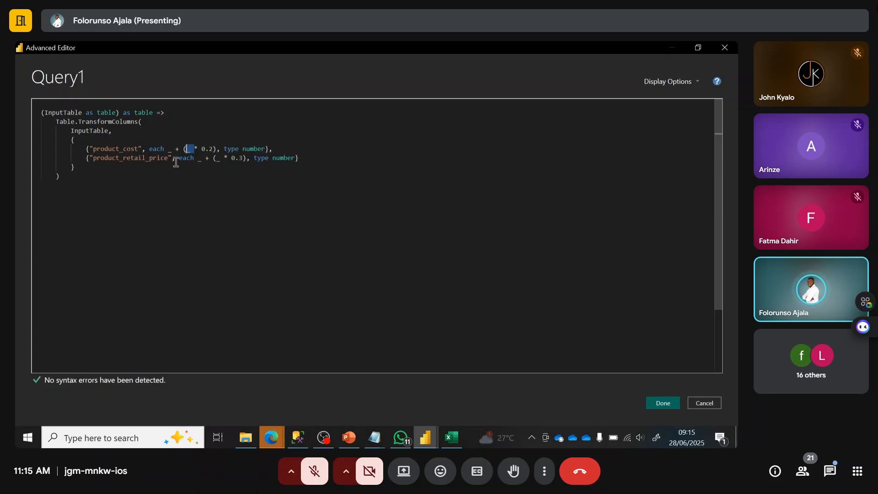
pyautogui.doubleClick(198, 159)
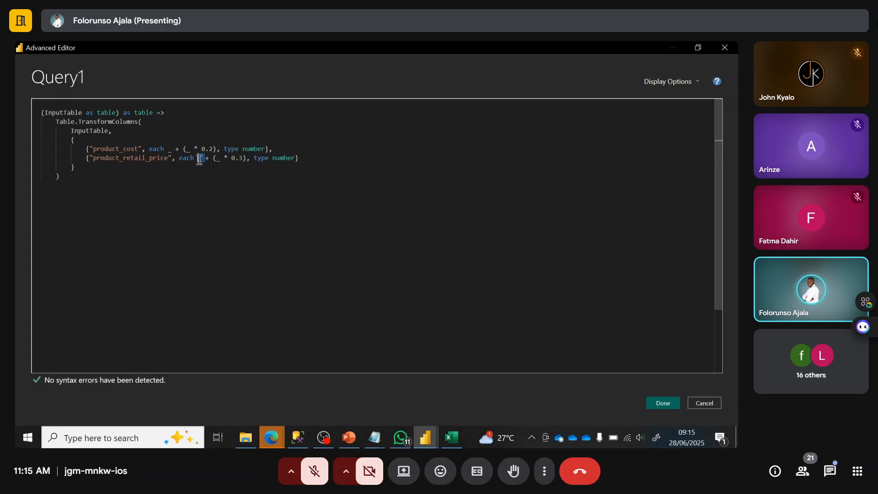
pyautogui.doubleClick(200, 159)
pyautogui.moveTo(243, 159); pyautogui.dragTo(221, 159)
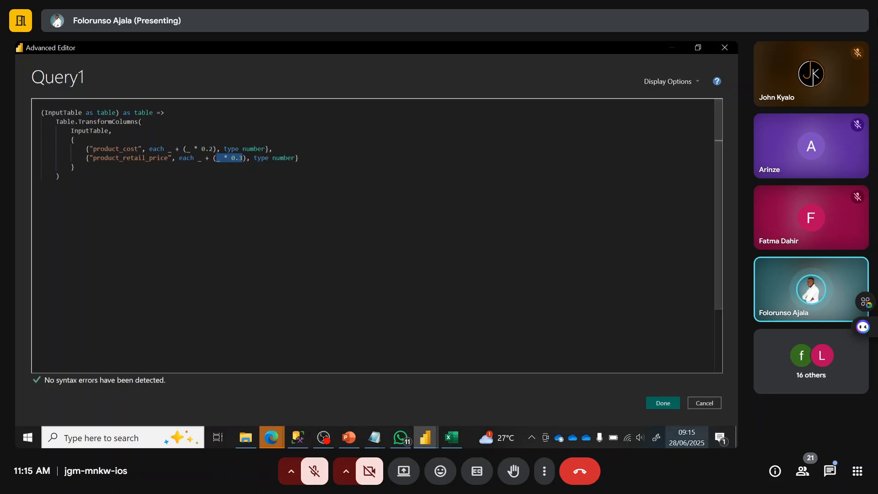
pyautogui.click(661, 402)
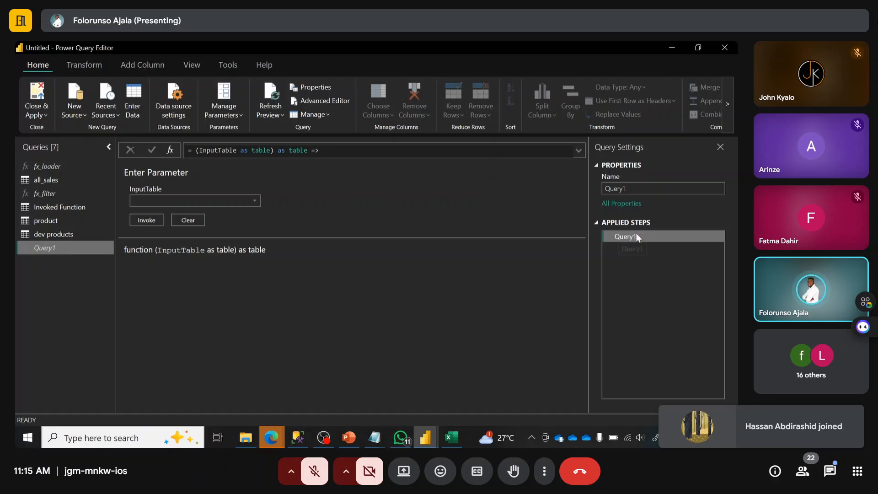
# Step: Rename the Query1 function as fgx_calculation
pyautogui.click(637, 190)
pyautogui.press('BackSpace')
pyautogui.press('BackSpace')
pyautogui.press('BackSpace')
pyautogui.press('BackSpace')
pyautogui.press('BackSpace')
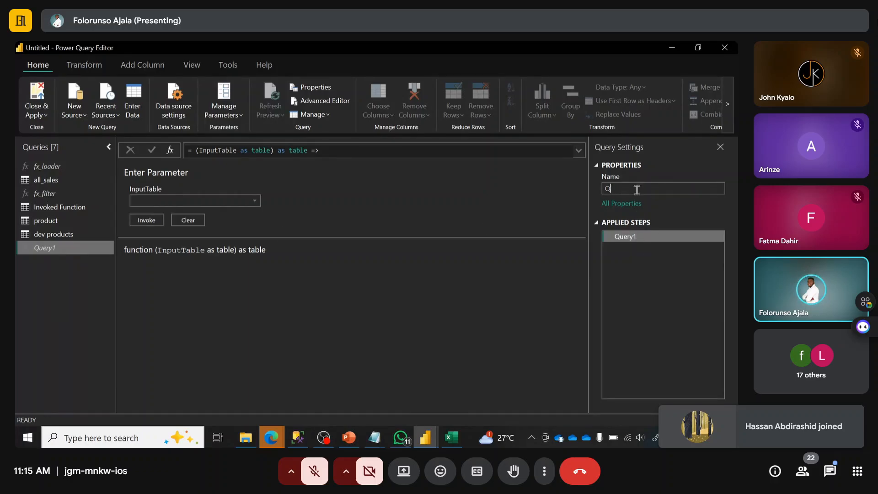
pyautogui.write('fgx_')
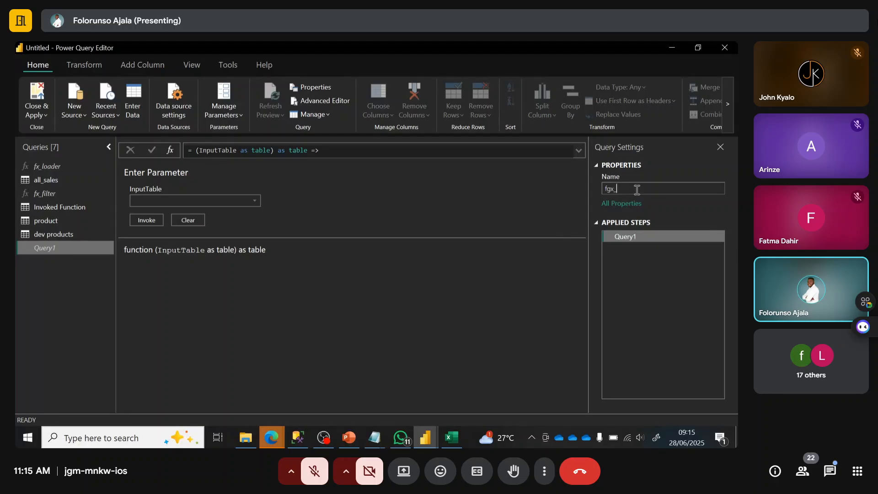
pyautogui.write('calculation')
pyautogui.press('Return')
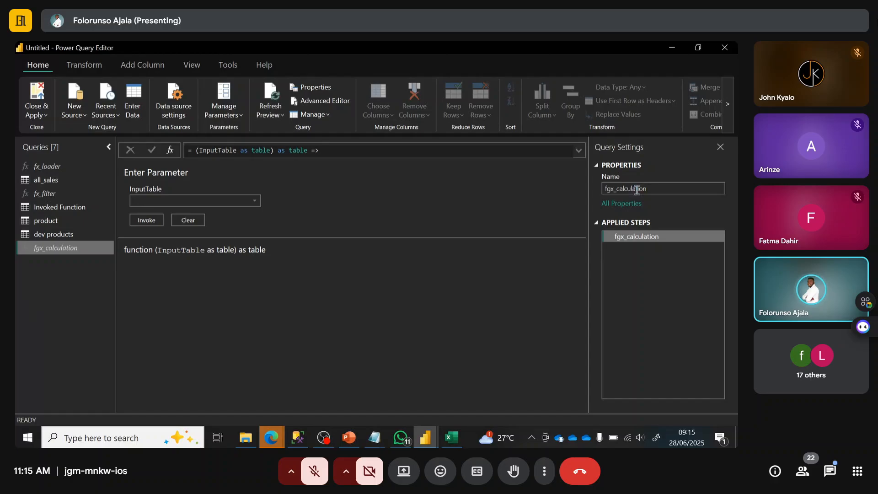
# Step: Rename the dev products query as original products
pyautogui.click(59, 234)
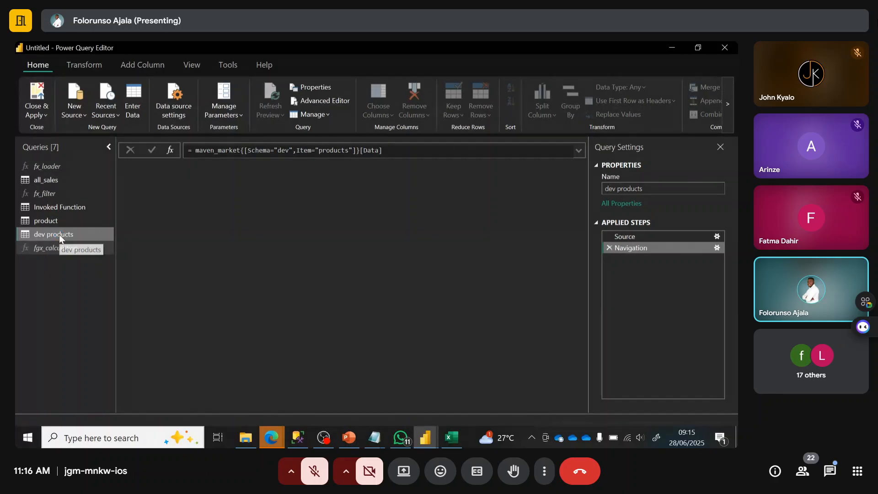
pyautogui.click(617, 188)
pyautogui.press('BackSpace')
pyautogui.press('BackSpace')
pyautogui.press('BackSpace')
pyautogui.press('BackSpace')
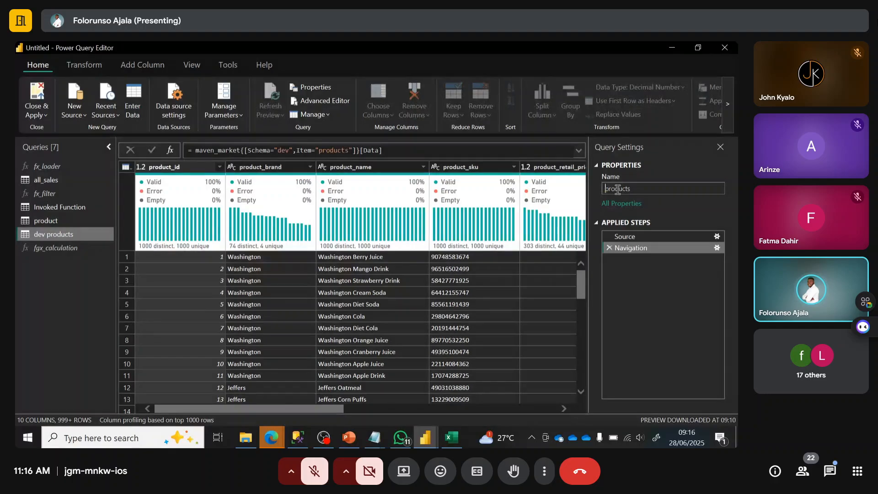
pyautogui.write('origina')
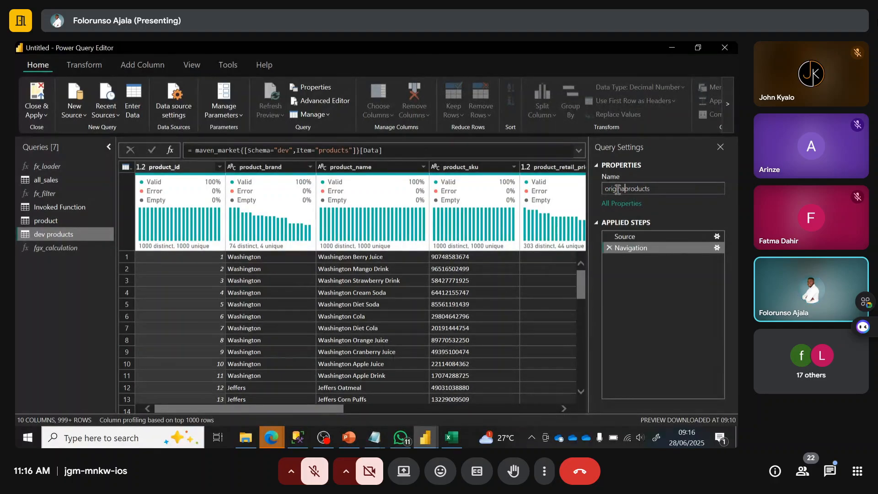
pyautogui.write('l tab')
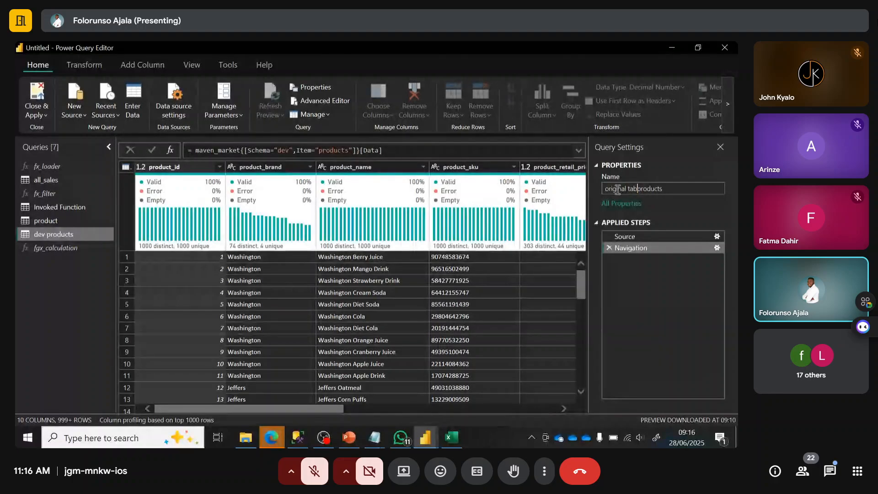
pyautogui.write('le')
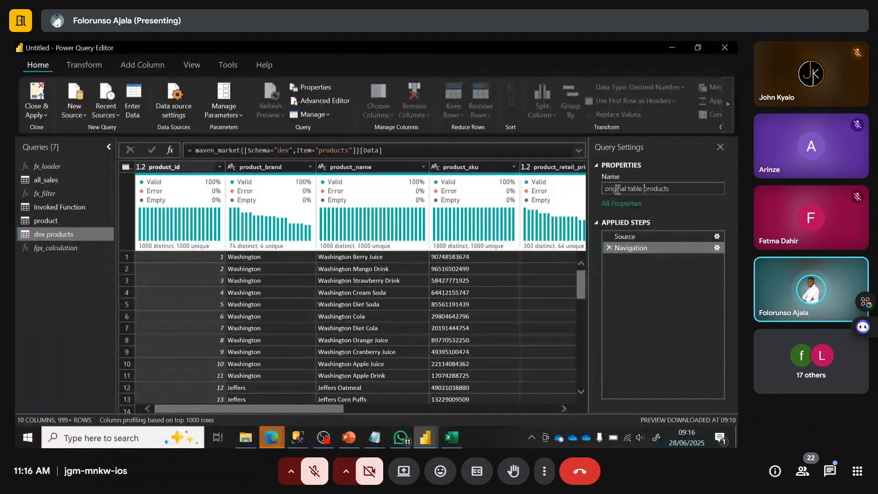
pyautogui.press('BackSpace')
pyautogui.press('BackSpace')
pyautogui.press('BackSpace')
pyautogui.press('BackSpace')
pyautogui.press('BackSpace')
pyautogui.press('BackSpace')
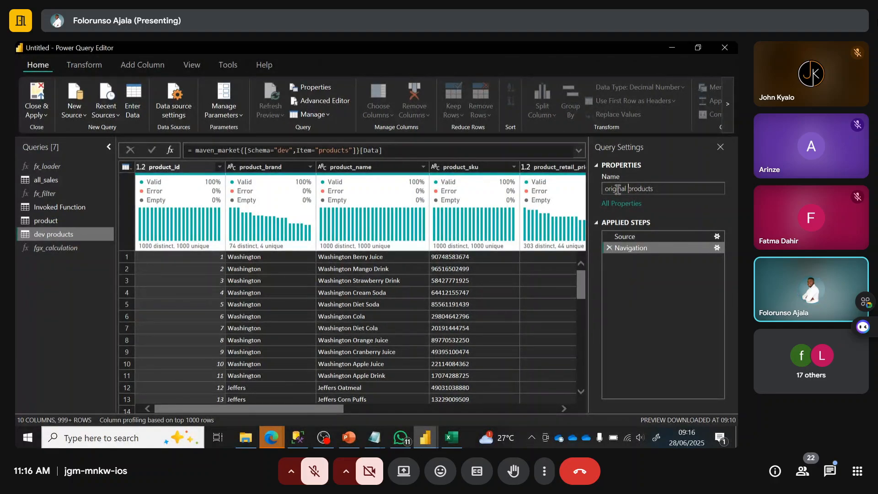
pyautogui.press('Return')
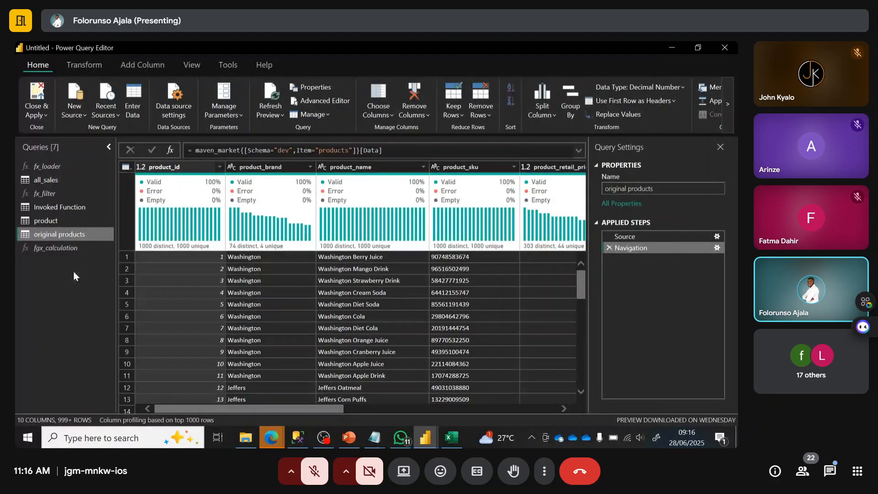
# Step: Invoke the fgx_calculation function with original products as its InputTable
pyautogui.click(64, 248)
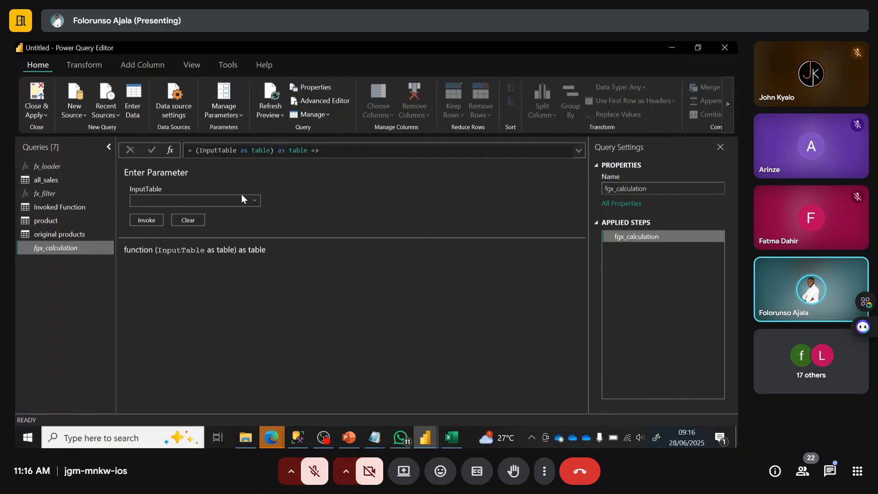
pyautogui.click(255, 201)
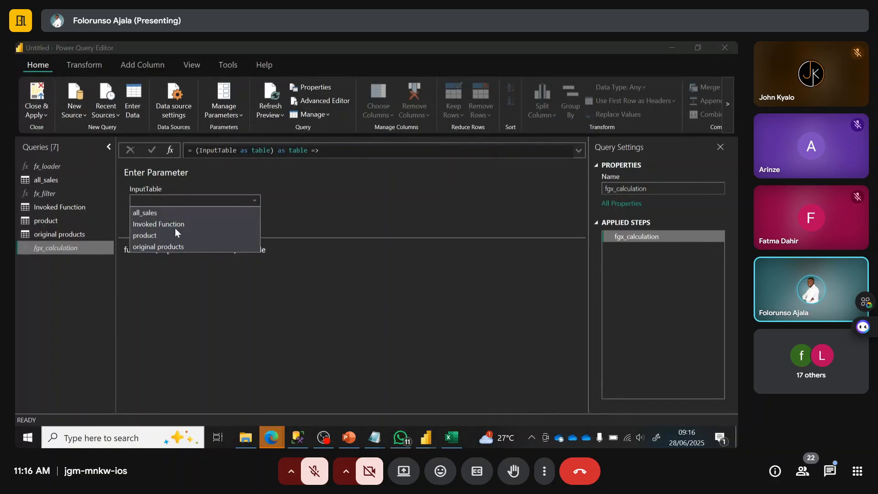
pyautogui.click(153, 247)
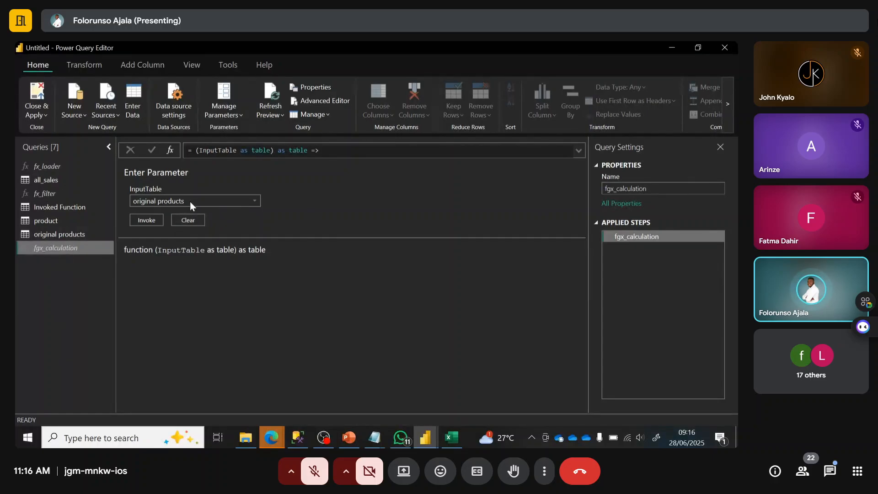
pyautogui.click(146, 220)
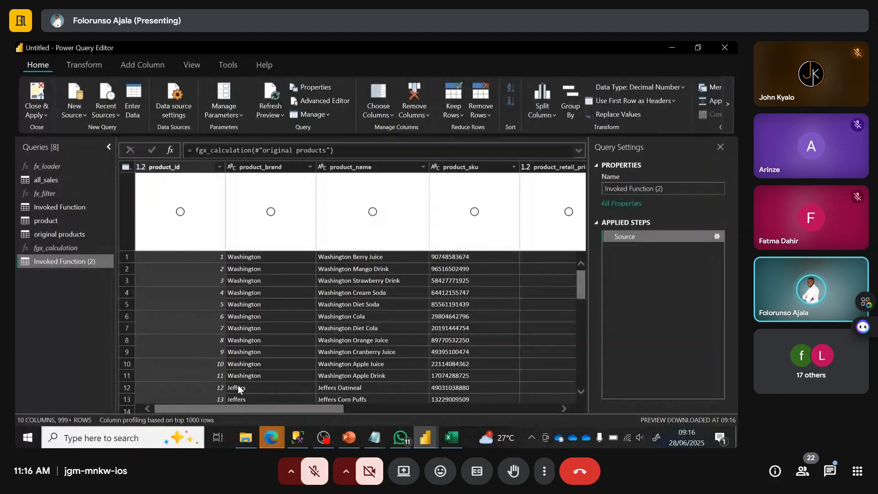
# Step: Compare product_retail_price and product_cost in the new Invoked Function (2) table with the same columns in original products
pyautogui.moveTo(239, 411); pyautogui.dragTo(347, 411)
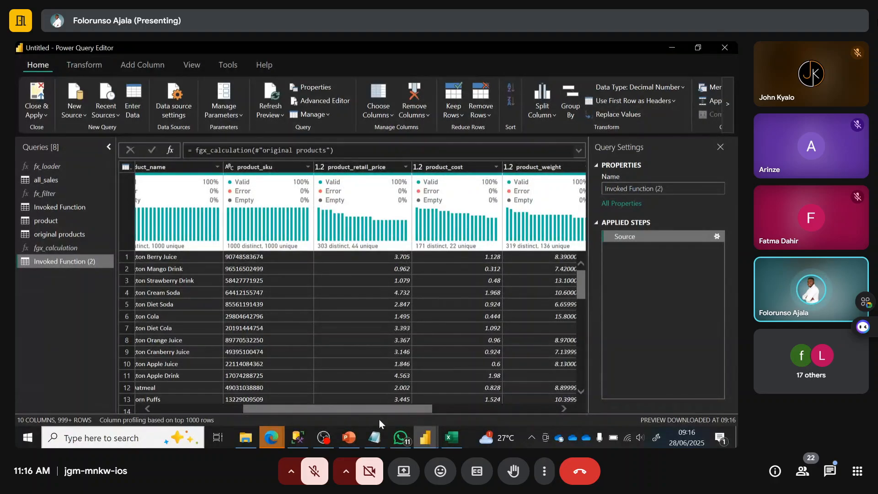
pyautogui.moveTo(373, 411); pyautogui.dragTo(398, 403)
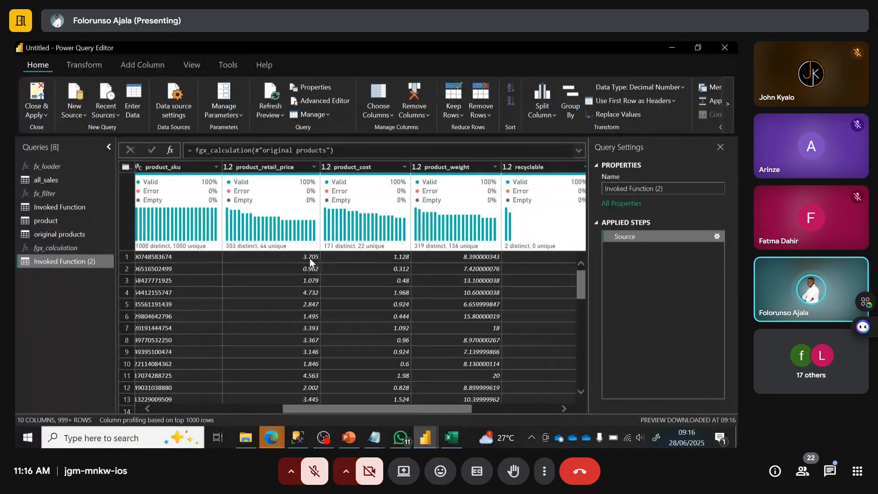
pyautogui.click(73, 235)
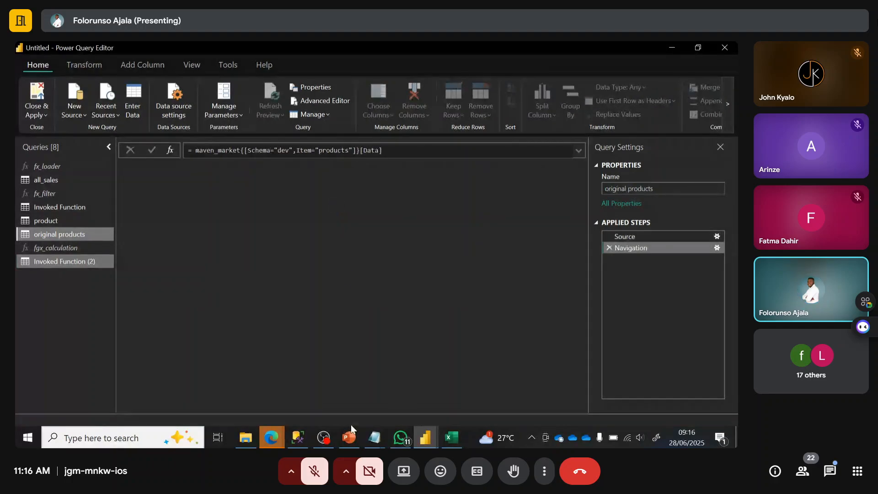
pyautogui.moveTo(325, 406); pyautogui.dragTo(389, 406)
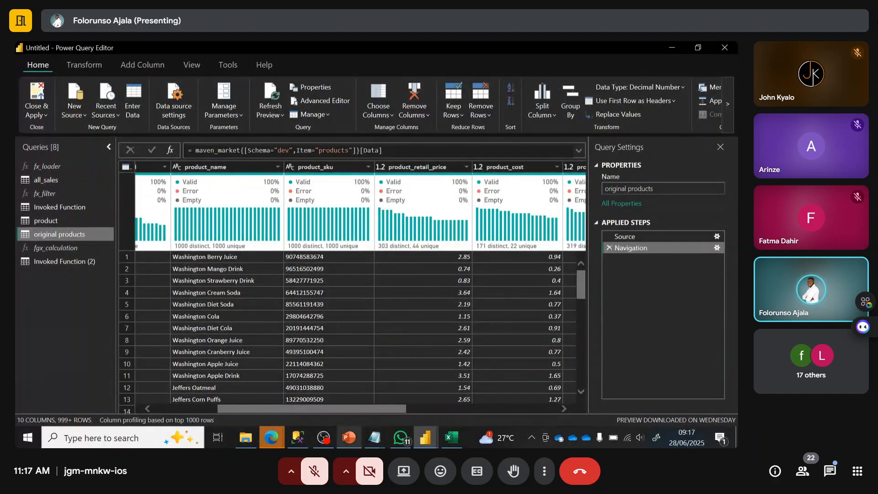
# Step: Open Calculator and multiply the first product's original retail price, 2.85, by 0.3
pyautogui.click(122, 438)
pyautogui.write('ca')
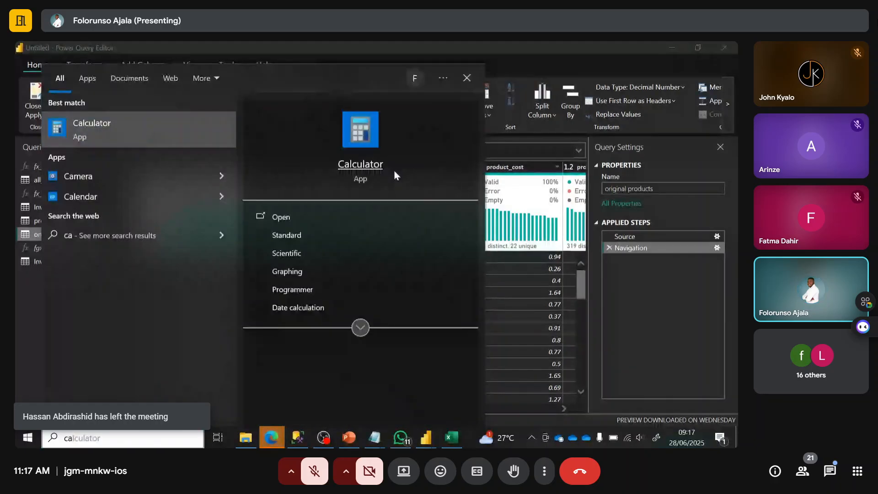
pyautogui.click(297, 216)
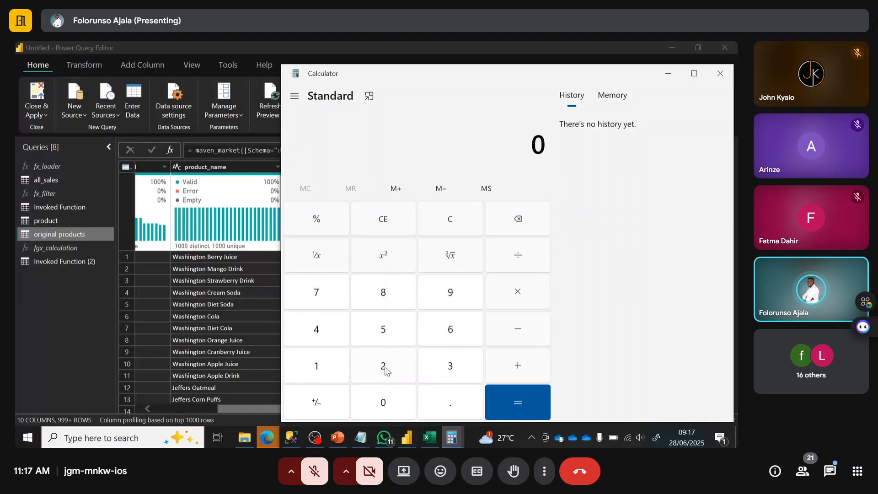
pyautogui.click(385, 371)
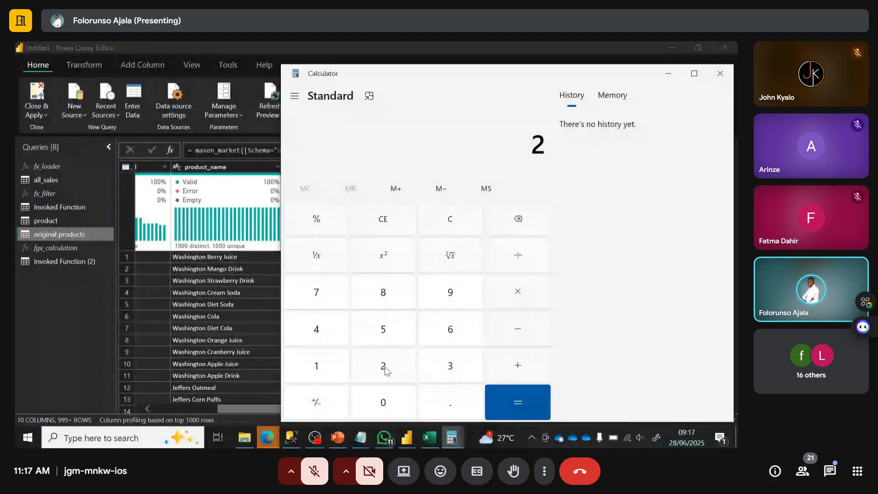
pyautogui.click(446, 401)
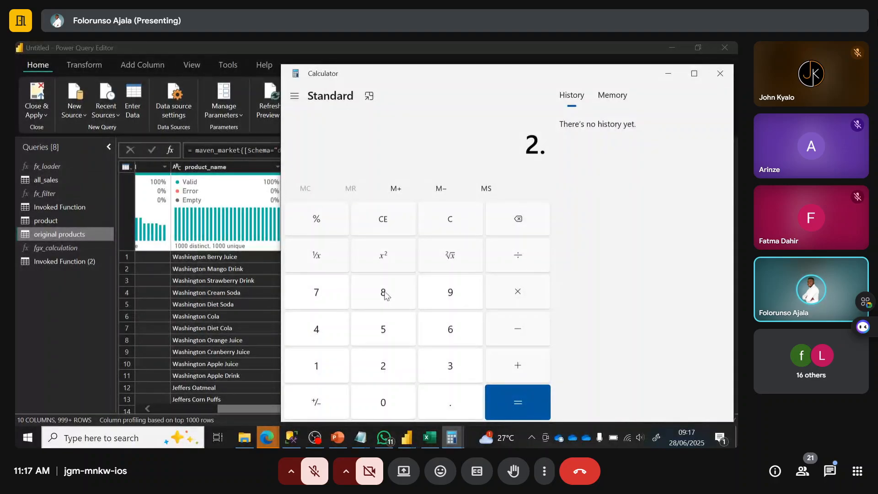
pyautogui.click(385, 296)
pyautogui.click(386, 334)
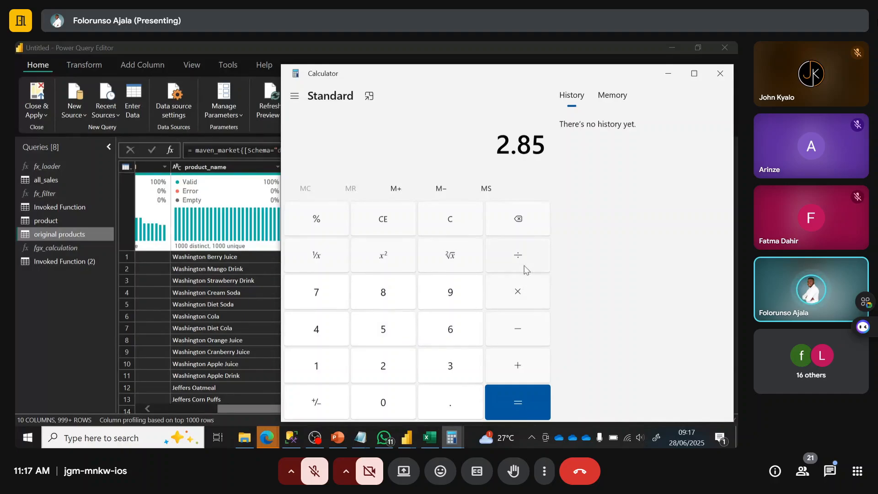
pyautogui.click(517, 292)
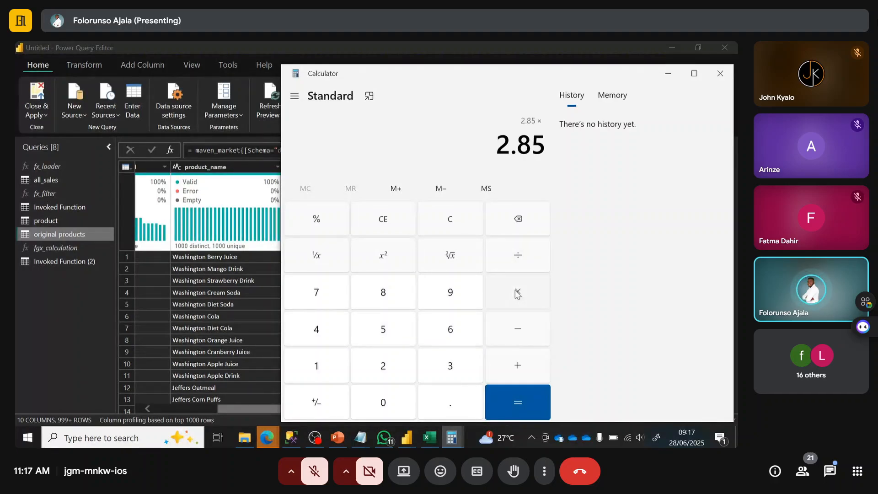
pyautogui.click(387, 402)
pyautogui.click(448, 405)
pyautogui.click(457, 357)
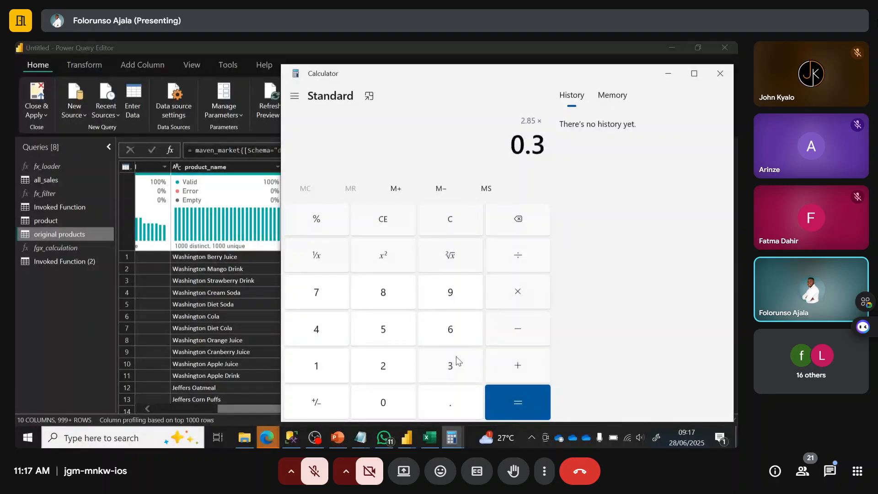
pyautogui.click(498, 408)
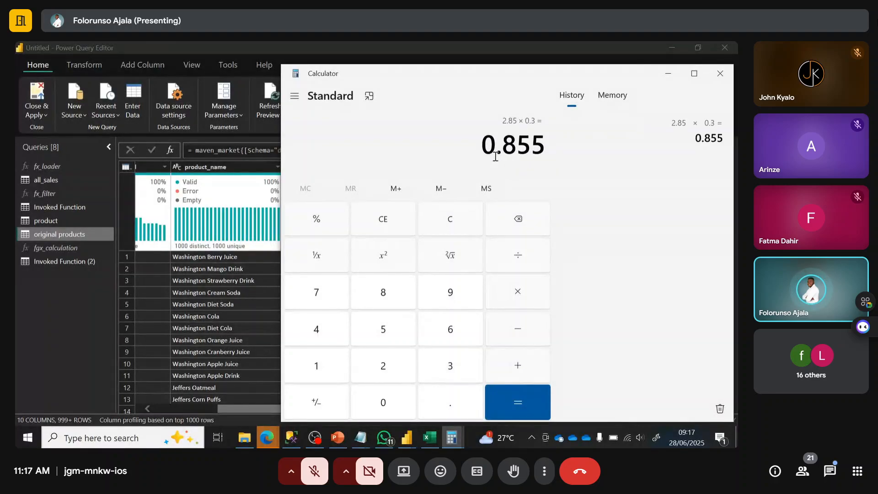
# Step: Add the original retail price of 2.85 to the calculated increase
pyautogui.click(513, 377)
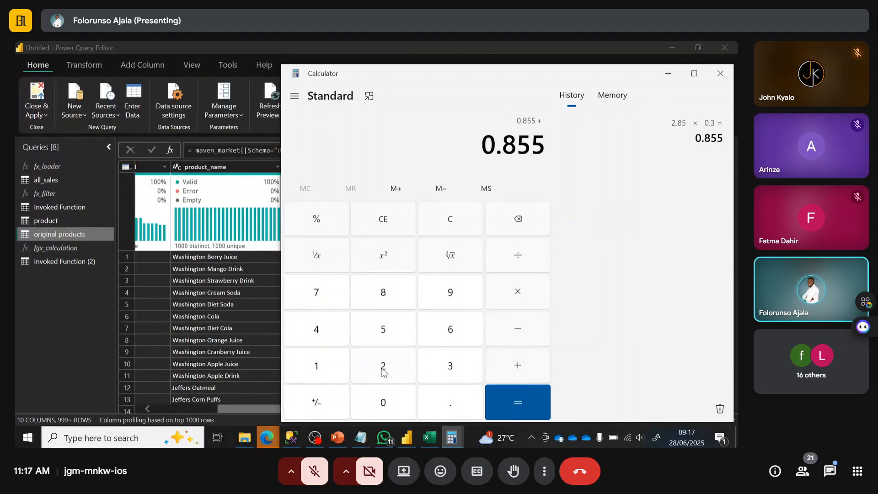
pyautogui.click(383, 368)
pyautogui.click(446, 401)
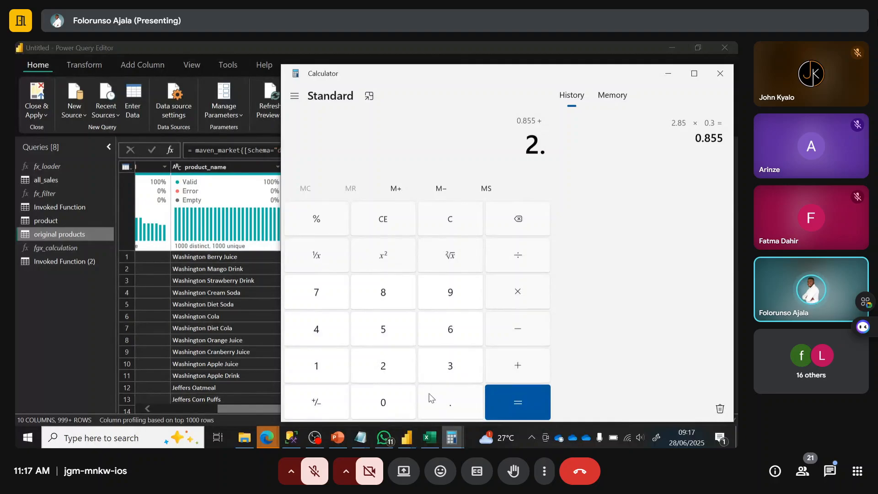
pyautogui.click(379, 293)
pyautogui.click(382, 319)
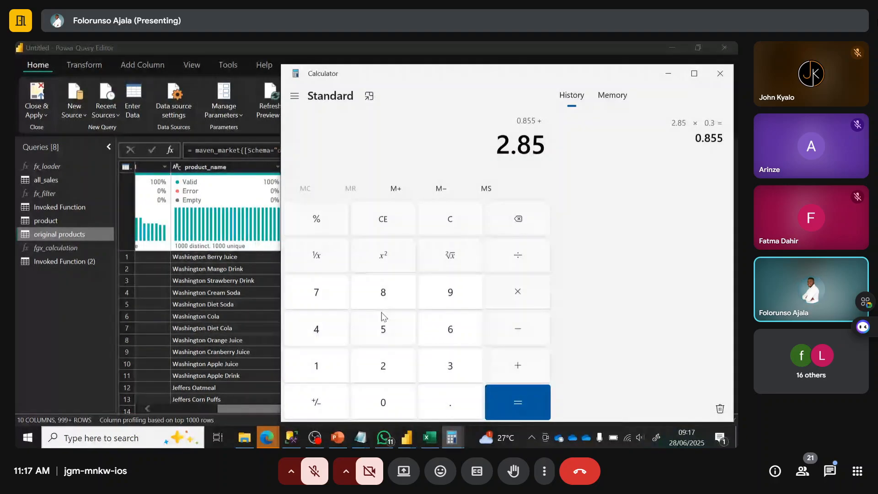
pyautogui.click(517, 411)
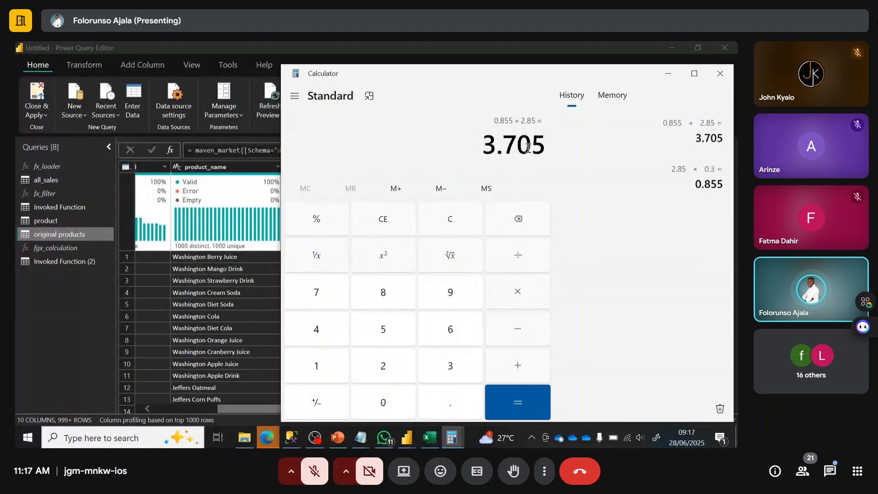
# Step: Back in Power Query, check the first product_retail_price in Invoked Function (2) against the Calculator result
pyautogui.click(243, 163)
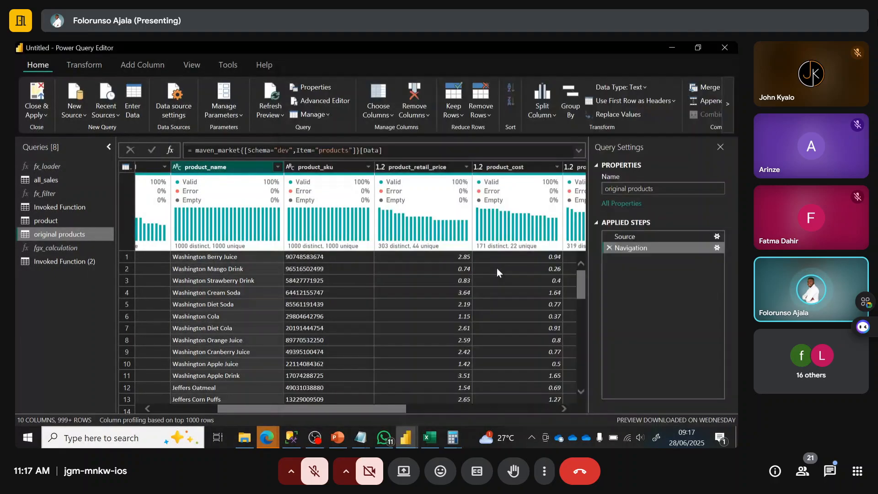
pyautogui.click(70, 262)
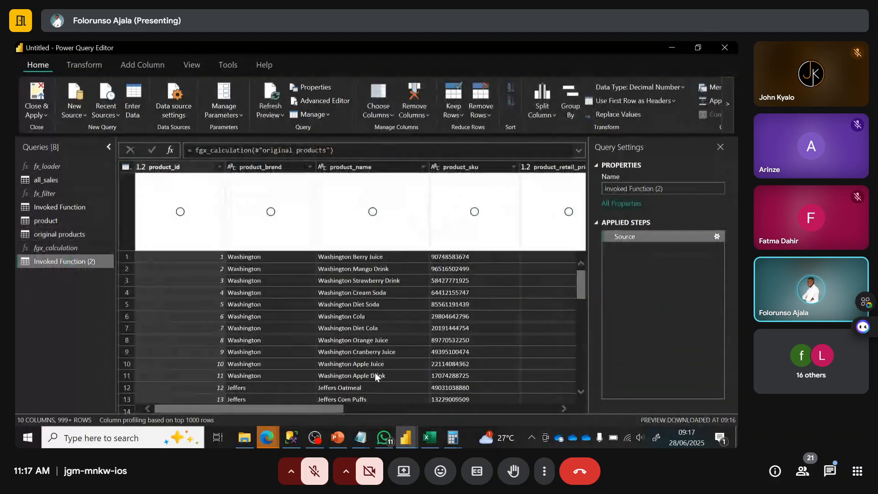
pyautogui.moveTo(319, 407); pyautogui.dragTo(407, 406)
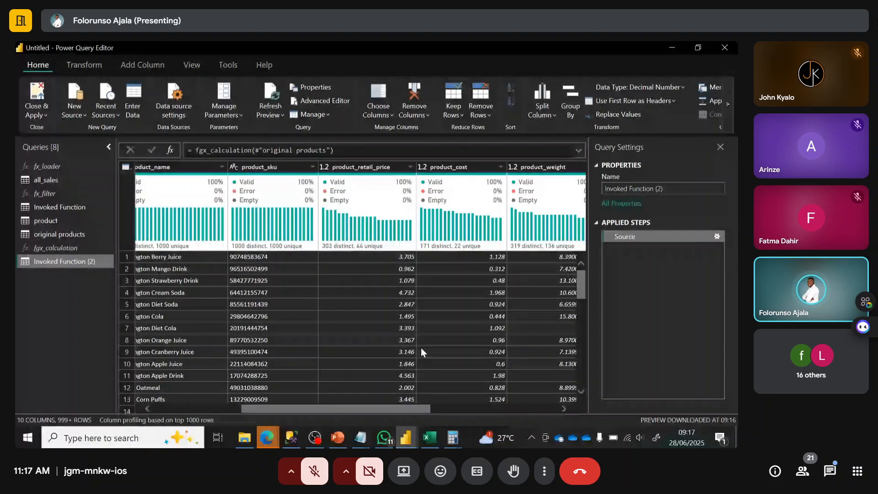
pyautogui.click(452, 438)
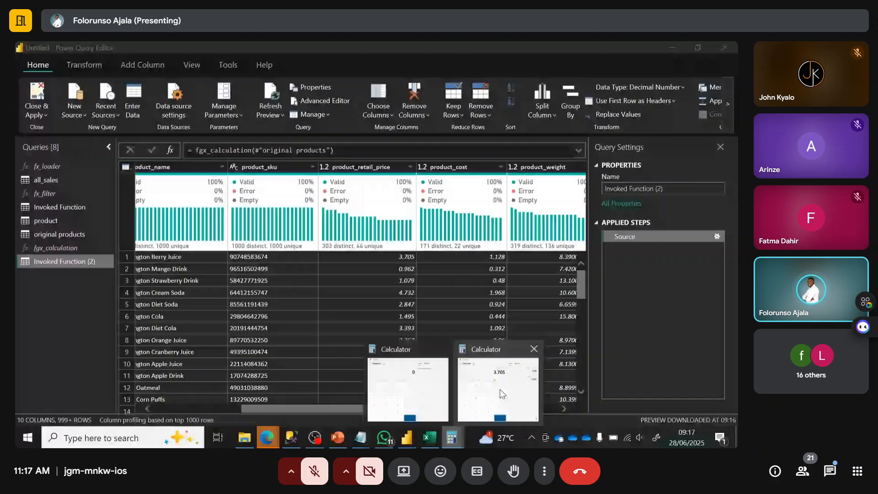
pyautogui.click(500, 389)
pyautogui.click(82, 347)
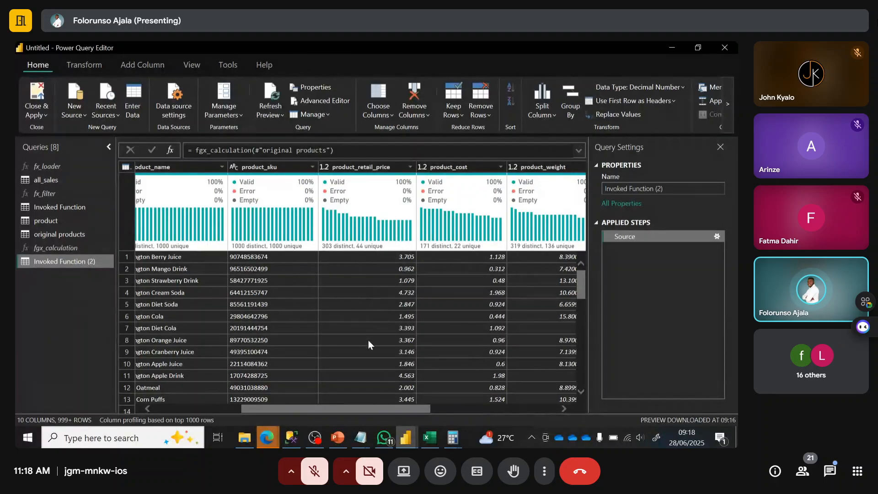
# Step: Change the product_retail_price multiplier in the fgx_calculation function's M code to 0.4 and apply the edit
pyautogui.moveTo(383, 407)
pyautogui.mouseDown()
pyautogui.moveTo(523, 389)
pyautogui.moveTo(567, 396)
pyautogui.moveTo(392, 410)
pyautogui.mouseUp()
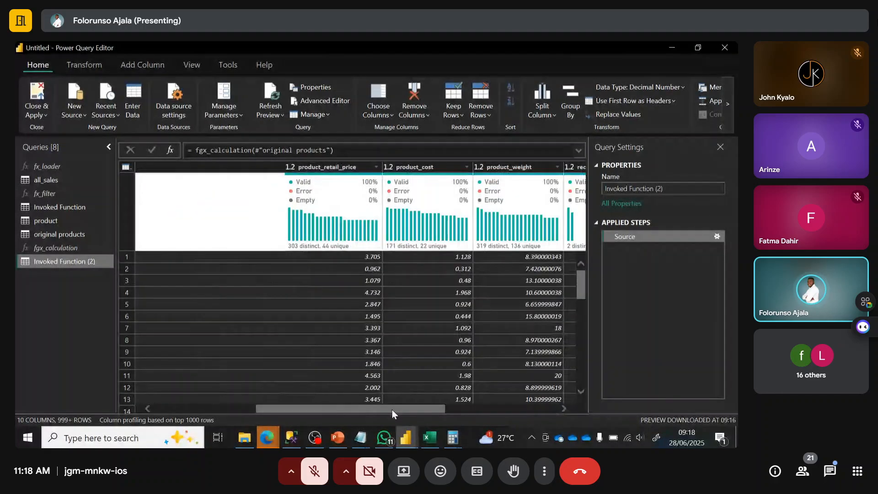
pyautogui.click(60, 246)
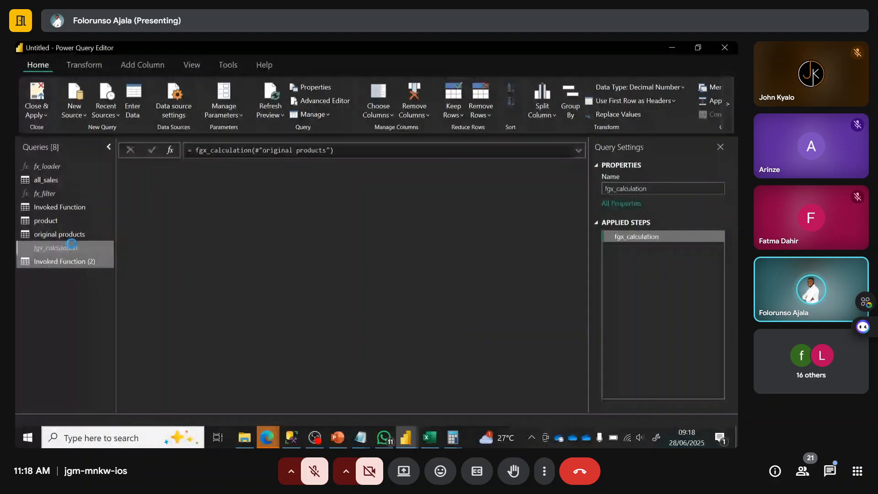
pyautogui.click(337, 102)
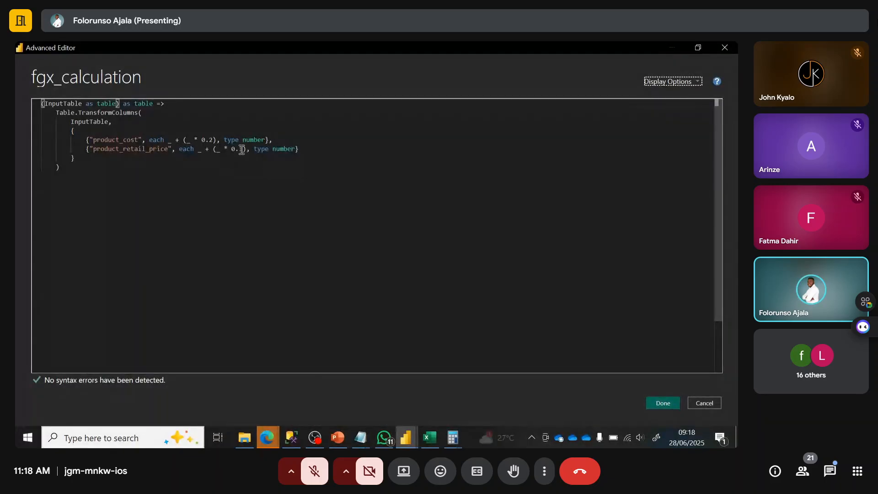
pyautogui.click(244, 149)
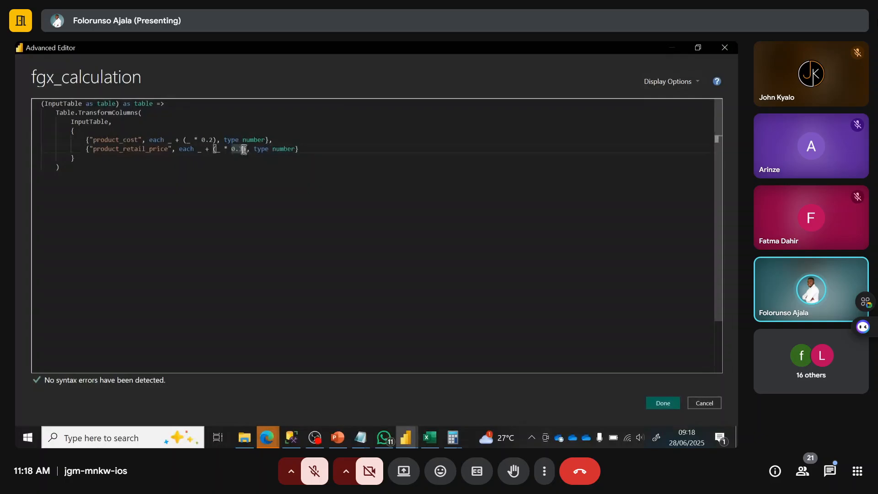
pyautogui.press('BackSpace')
pyautogui.write('4')
pyautogui.click(660, 402)
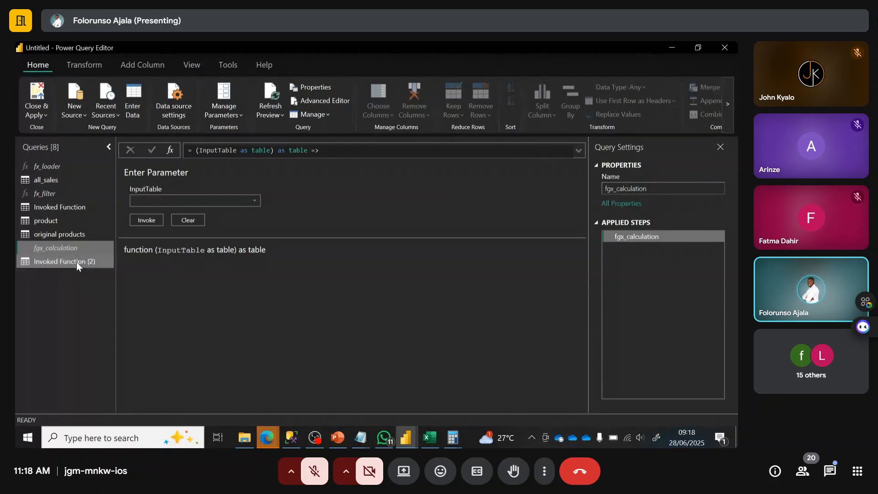
# Step: Review the recalculated product_retail_price and the other numeric columns in the Invoked Function (2) table
pyautogui.click(76, 261)
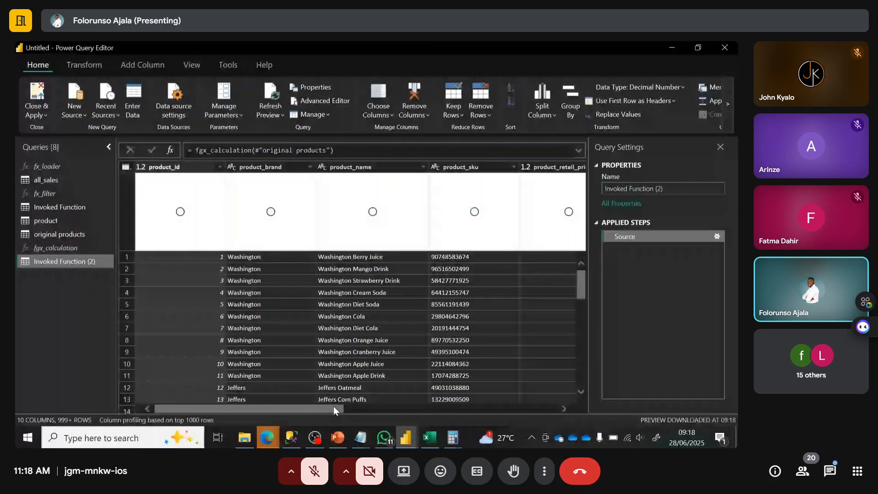
pyautogui.click(359, 411)
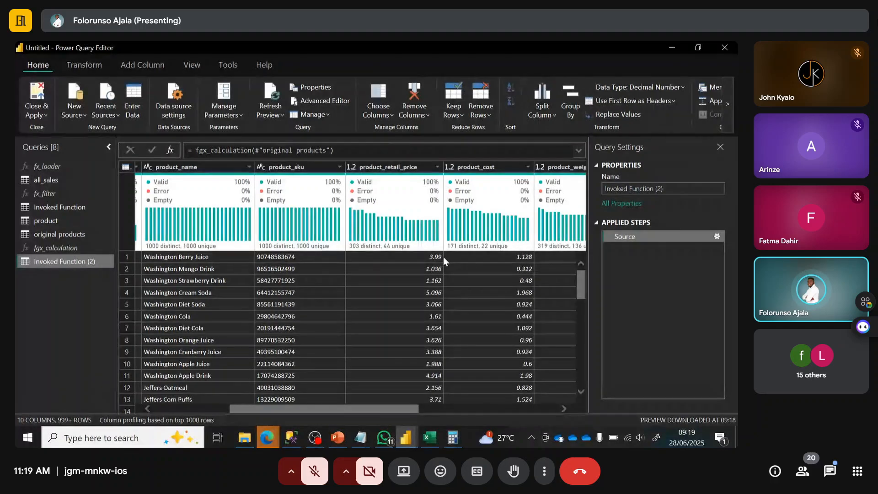
pyautogui.moveTo(369, 409); pyautogui.dragTo(572, 399)
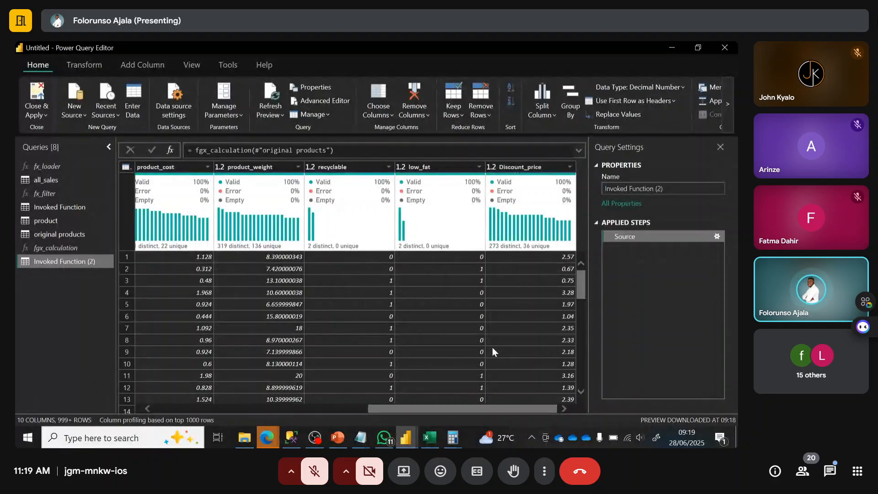
pyautogui.moveTo(481, 410); pyautogui.dragTo(441, 410)
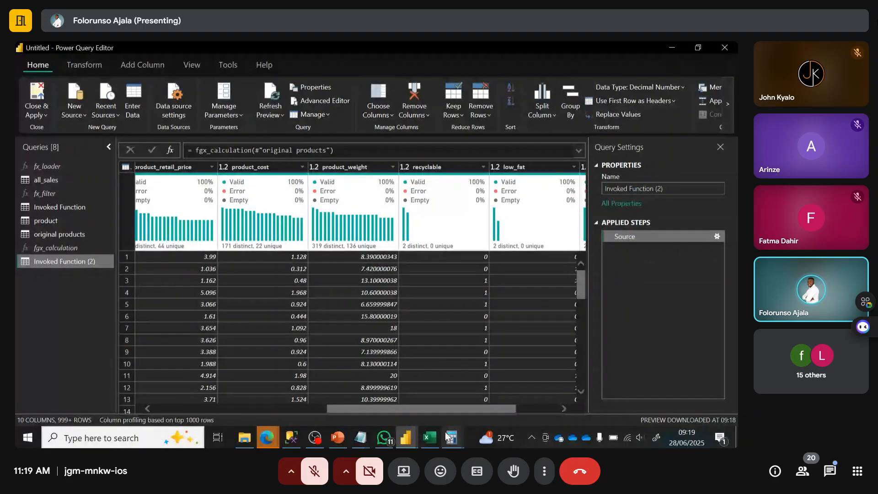
# Step: In Notepad, review and highlight the "add new_column (Extra column)" function code in addcalculatedcolum_with_mcode, then return to Power Query
pyautogui.click(361, 437)
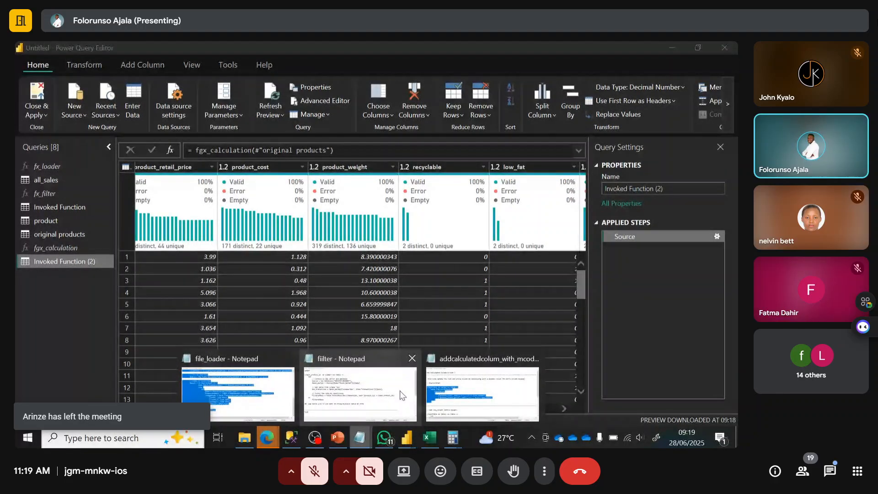
pyautogui.click(462, 393)
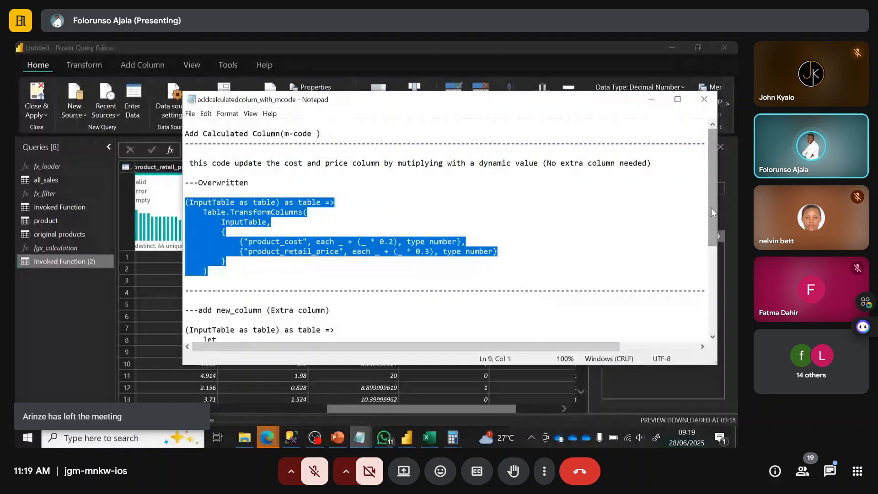
pyautogui.moveTo(711, 208); pyautogui.dragTo(713, 277)
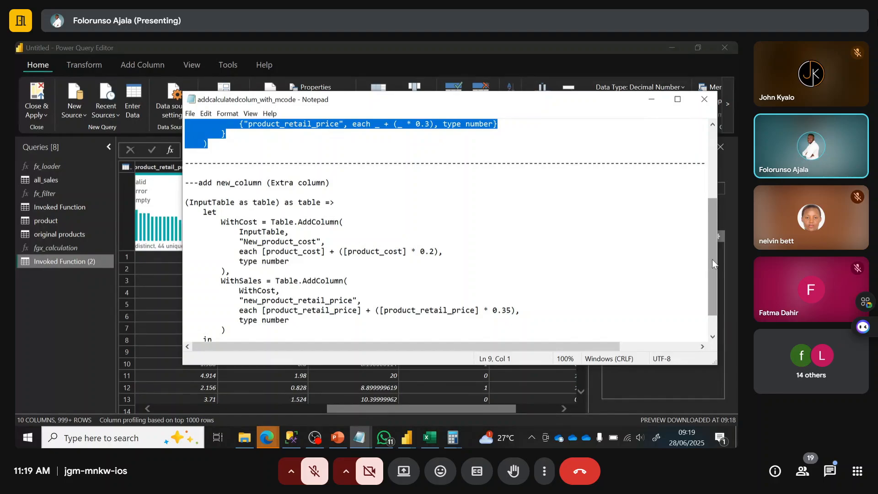
pyautogui.moveTo(712, 259); pyautogui.dragTo(714, 288)
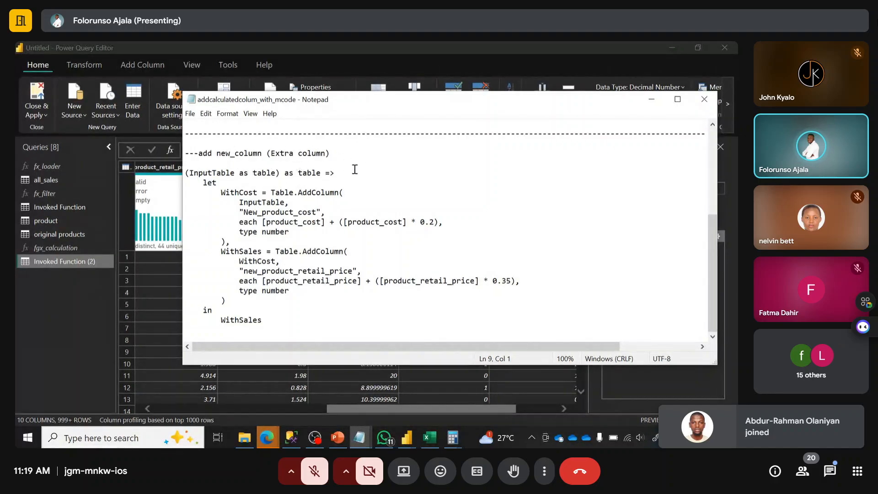
pyautogui.moveTo(189, 172)
pyautogui.mouseDown()
pyautogui.moveTo(215, 182)
pyautogui.moveTo(284, 328)
pyautogui.moveTo(206, 182)
pyautogui.moveTo(185, 163)
pyautogui.mouseUp()
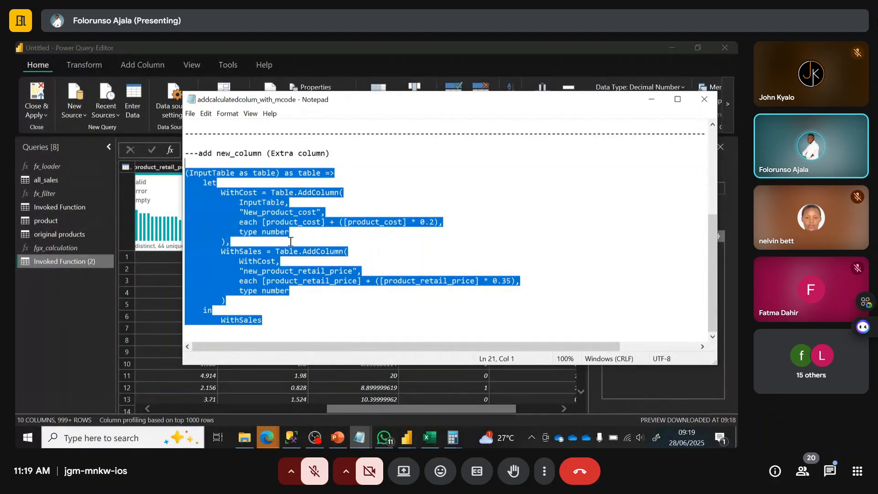
pyautogui.click(71, 295)
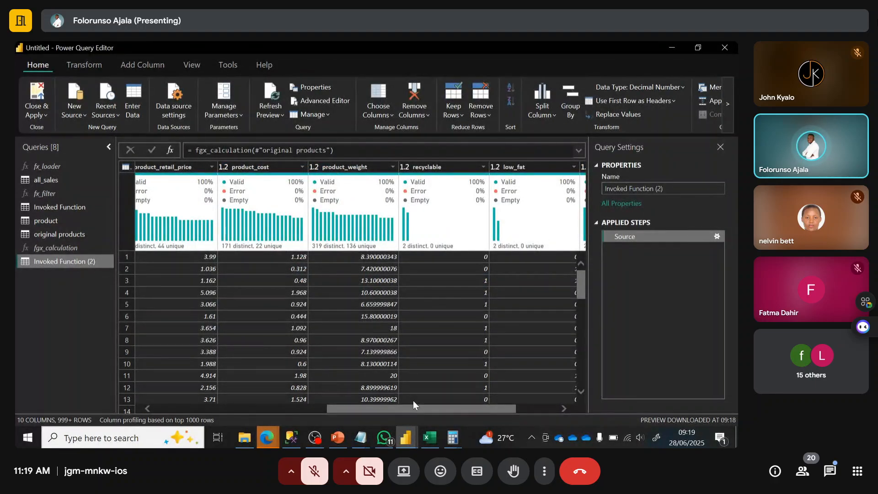
pyautogui.moveTo(413, 408); pyautogui.dragTo(141, 363)
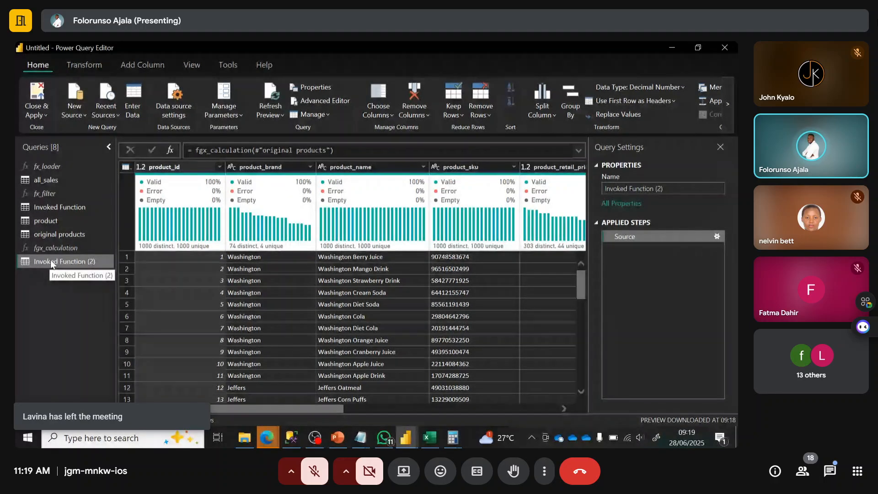
pyautogui.click(54, 180)
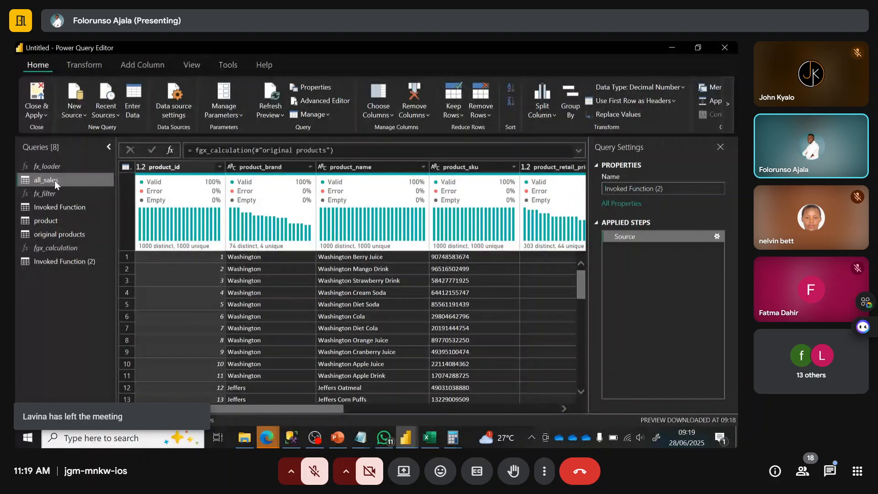
pyautogui.moveTo(54, 180); pyautogui.dragTo(84, 179)
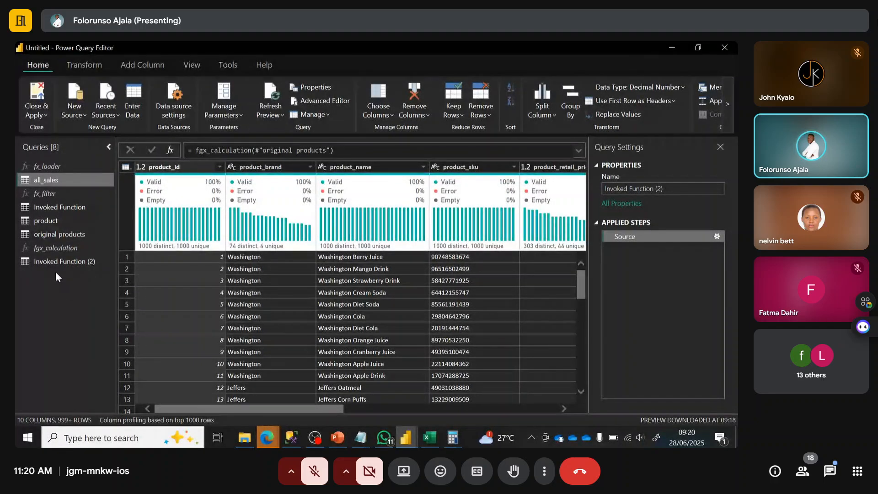
# Step: Add the product_brand column of original products as a new list query and refresh its preview
pyautogui.click(58, 235)
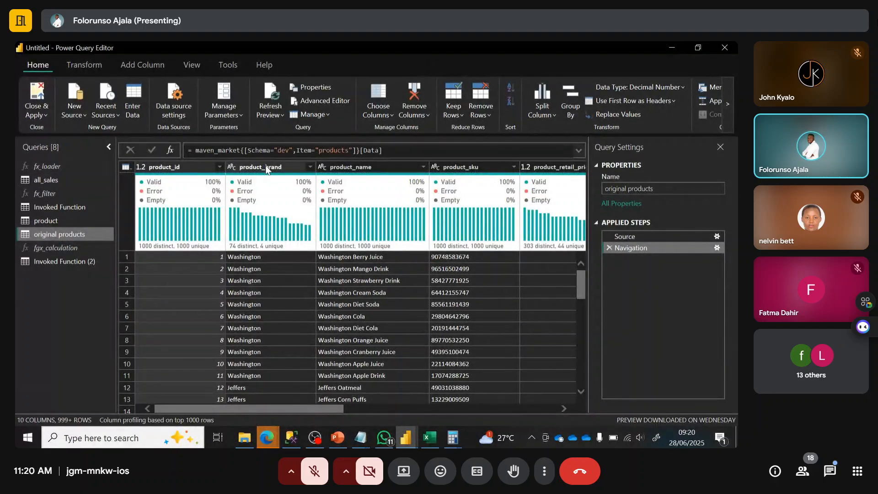
pyautogui.click(267, 170)
pyautogui.rightClick(265, 168)
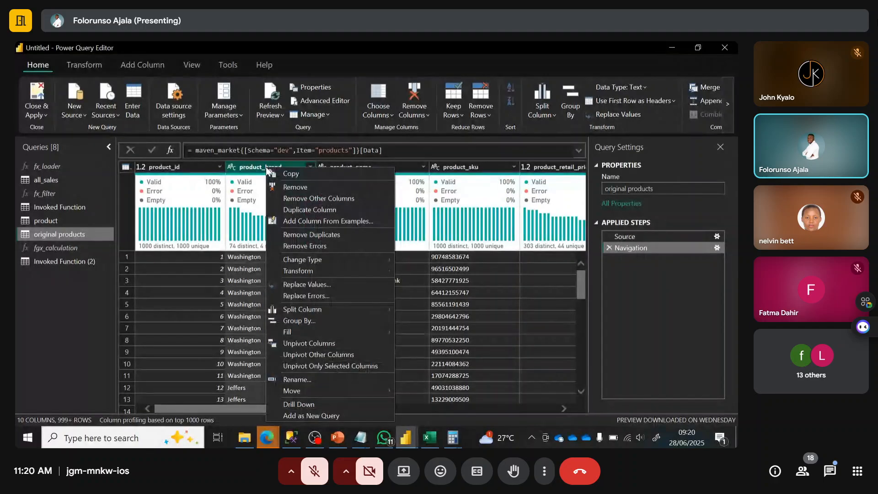
pyautogui.click(310, 415)
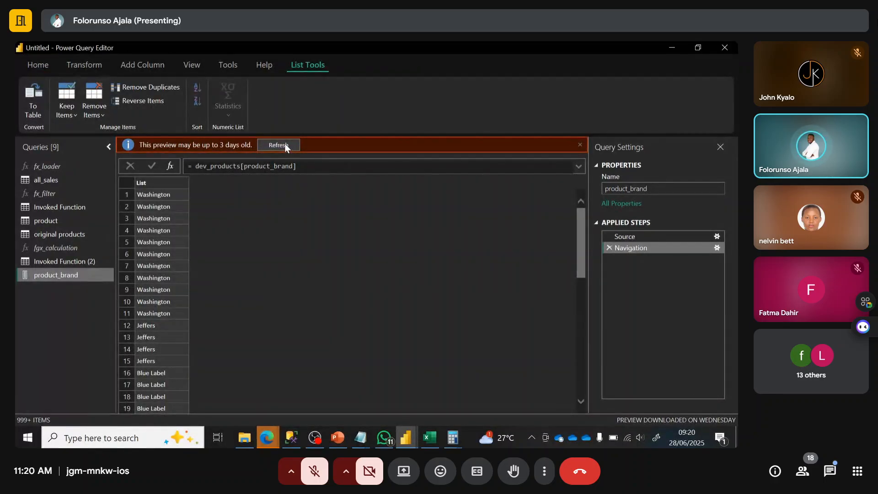
pyautogui.click(278, 145)
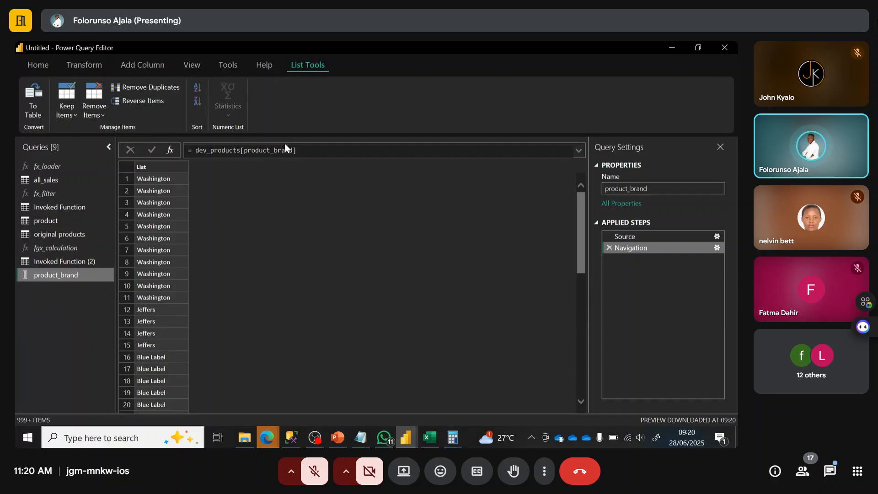
# Step: Remove the duplicate values from the product_brand list
pyautogui.click(152, 169)
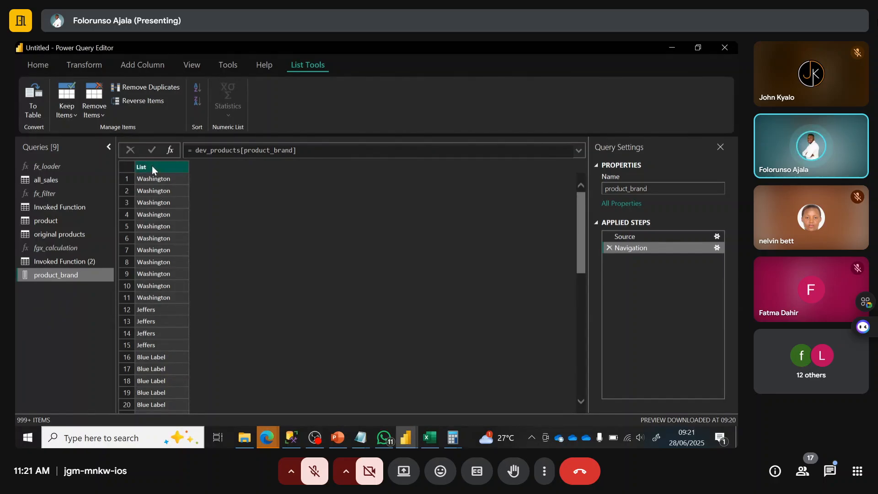
pyautogui.rightClick(152, 170)
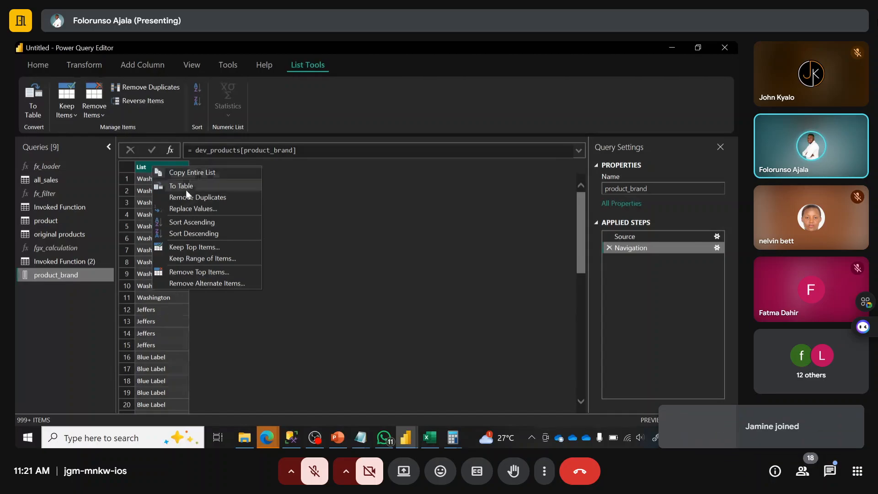
pyautogui.click(194, 198)
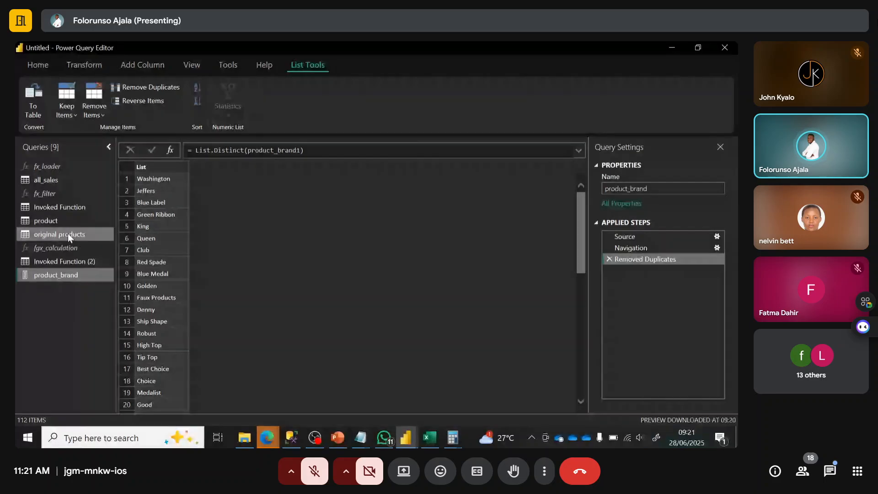
# Step: Create a new query parameter named "input brand name"
pyautogui.click(45, 63)
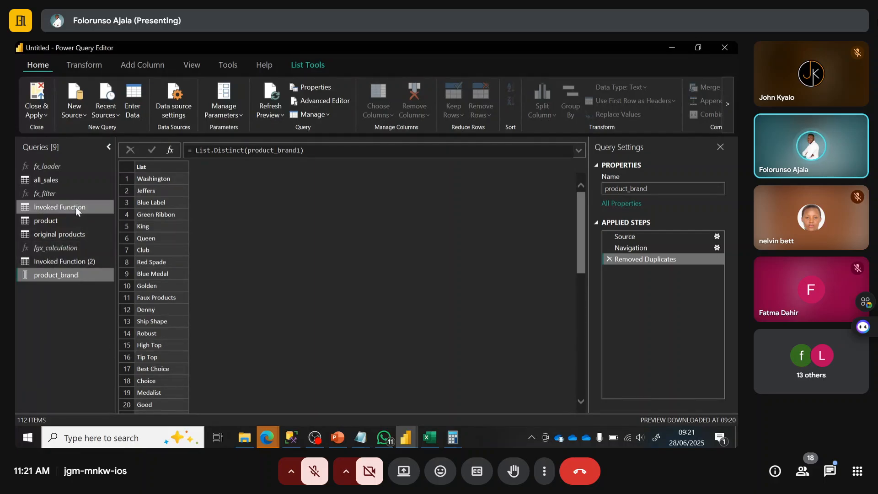
pyautogui.click(162, 166)
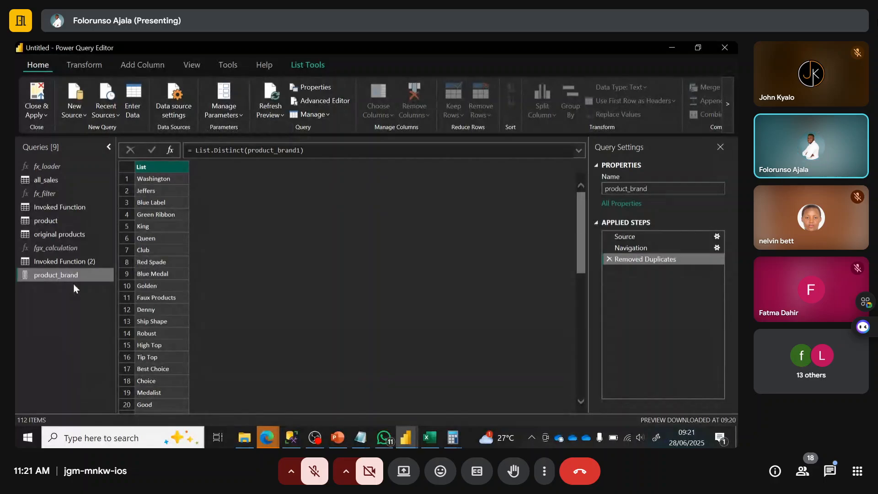
pyautogui.click(242, 115)
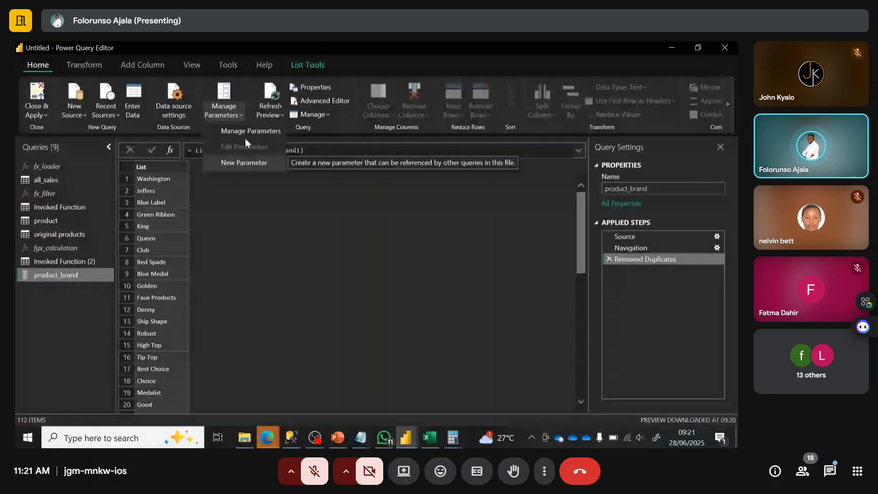
pyautogui.click(240, 162)
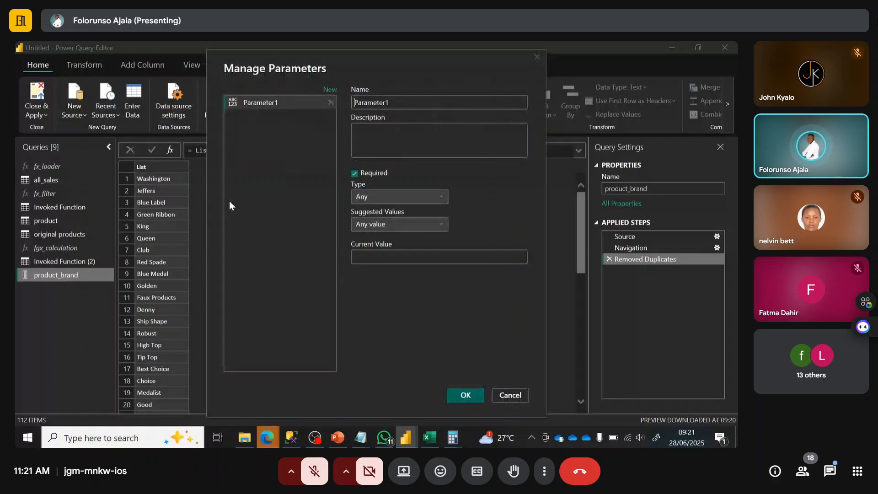
pyautogui.doubleClick(393, 102)
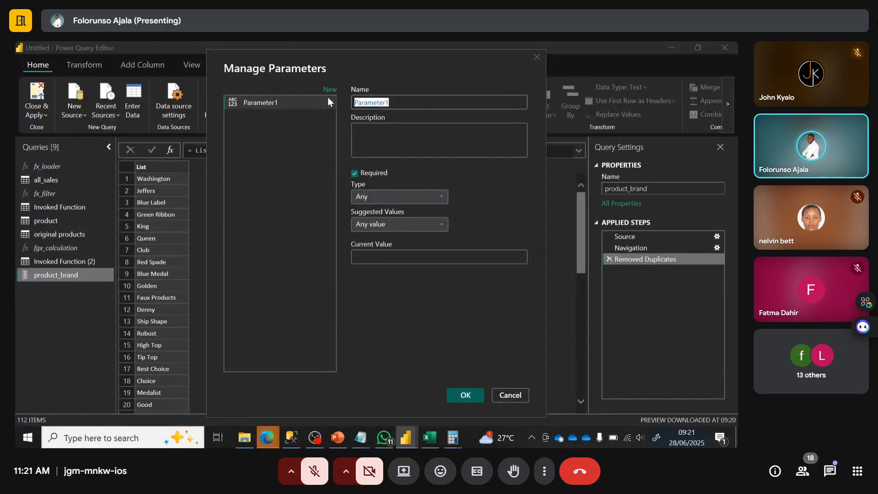
pyautogui.write('lnpi')
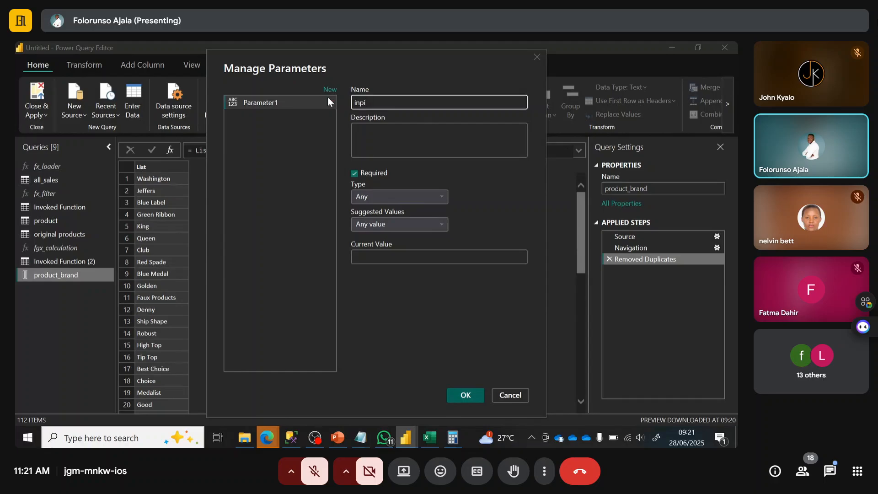
pyautogui.write('ut brand name')
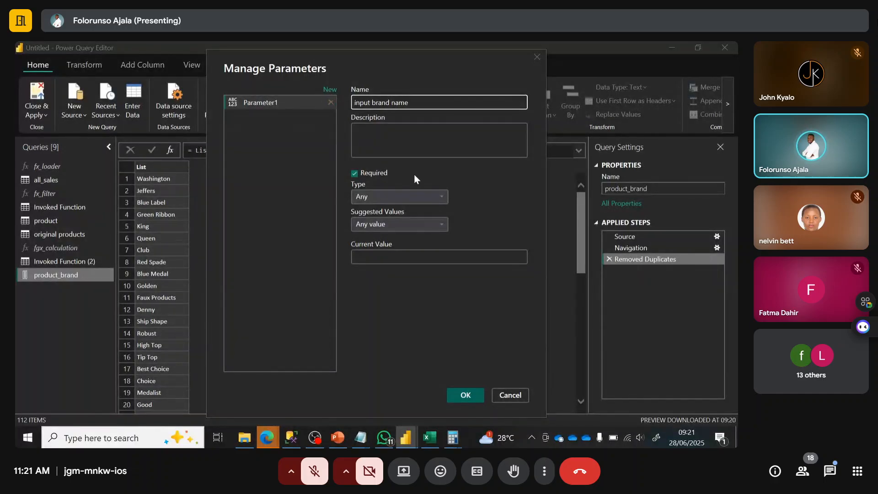
# Step: Keep the new parameter's type as Any and use the product_brand query as the source of its suggested values
pyautogui.click(441, 197)
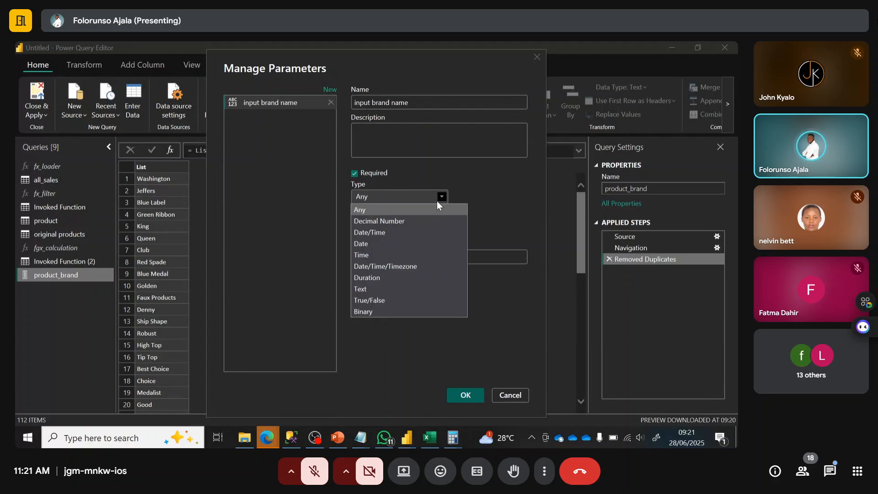
pyautogui.click(374, 210)
pyautogui.click(436, 224)
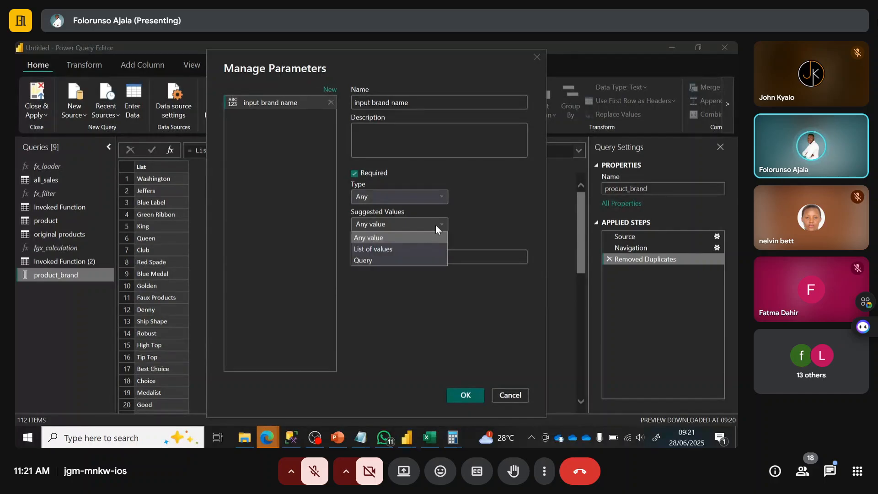
pyautogui.click(358, 262)
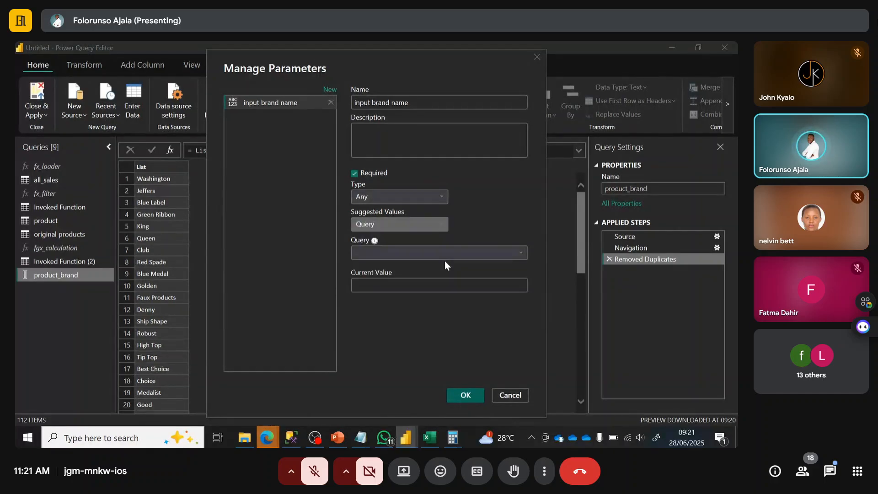
pyautogui.click(471, 252)
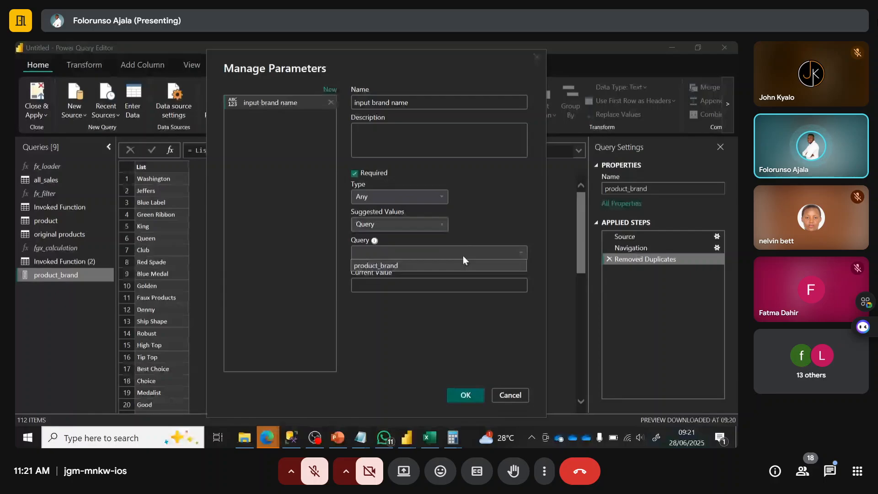
pyautogui.click(380, 268)
# Step: Set the parameter's current value to "High top" and finish creating the parameter
pyautogui.click(379, 284)
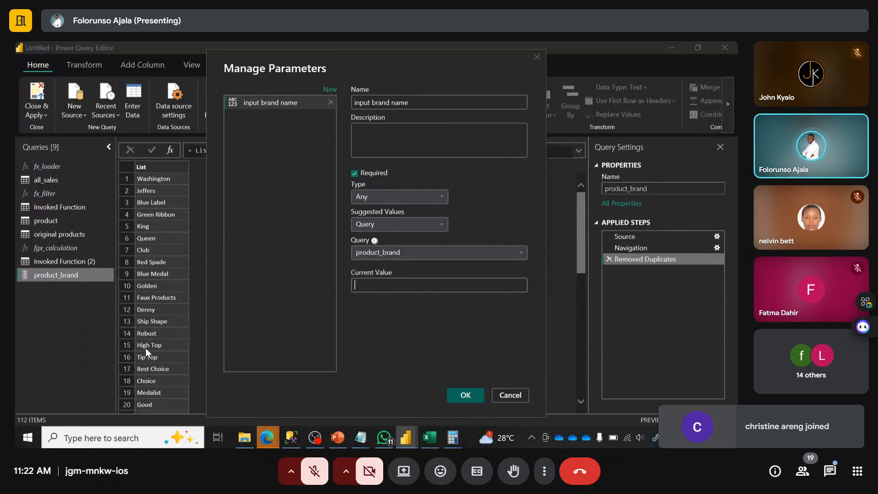
pyautogui.click(359, 286)
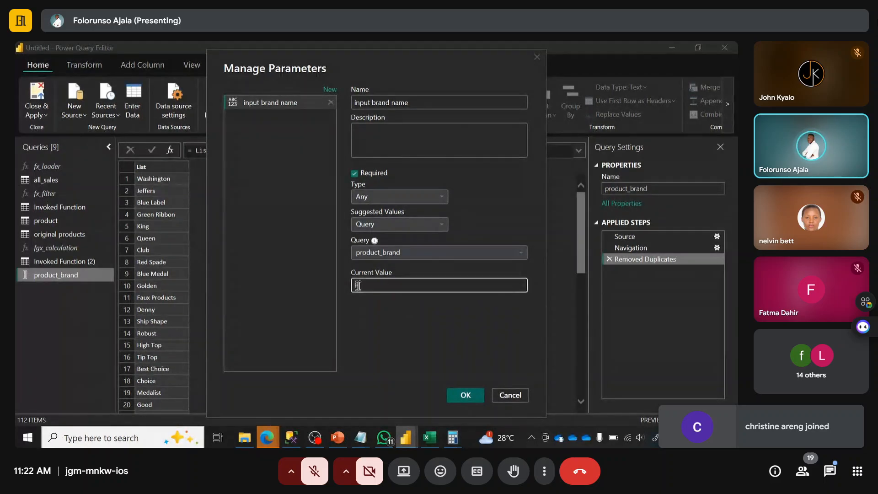
pyautogui.write('Hig')
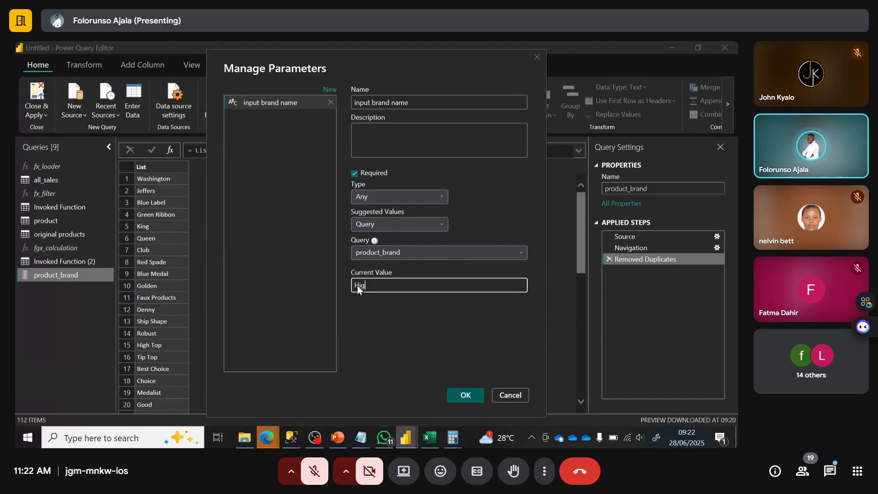
pyautogui.write('h top')
pyautogui.click(463, 395)
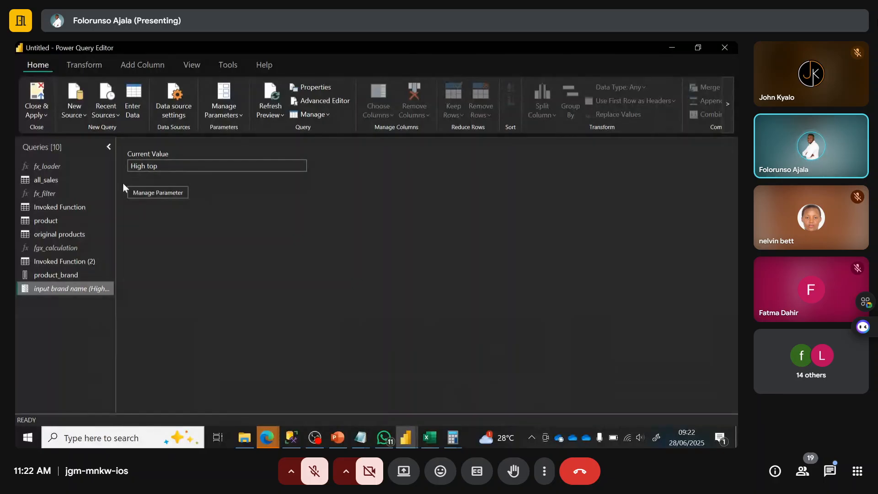
# Step: Filter the original products query to rows where product_brand equals the "input brand name" parameter
pyautogui.click(61, 230)
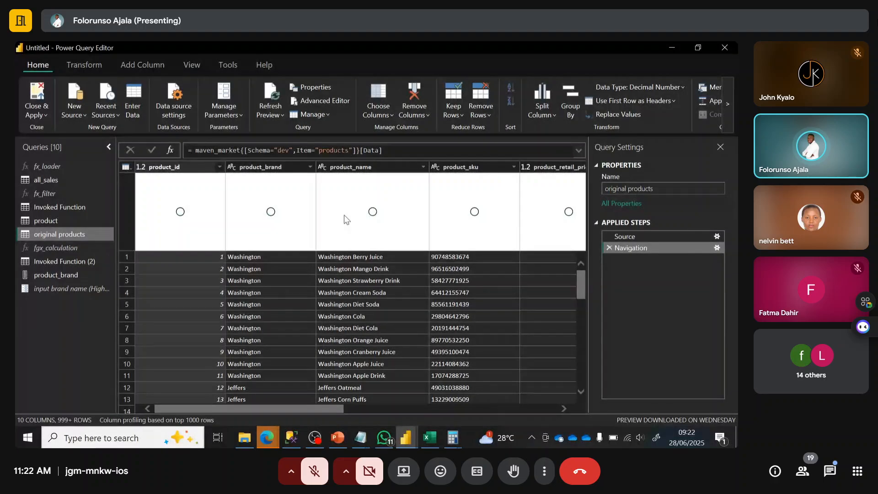
pyautogui.click(310, 167)
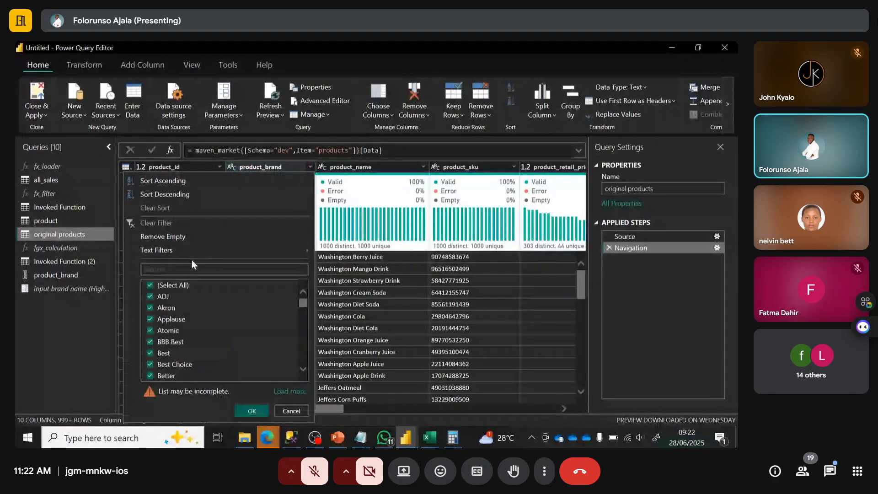
pyautogui.moveTo(317, 252)
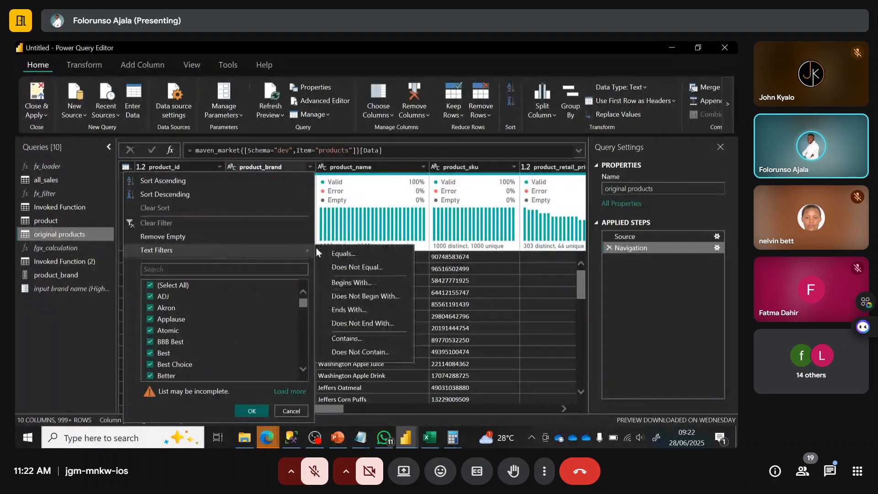
pyautogui.click(344, 250)
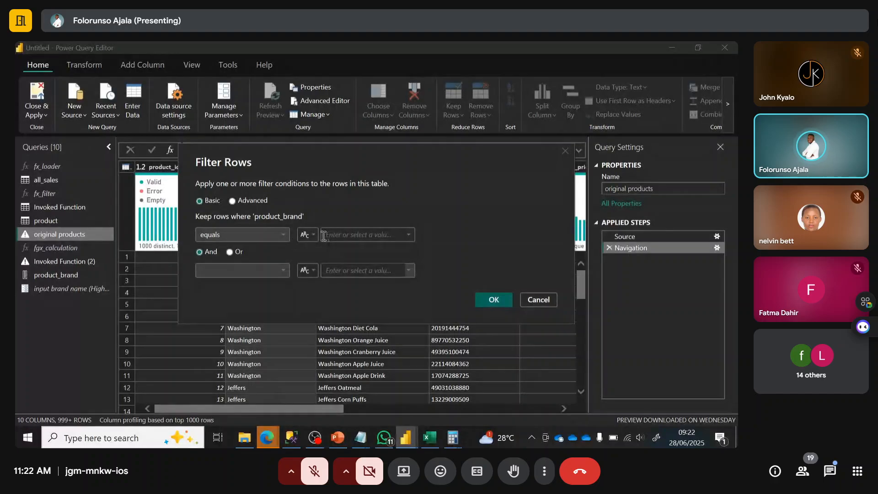
pyautogui.click(312, 235)
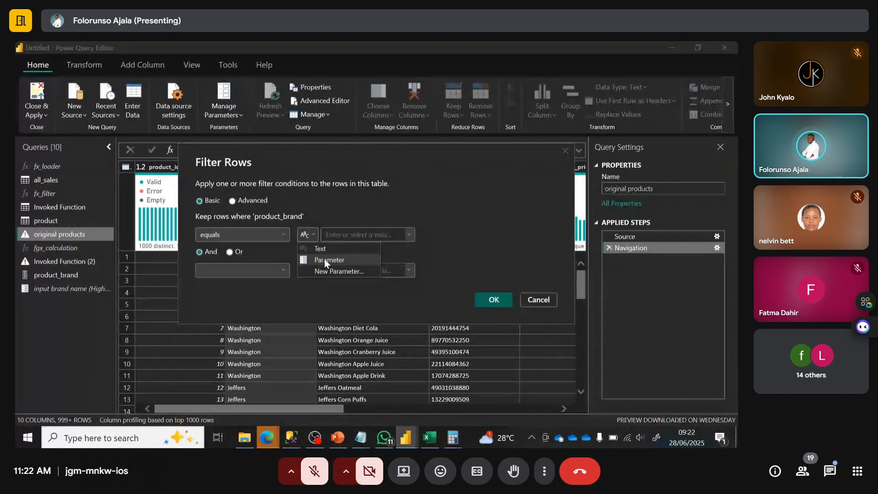
pyautogui.click(325, 259)
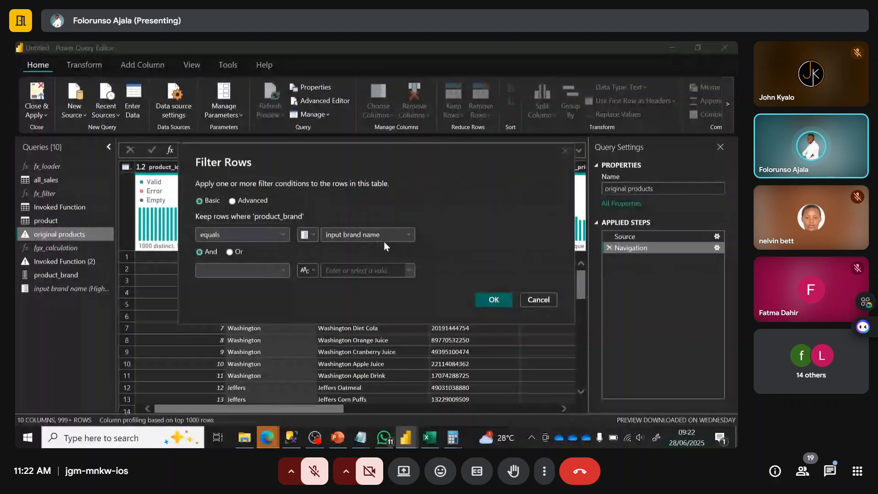
pyautogui.click(501, 301)
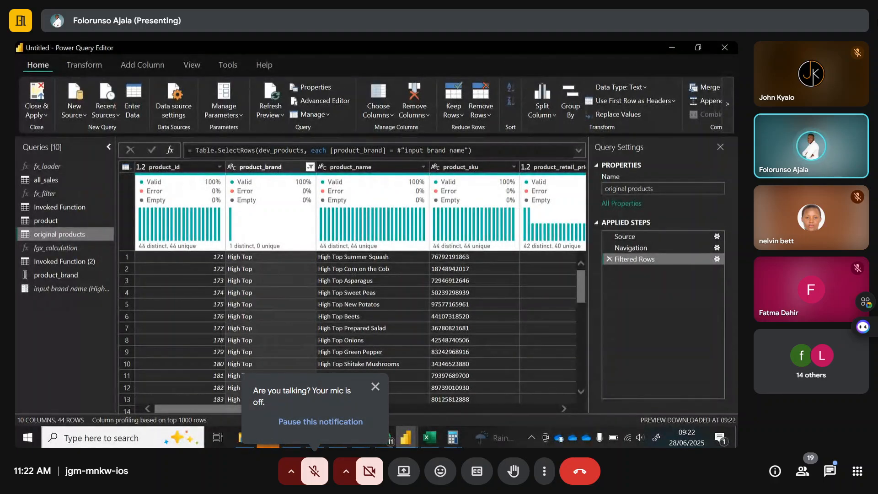
pyautogui.moveTo(344, 408)
pyautogui.mouseDown()
pyautogui.moveTo(501, 400)
pyautogui.moveTo(345, 398)
pyautogui.mouseUp()
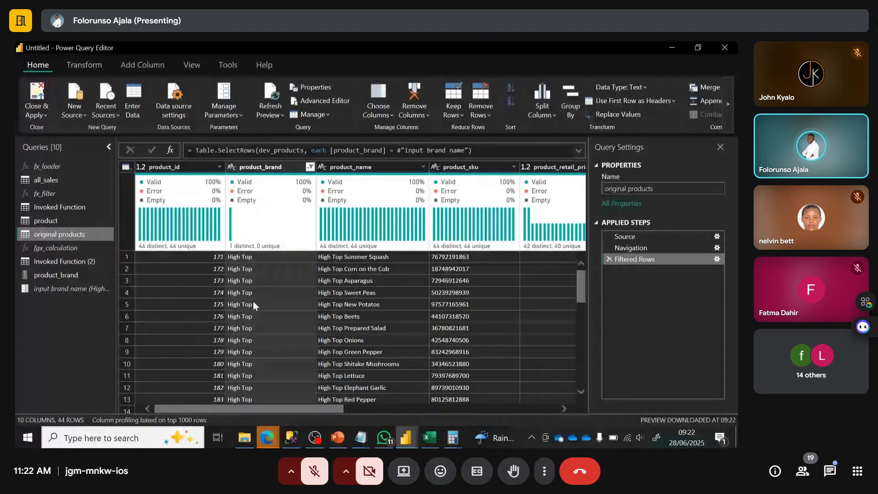
# Step: Apply the query changes, close Power Query Editor, and collapse the all_sales table's field list
pyautogui.click(47, 116)
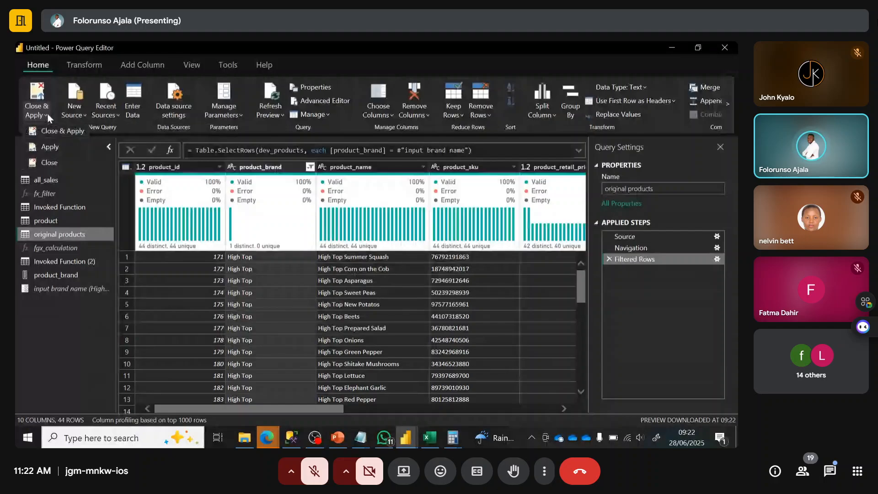
pyautogui.click(61, 132)
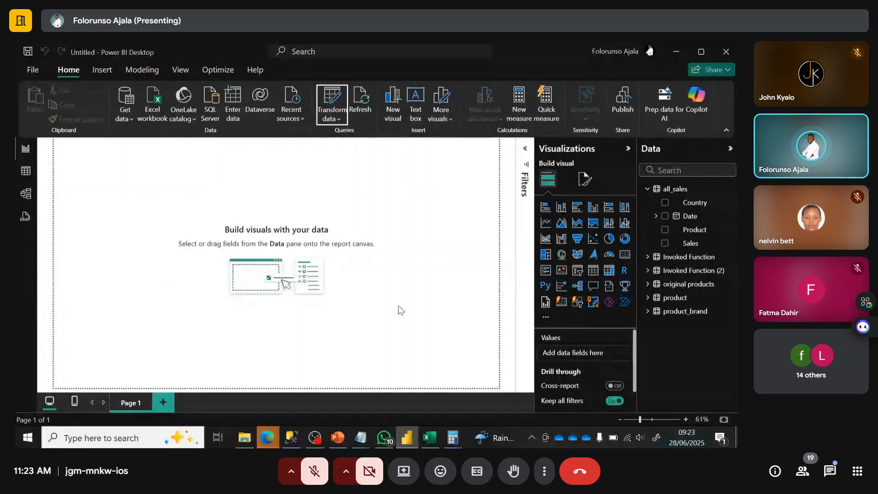
pyautogui.click(647, 189)
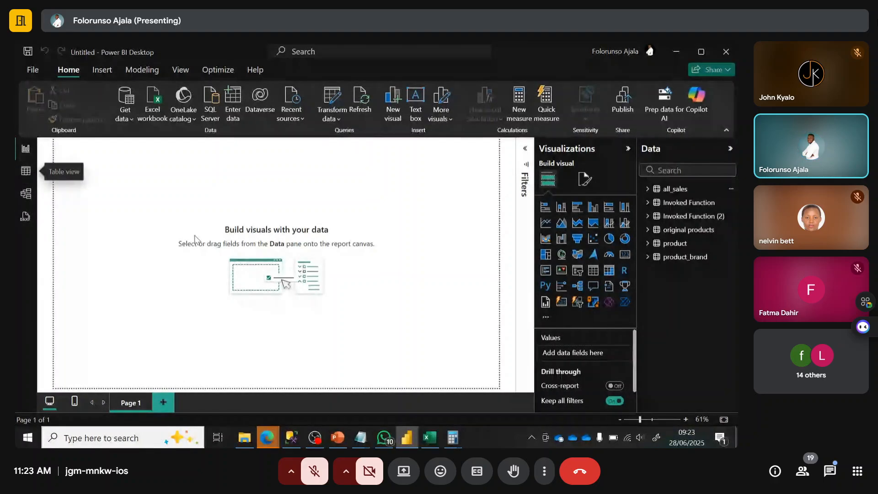
# Step: View the original products table data and check which brands its product_brand column contains
pyautogui.click(25, 172)
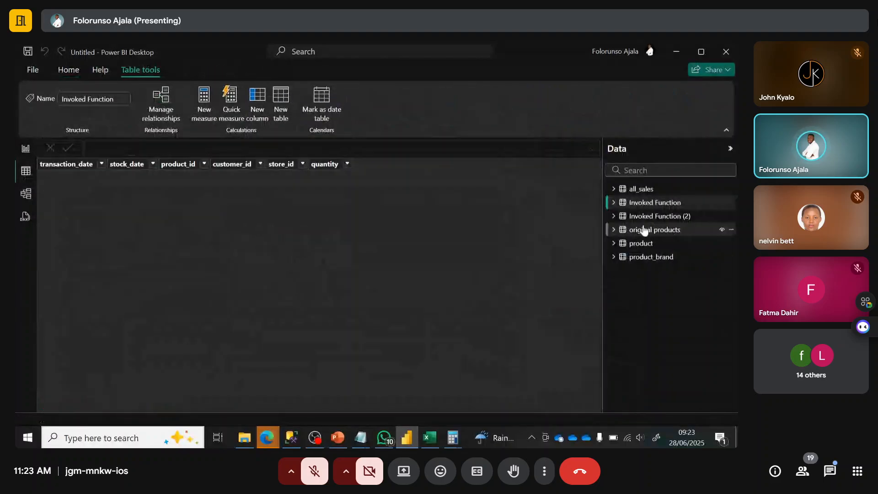
pyautogui.click(629, 229)
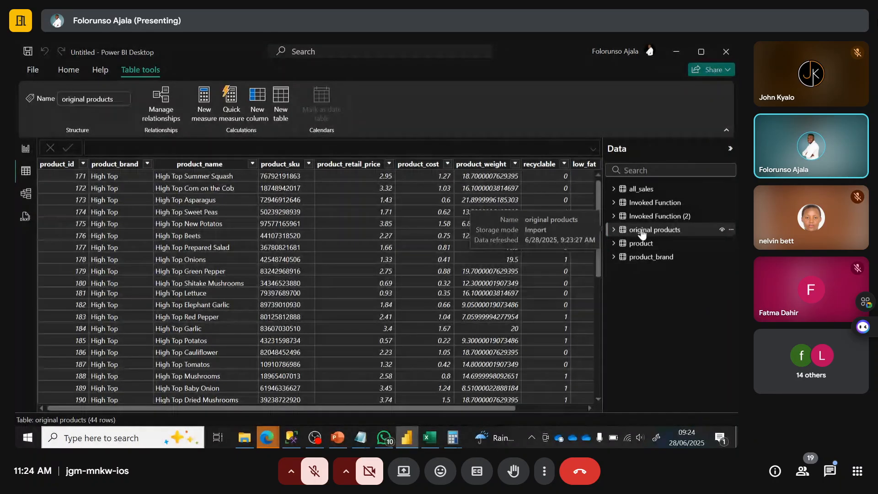
pyautogui.click(147, 165)
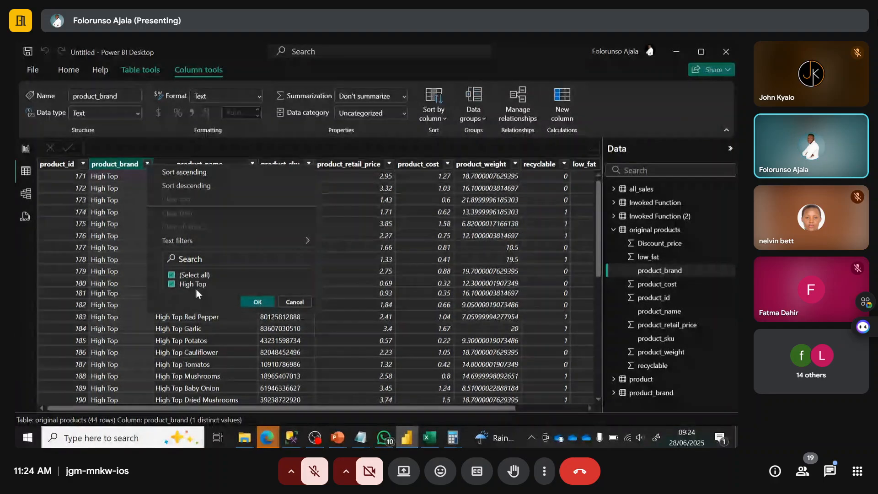
pyautogui.click(259, 303)
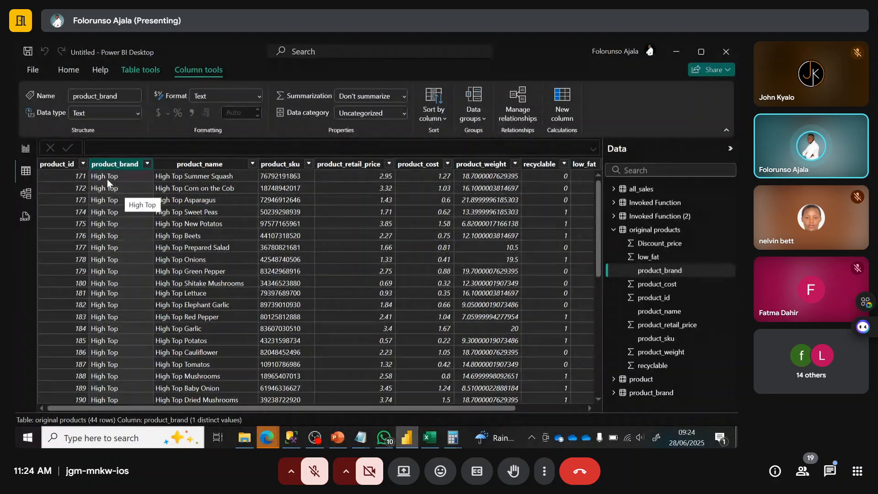
# Step: From the report view, change the "input brand name" parameter to Golden and apply the pending query changes to the data
pyautogui.click(27, 150)
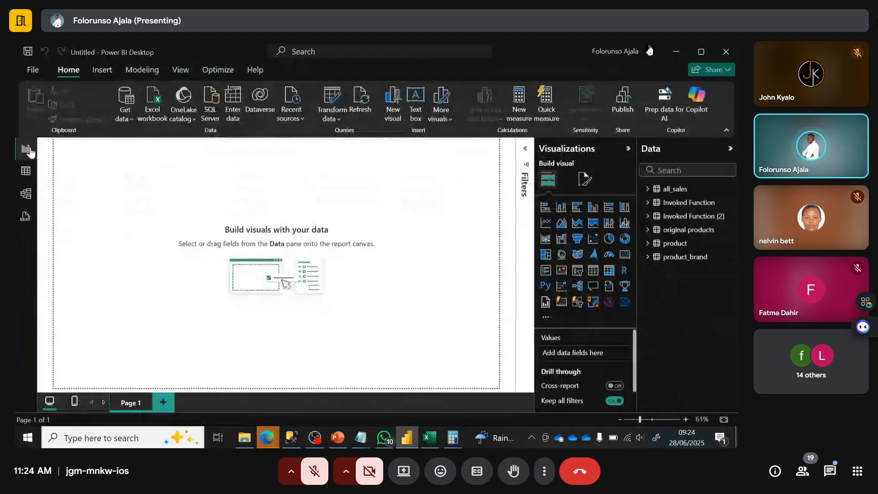
pyautogui.click(332, 117)
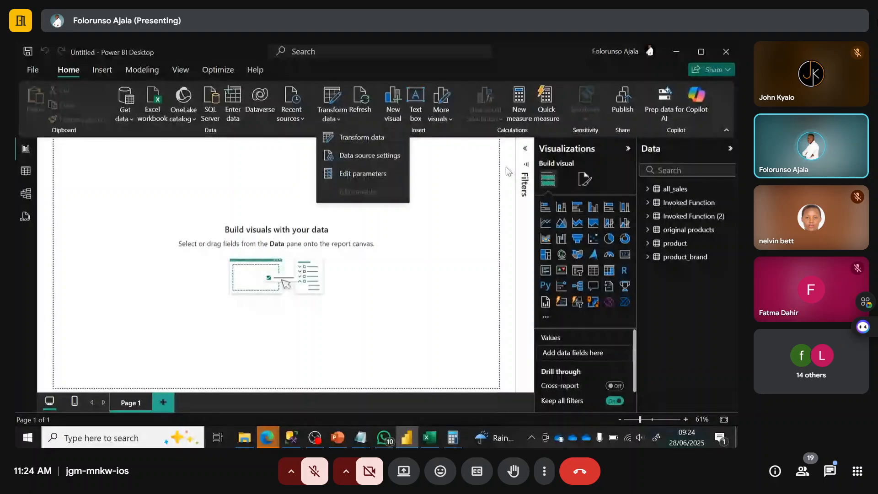
pyautogui.click(359, 173)
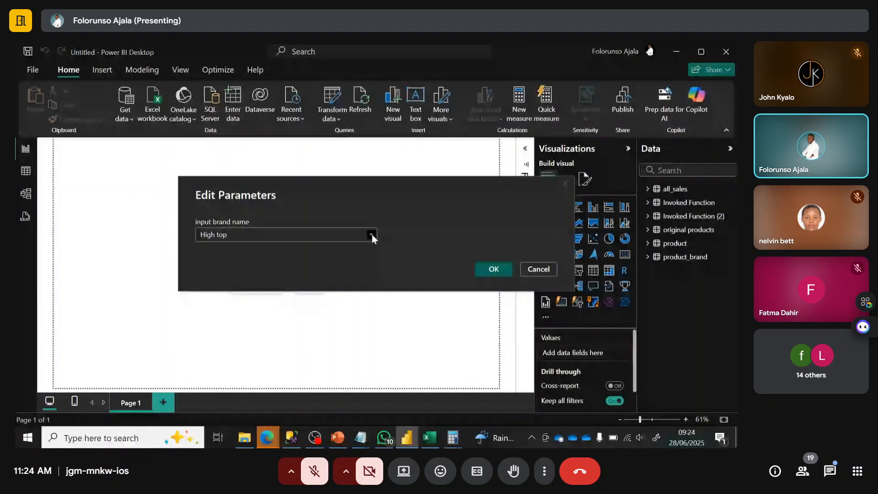
pyautogui.click(372, 234)
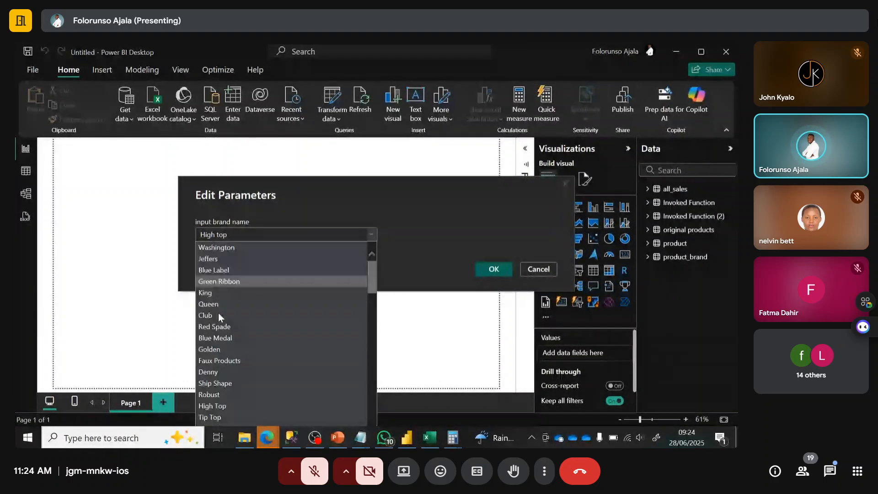
pyautogui.click(215, 349)
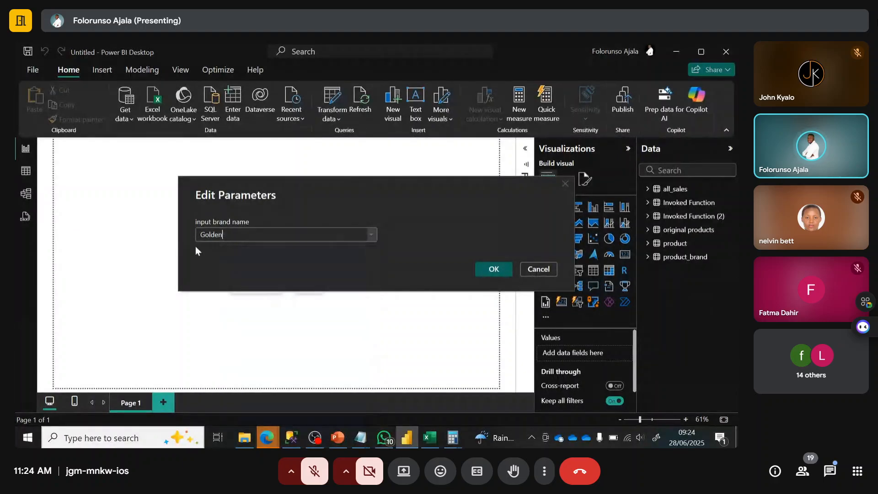
pyautogui.click(494, 269)
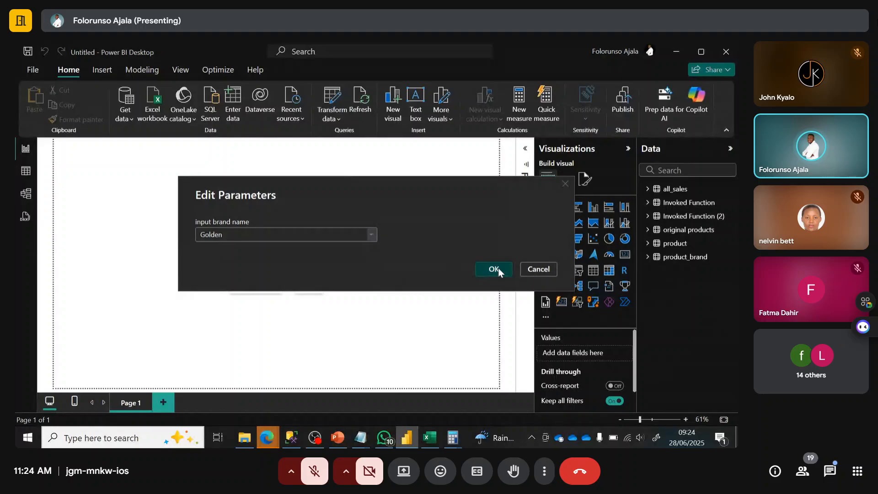
pyautogui.click(25, 170)
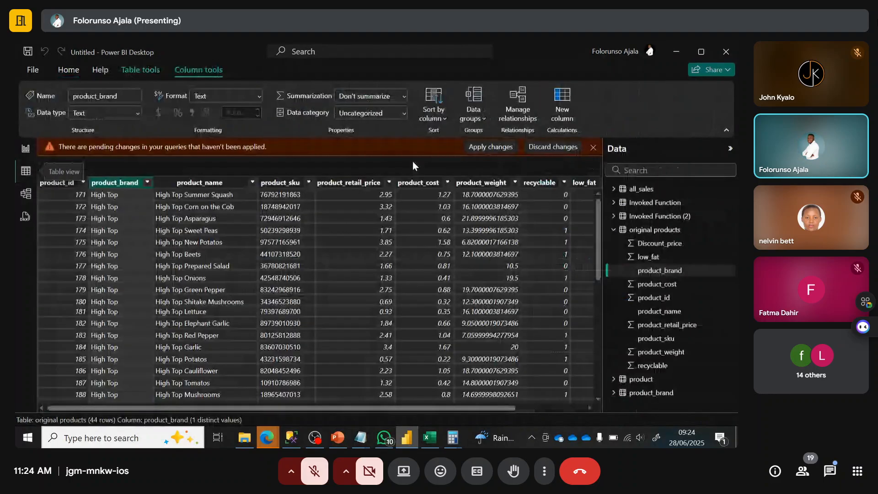
pyautogui.click(501, 147)
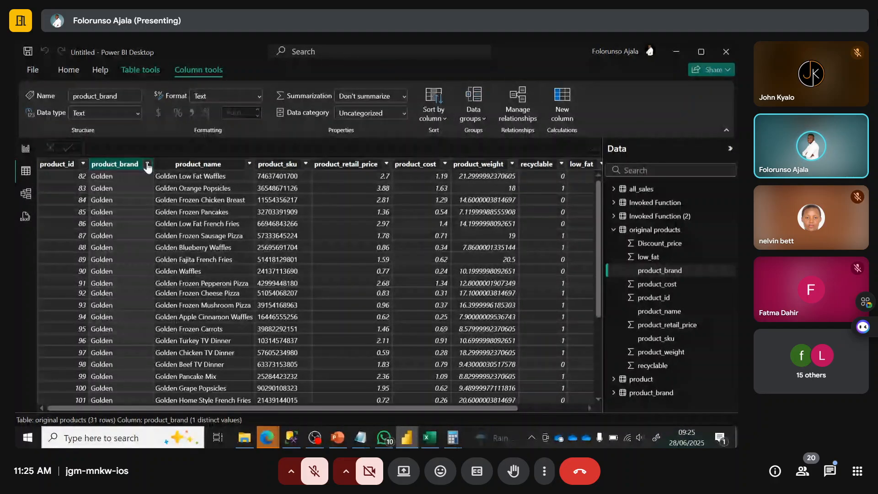
# Step: Check the filter values of product_brand in the reloaded original products table, then return to the report view
pyautogui.click(147, 164)
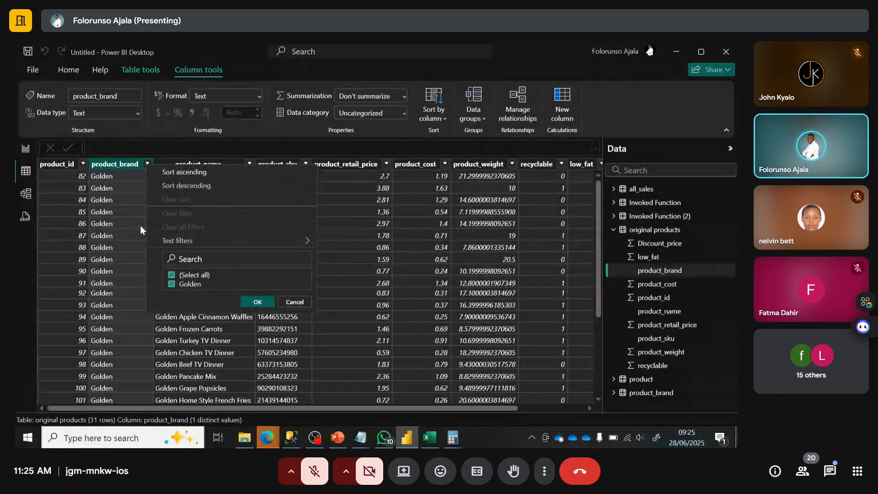
pyautogui.click(258, 303)
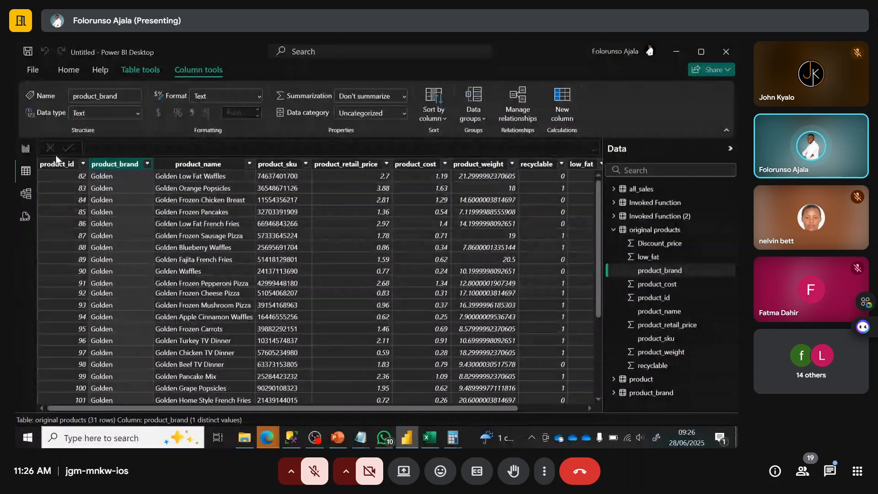
pyautogui.click(26, 151)
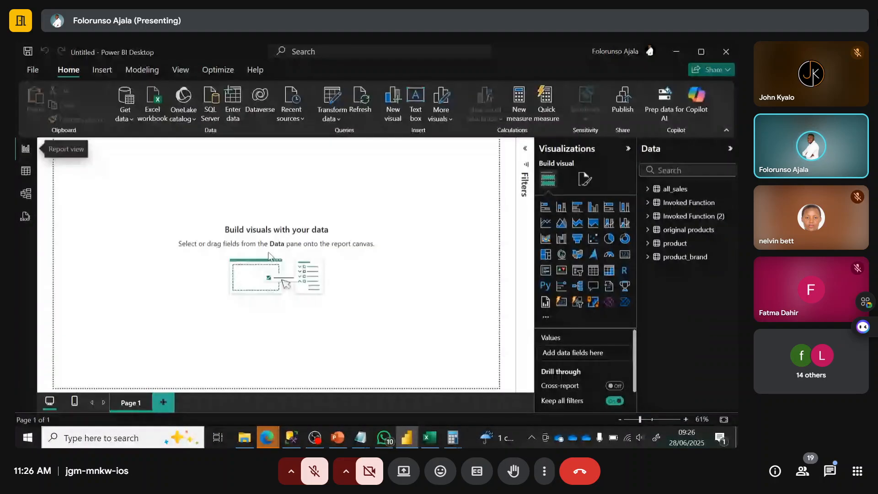